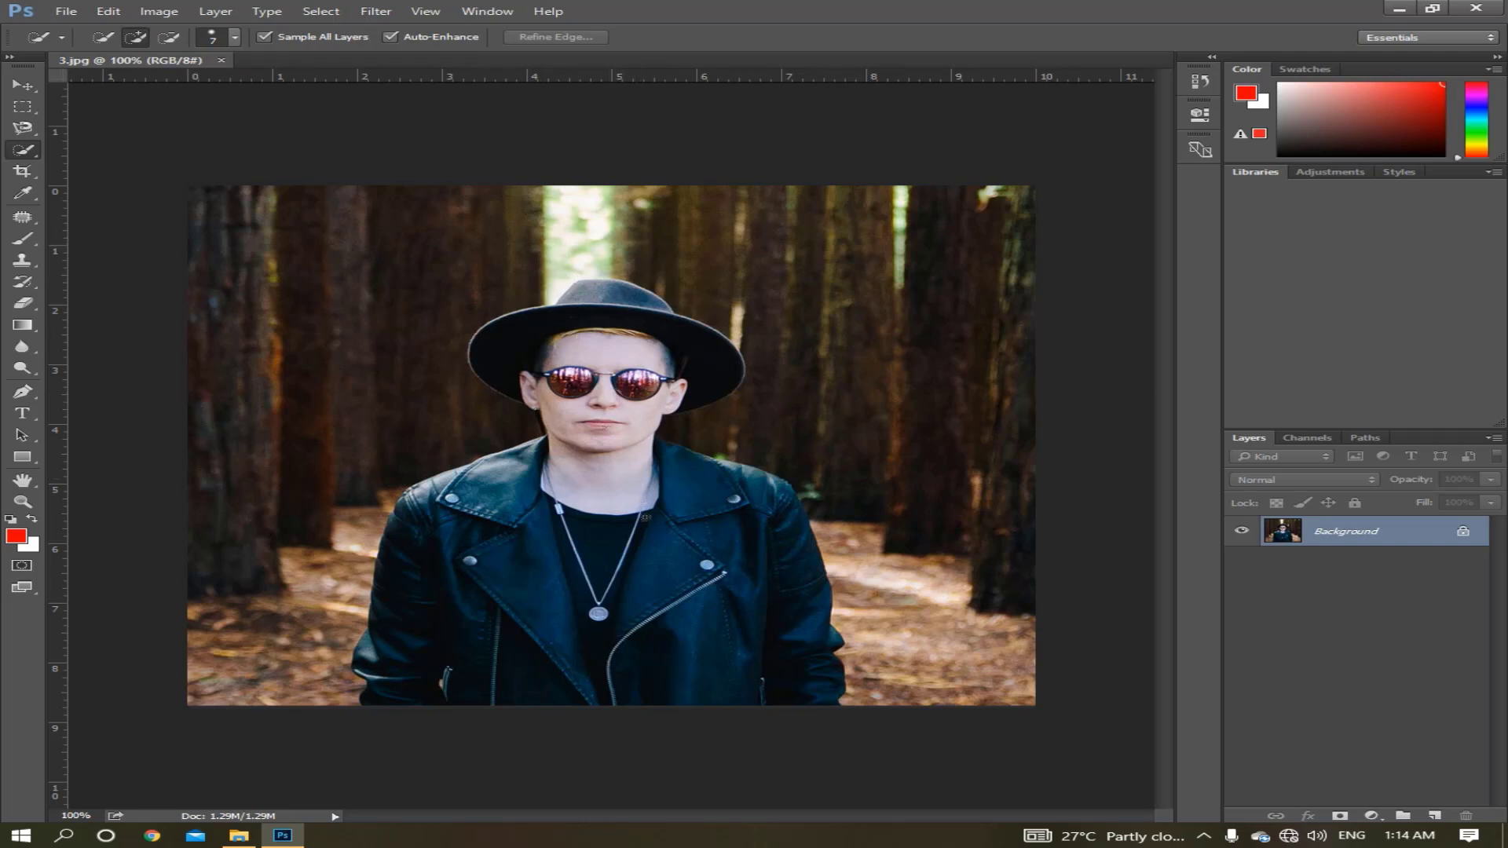
Quick-select the man's jacket, face and hat brim using a 52 px Quick Selection brush.
right_click(705, 748)
left_click(695, 747)
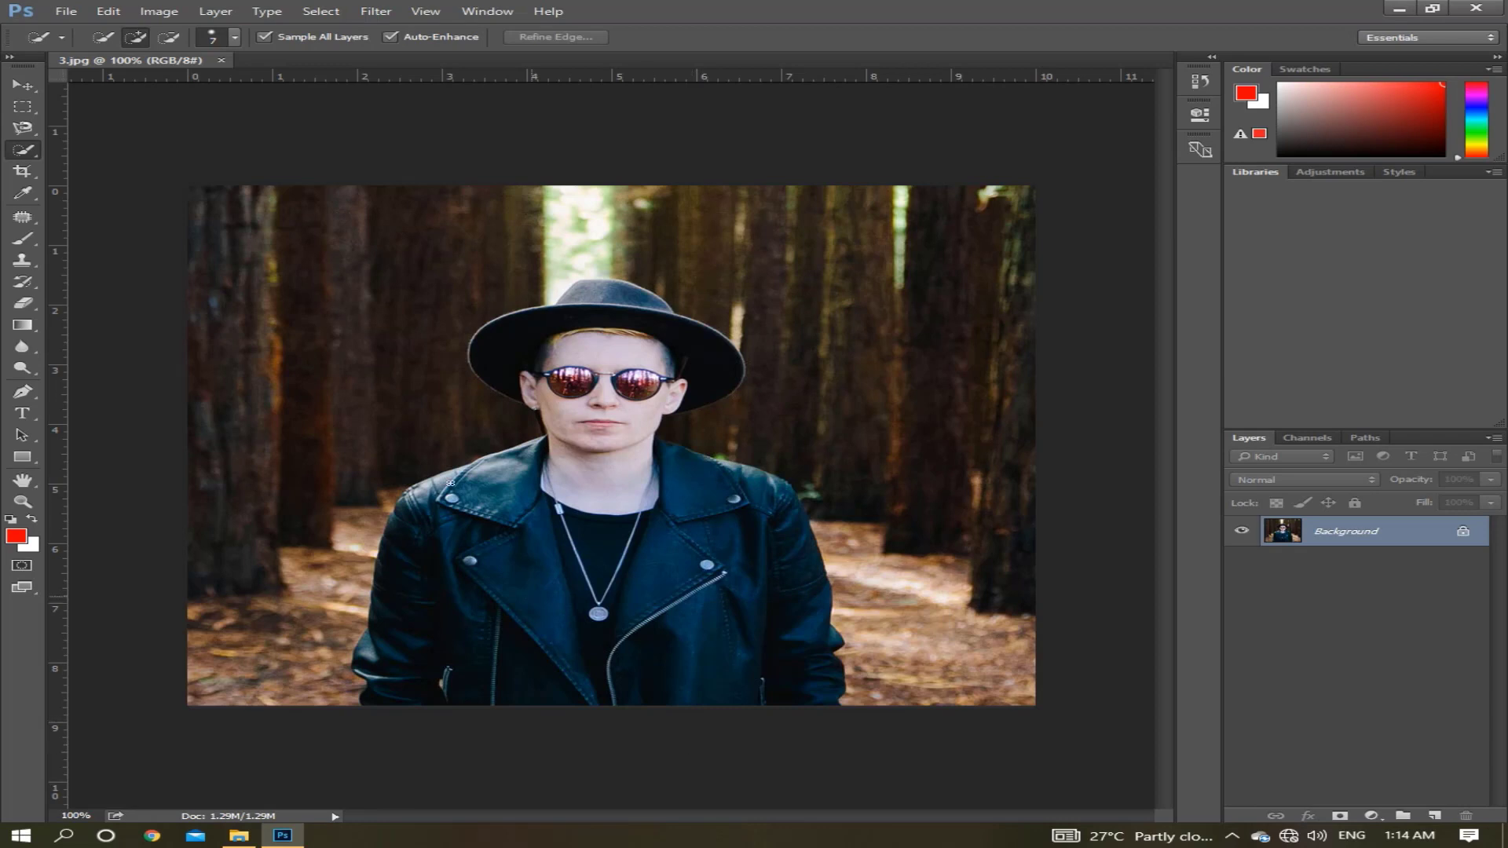
left_click(234, 37)
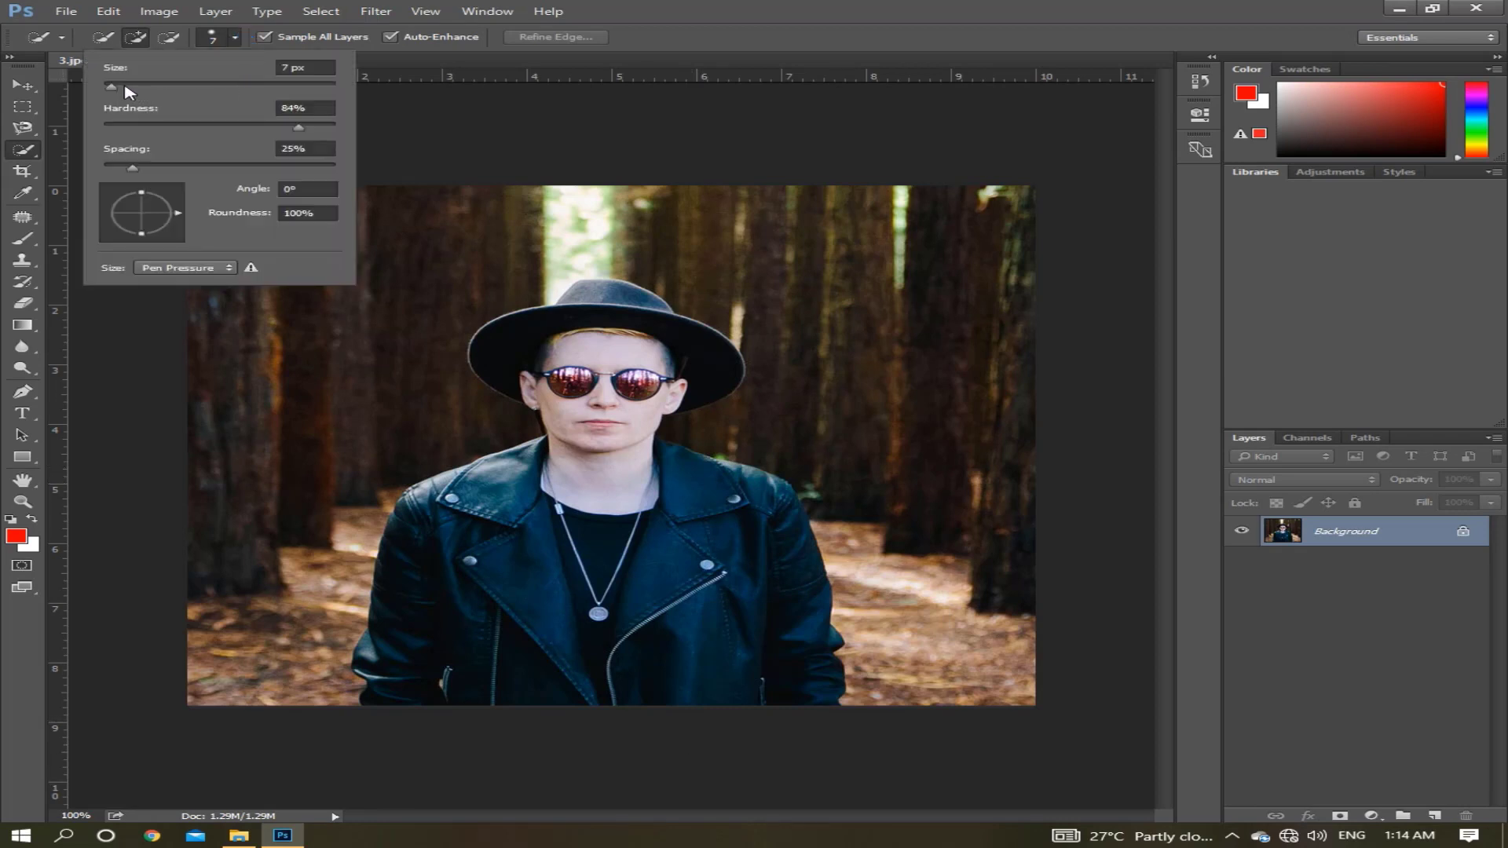
left_click_drag(130, 91, 161, 91)
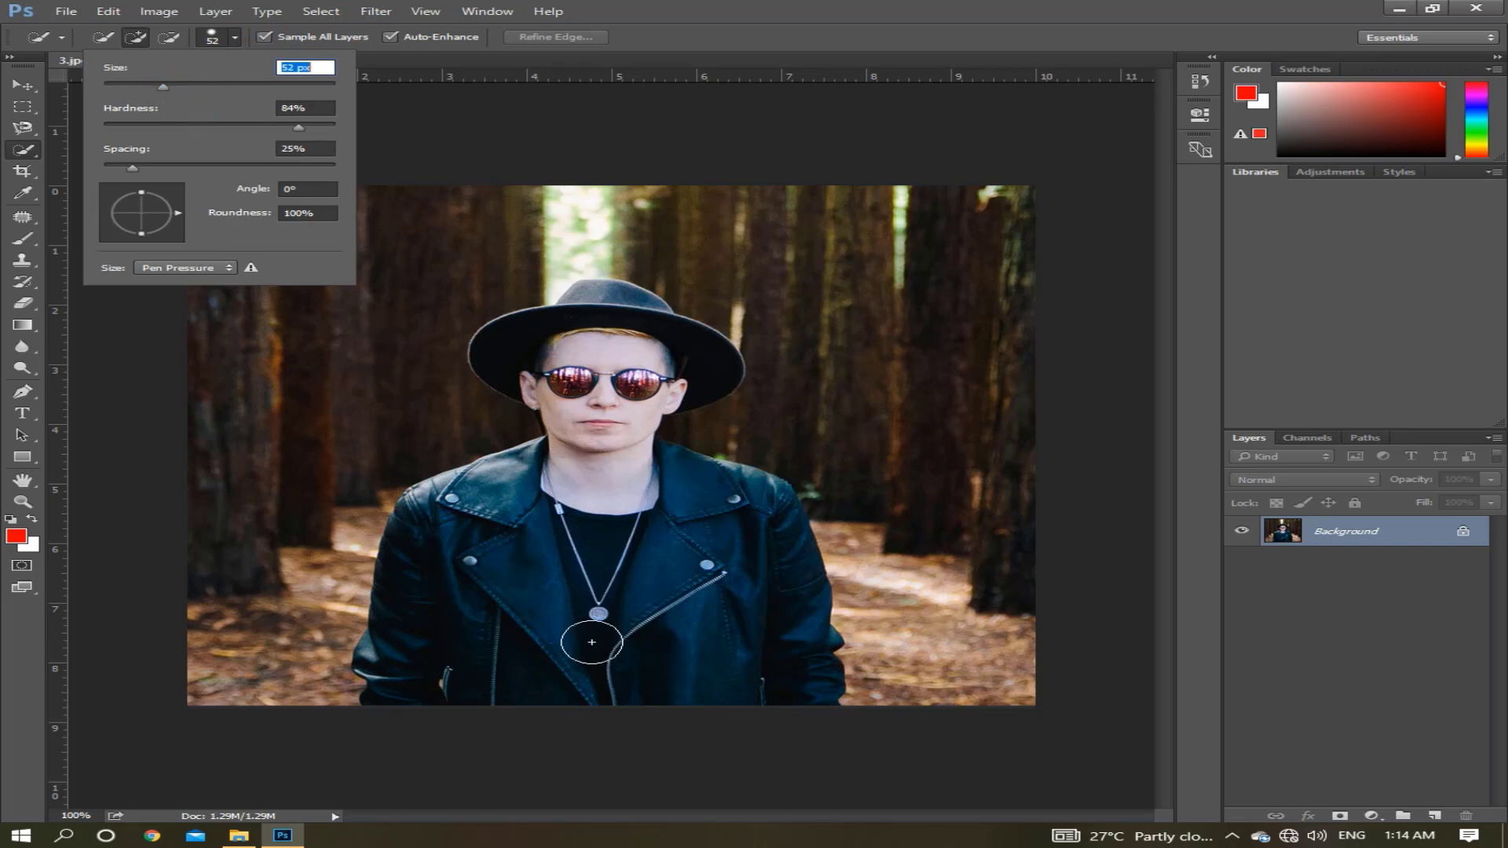
left_click(598, 691)
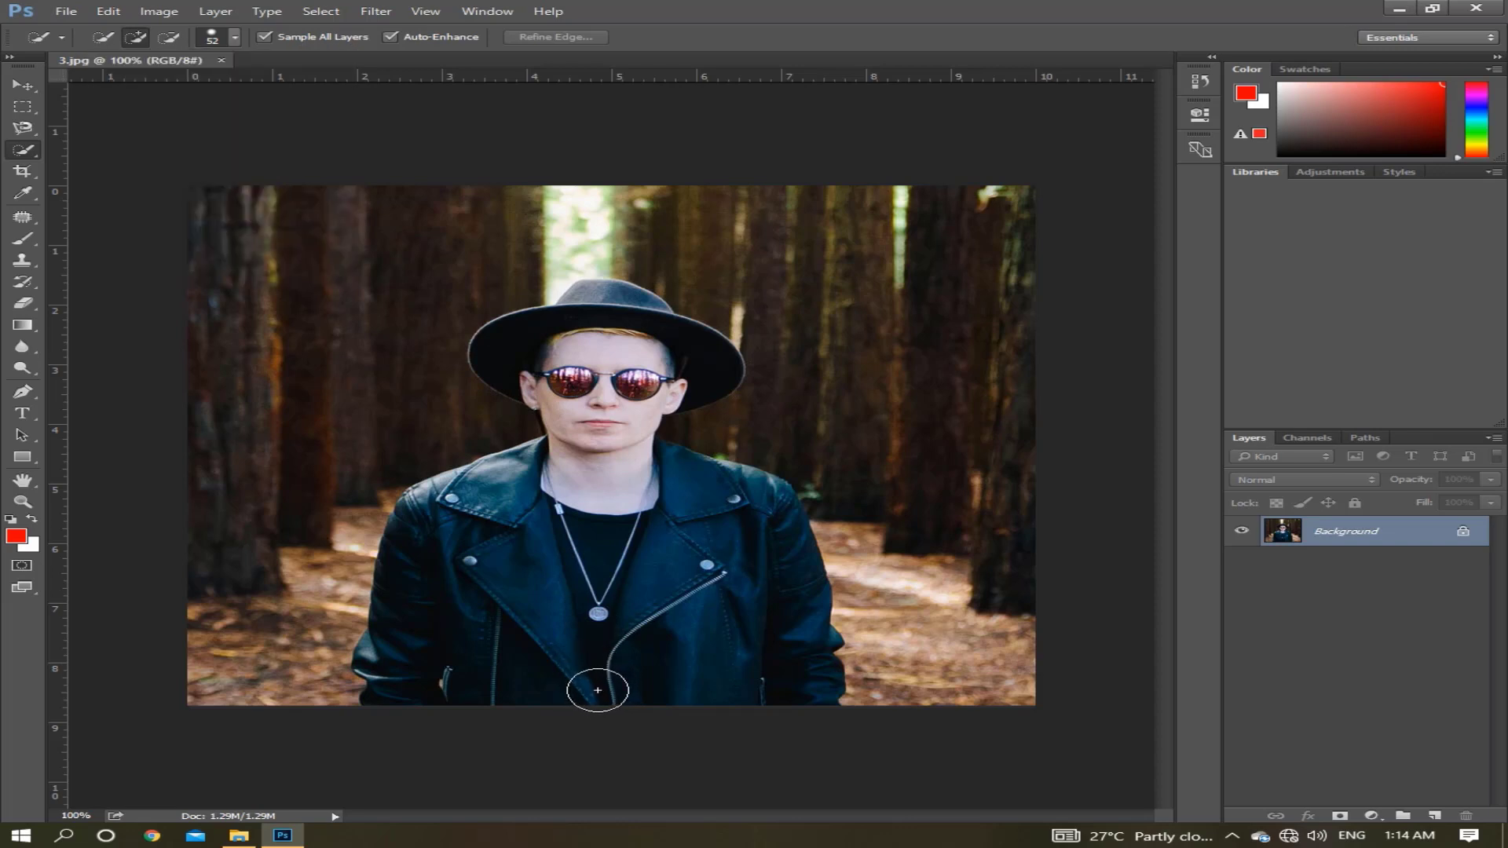
mouse_move(598, 687)
left_mouse_down()
mouse_move(603, 630)
mouse_move(573, 637)
mouse_move(576, 614)
mouse_move(683, 522)
left_mouse_up()
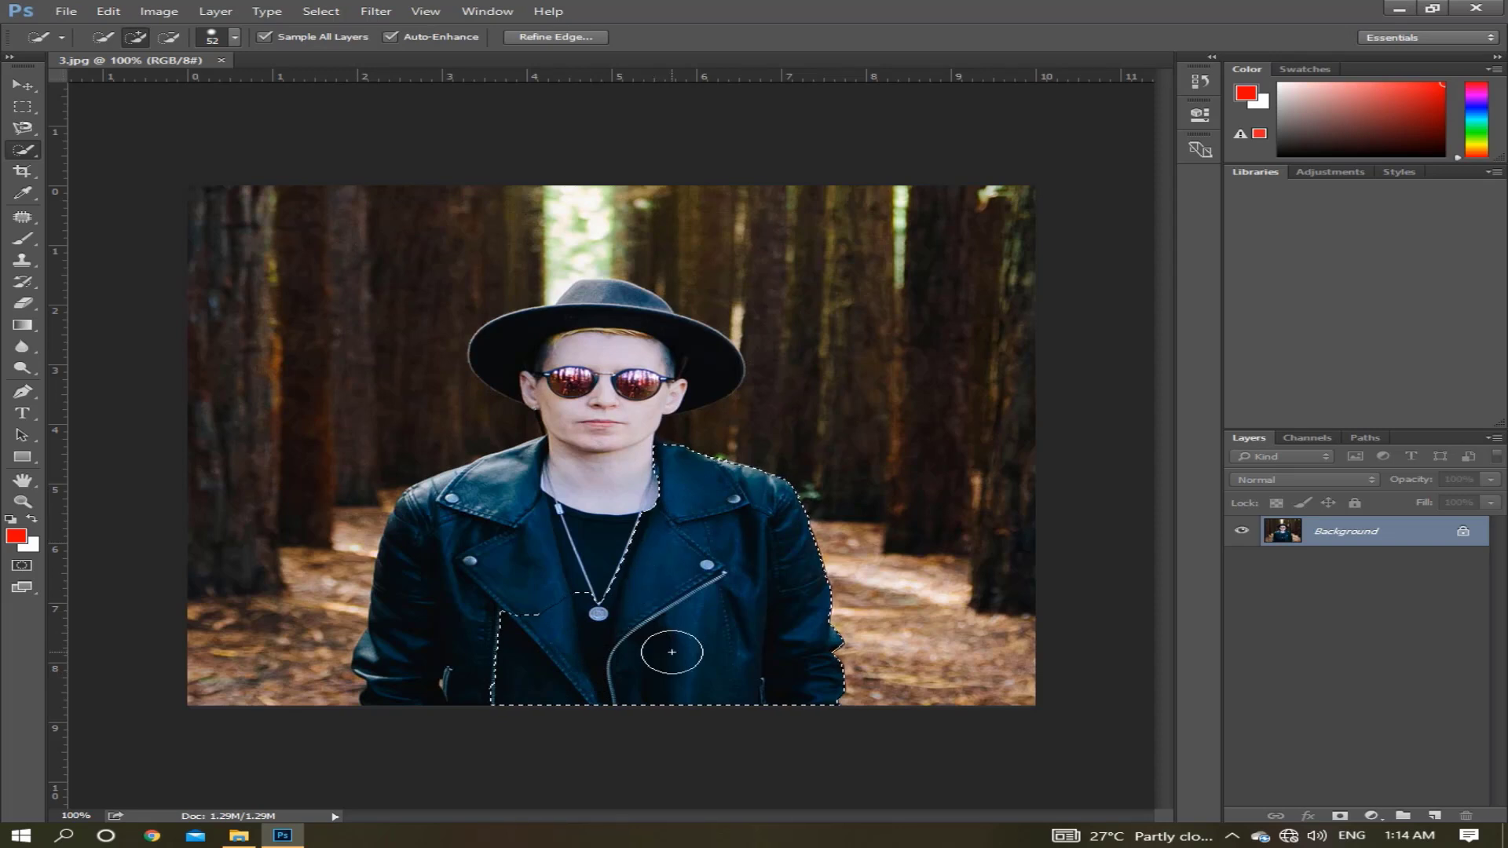
mouse_move(638, 621)
left_mouse_down()
mouse_move(573, 593)
mouse_move(584, 607)
mouse_move(549, 551)
mouse_move(589, 490)
mouse_move(592, 397)
mouse_move(625, 360)
mouse_move(593, 322)
left_mouse_up()
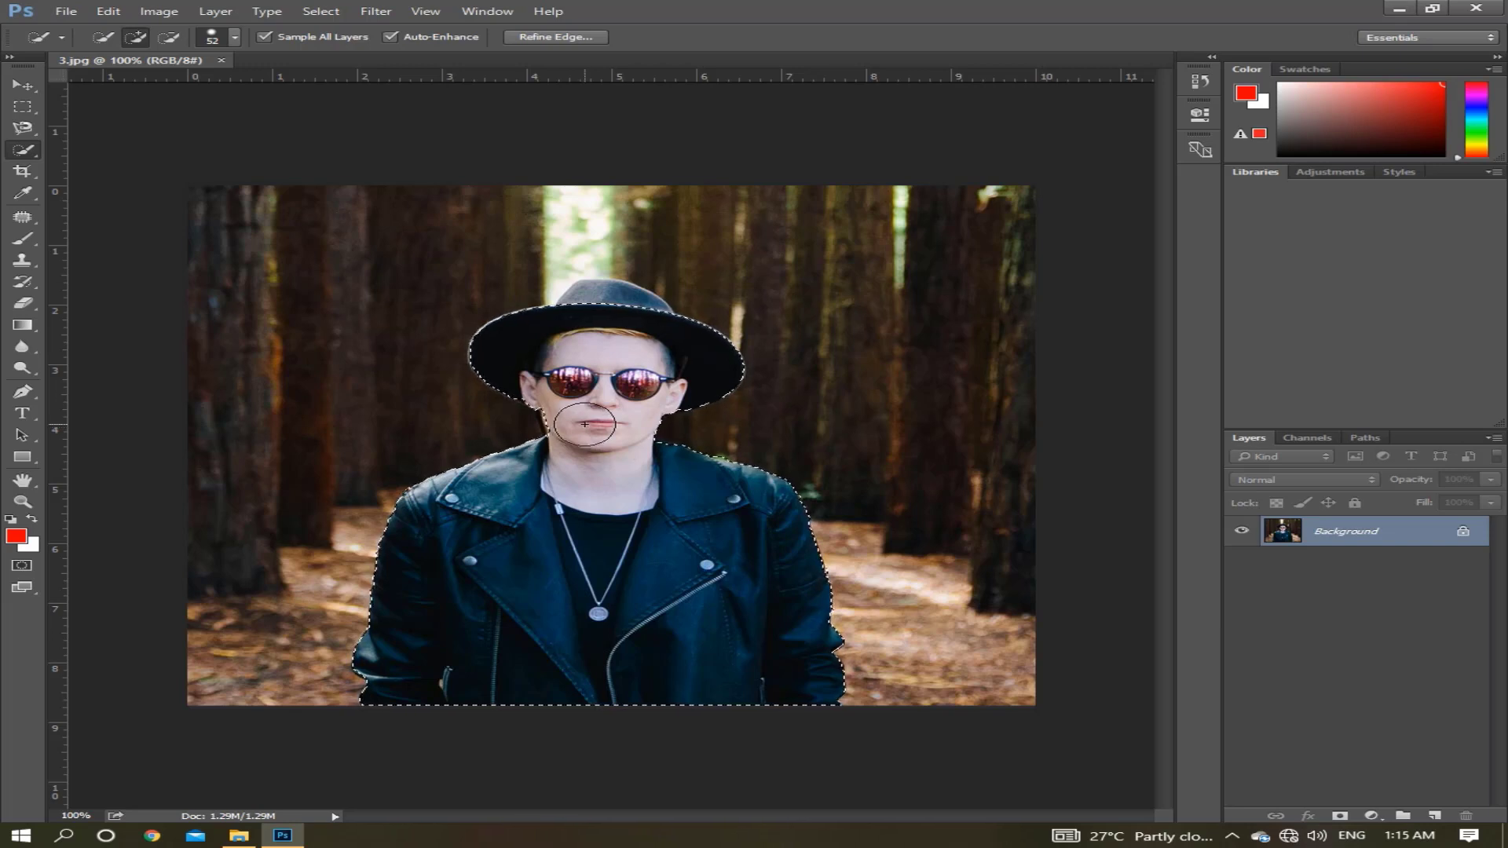
Examine the selection edge closely around the face, shoulders and both jacket sleeves.
scroll(585, 424, "up", 5)
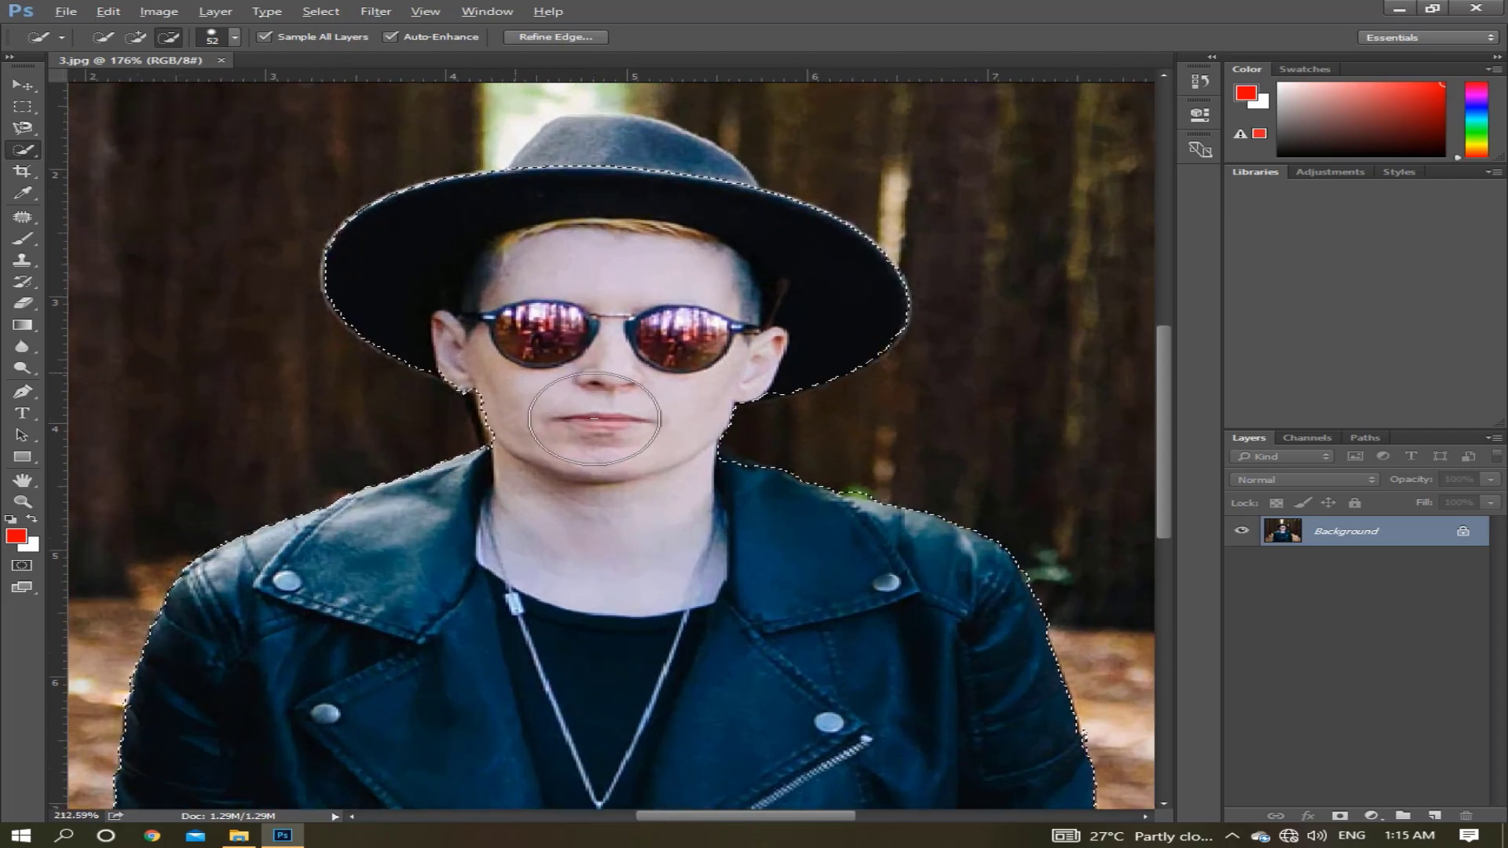
scroll(595, 419, "up", 2)
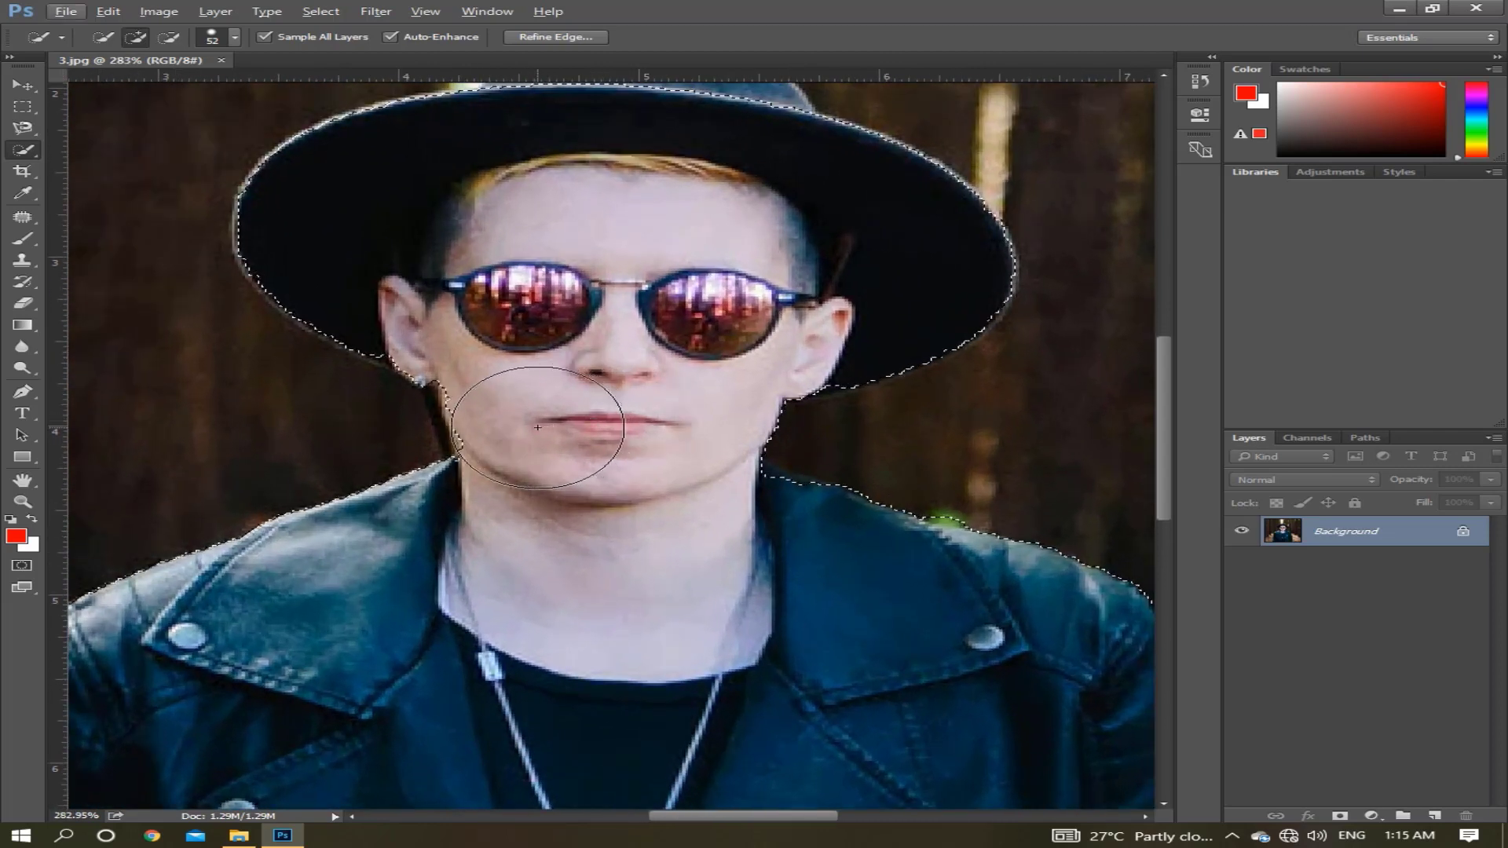
key("alt")
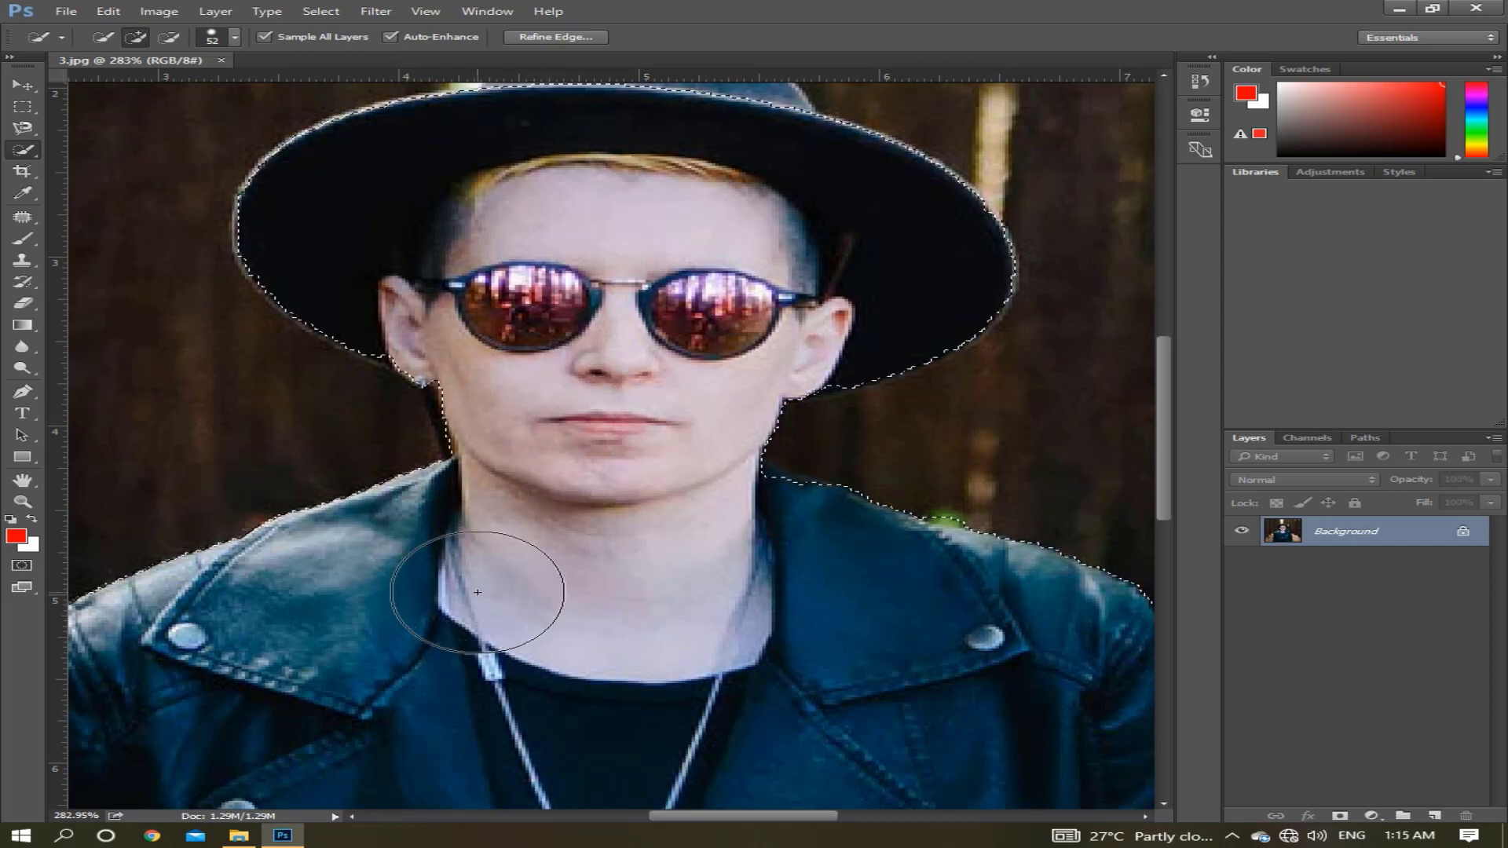
left_click_drag(619, 541, 635, 536)
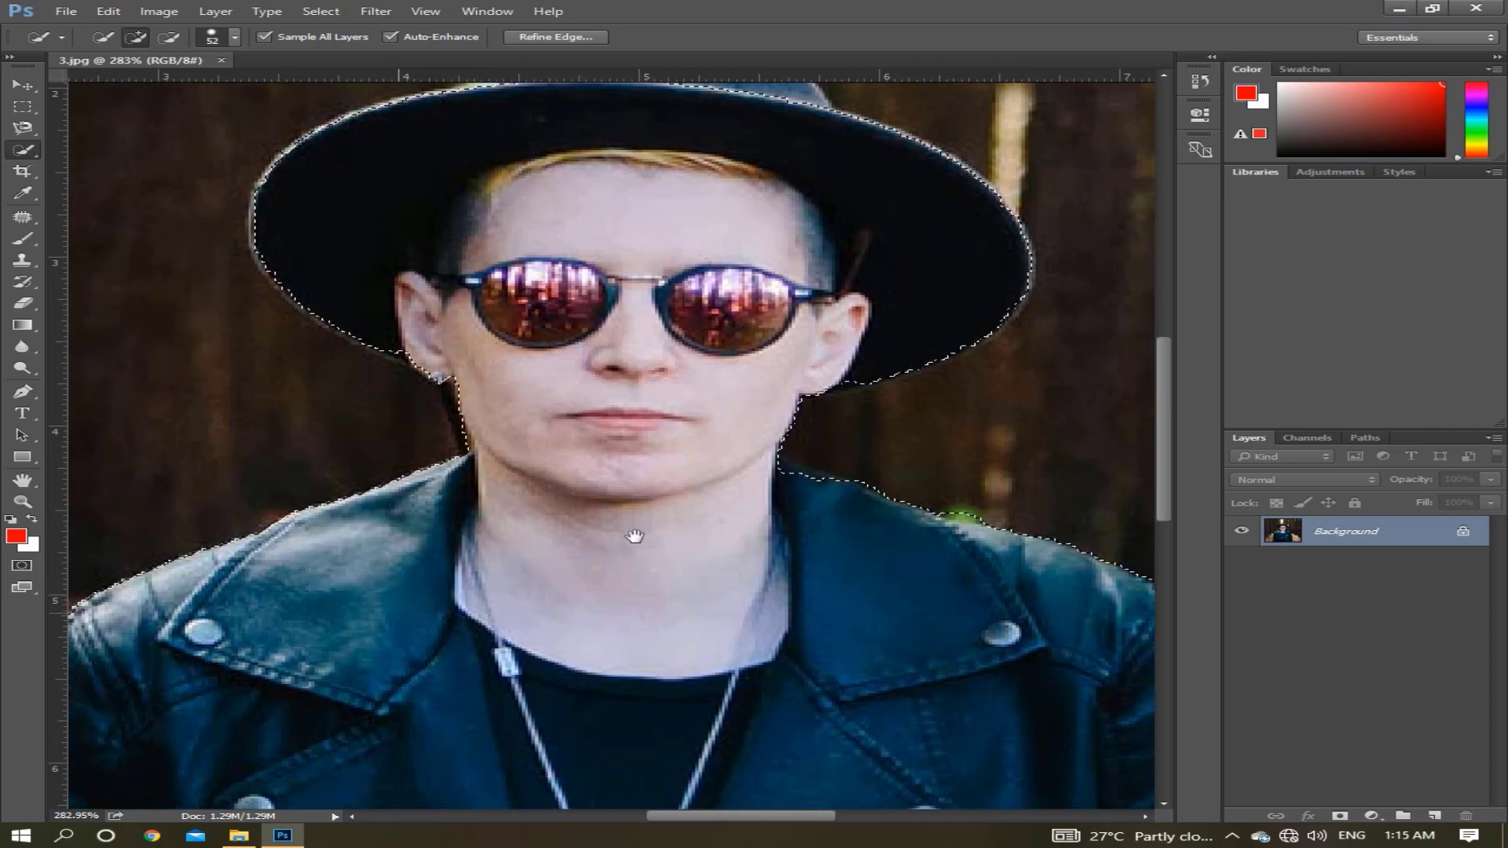
left_click_drag(166, 723, 444, 606)
left_click_drag(439, 769, 422, 667)
left_click_drag(437, 738, 457, 552)
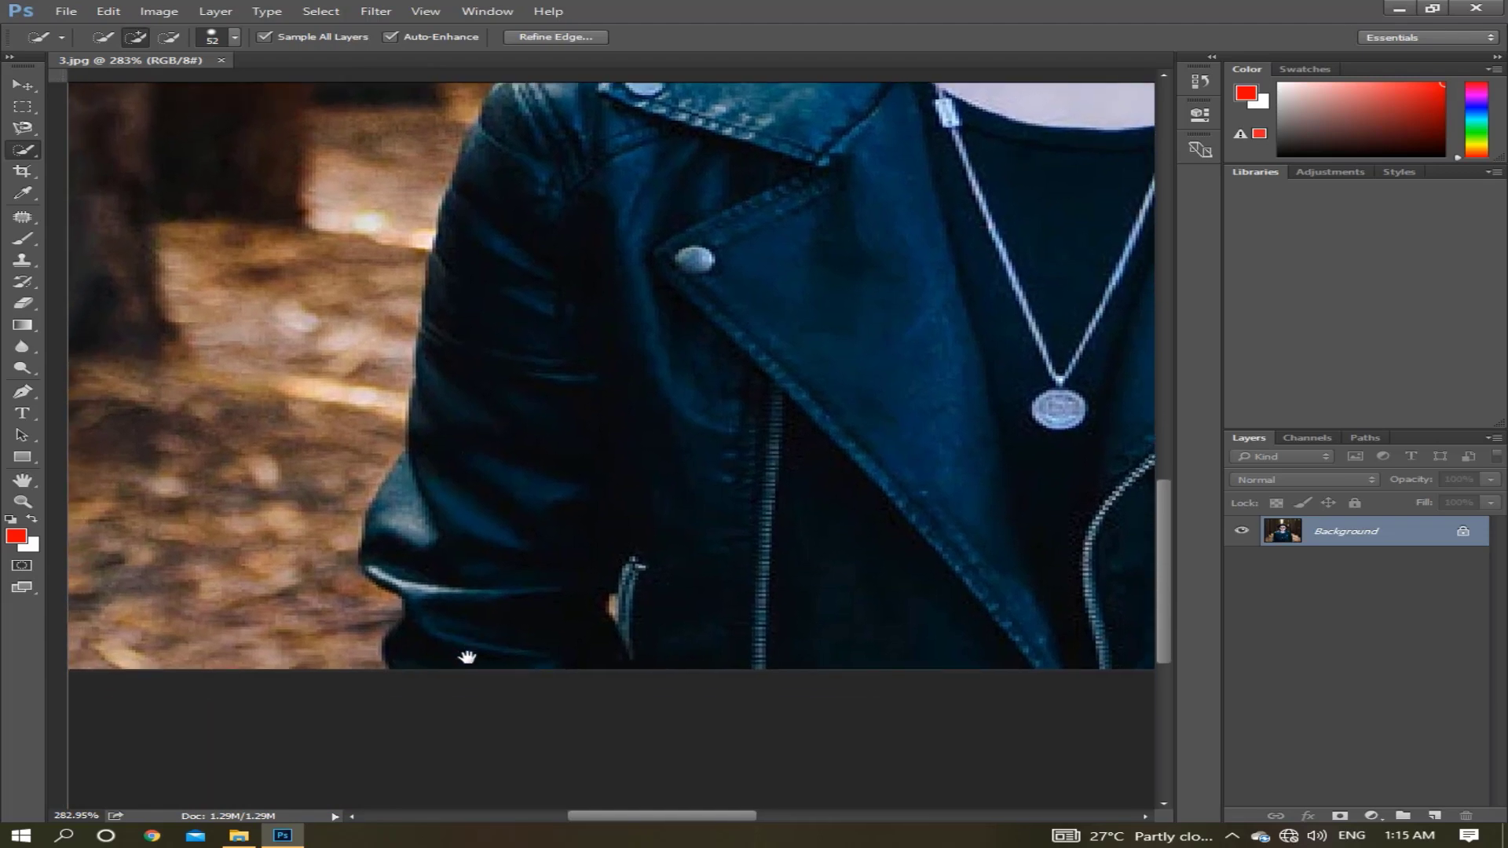
left_click_drag(468, 657, 475, 649)
left_click_drag(814, 609, 478, 623)
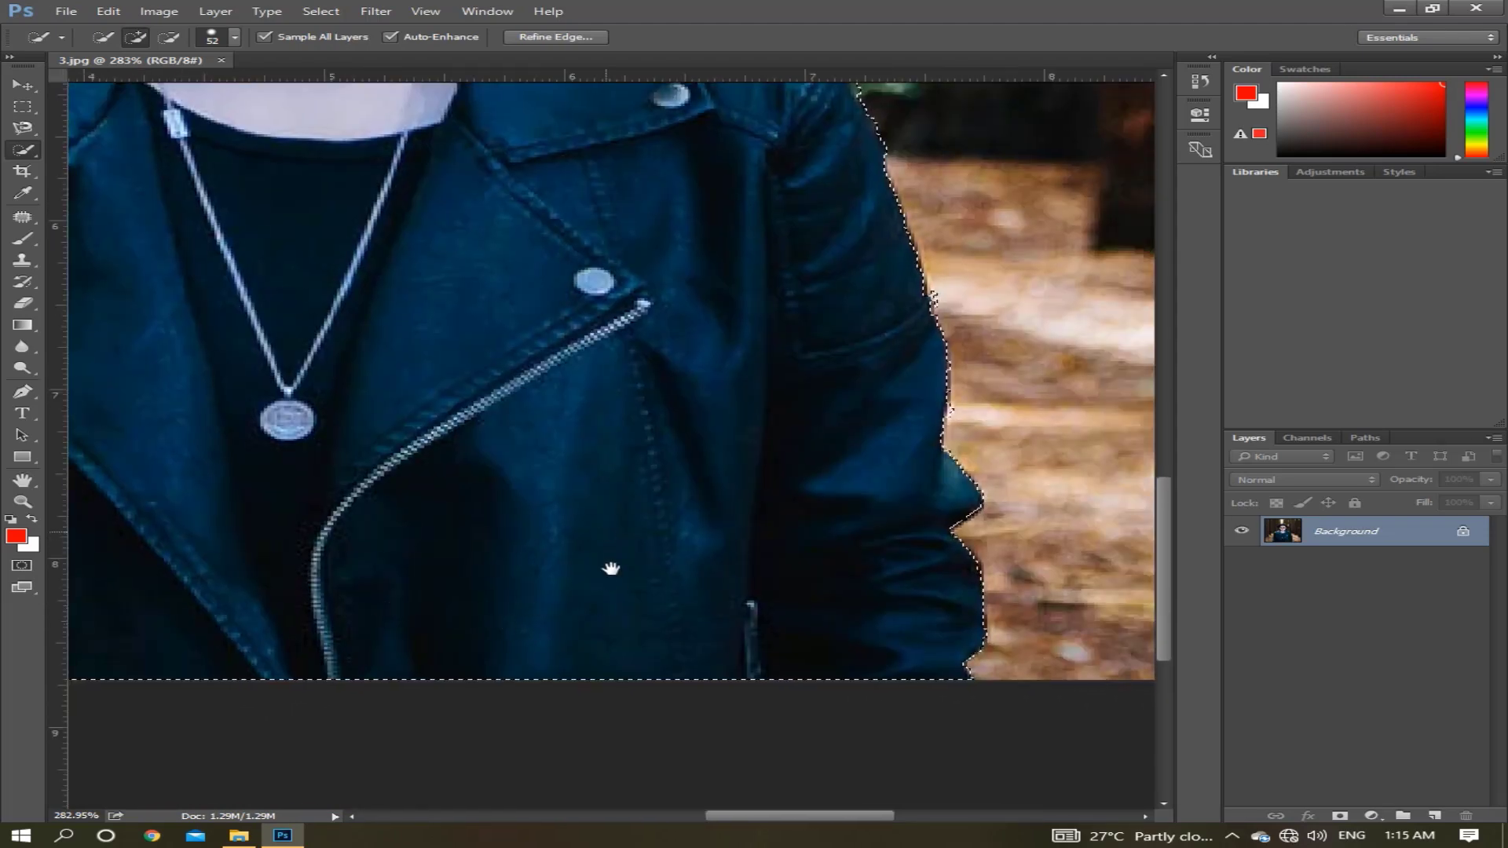
Add the crown of the hat to the selection.
left_click_drag(611, 569, 633, 700)
left_click_drag(468, 505, 495, 559)
left_click_drag(560, 606, 610, 639)
mouse_move(453, 416)
left_mouse_down()
mouse_move(579, 540)
mouse_move(610, 642)
left_mouse_up()
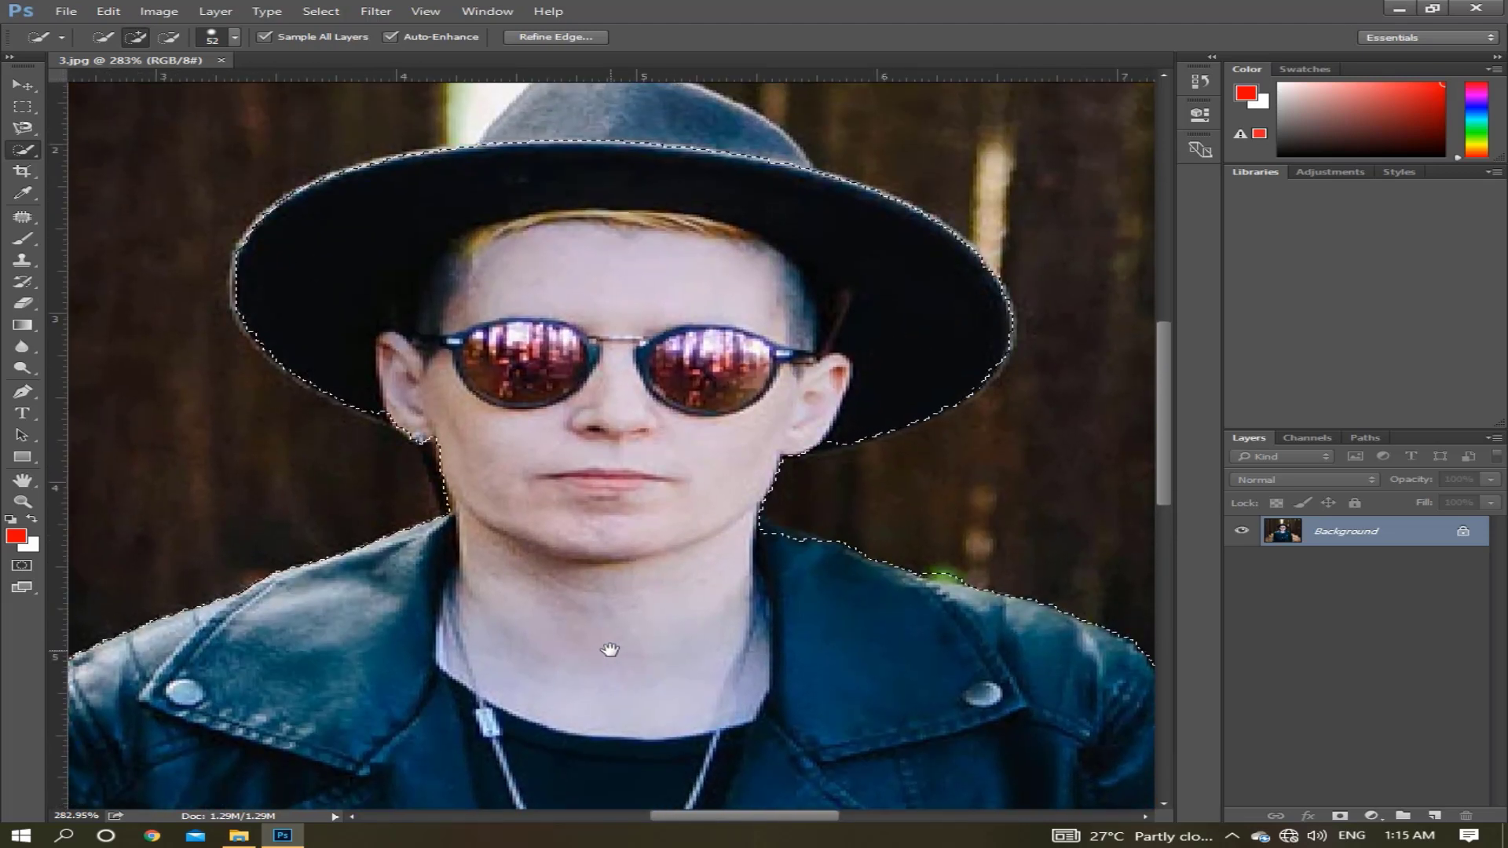
left_click_drag(590, 573, 590, 707)
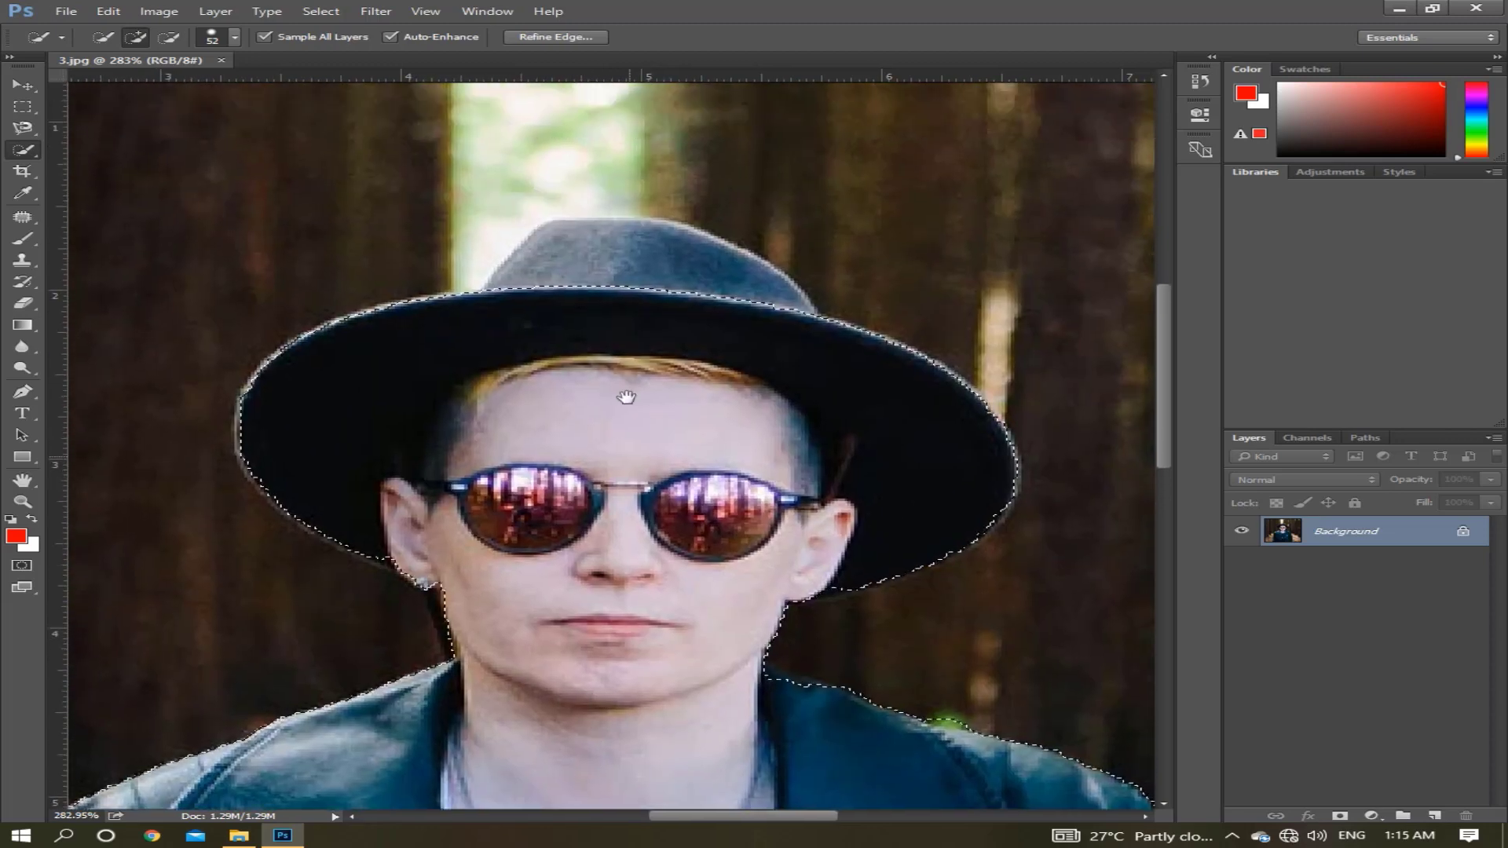
left_click(609, 296)
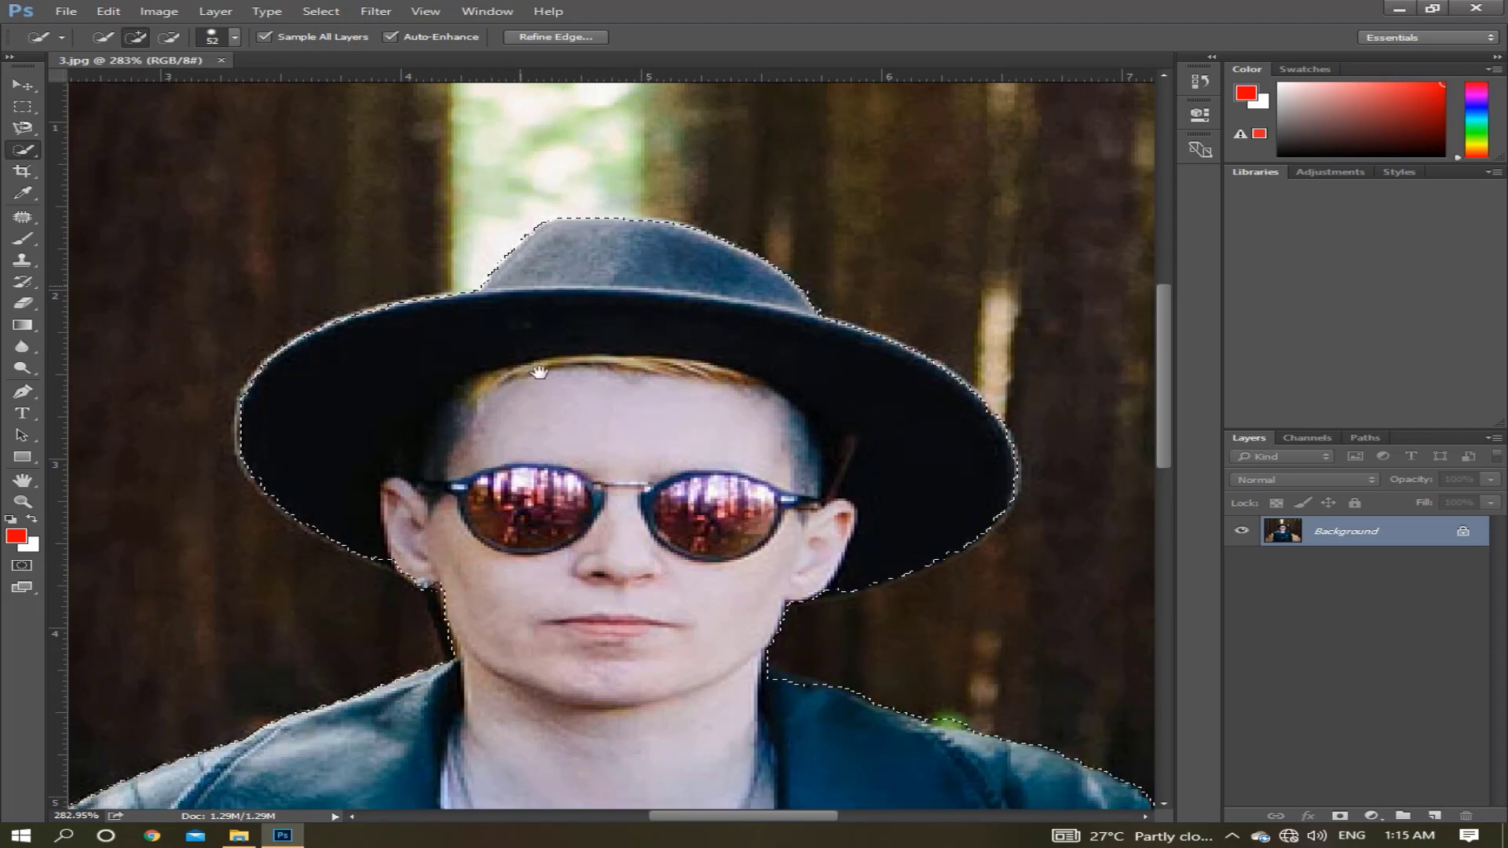
Switch the Quick Selection brush to subtracting from the selection and set its size to 14 px.
scroll(617, 511, "down", 5)
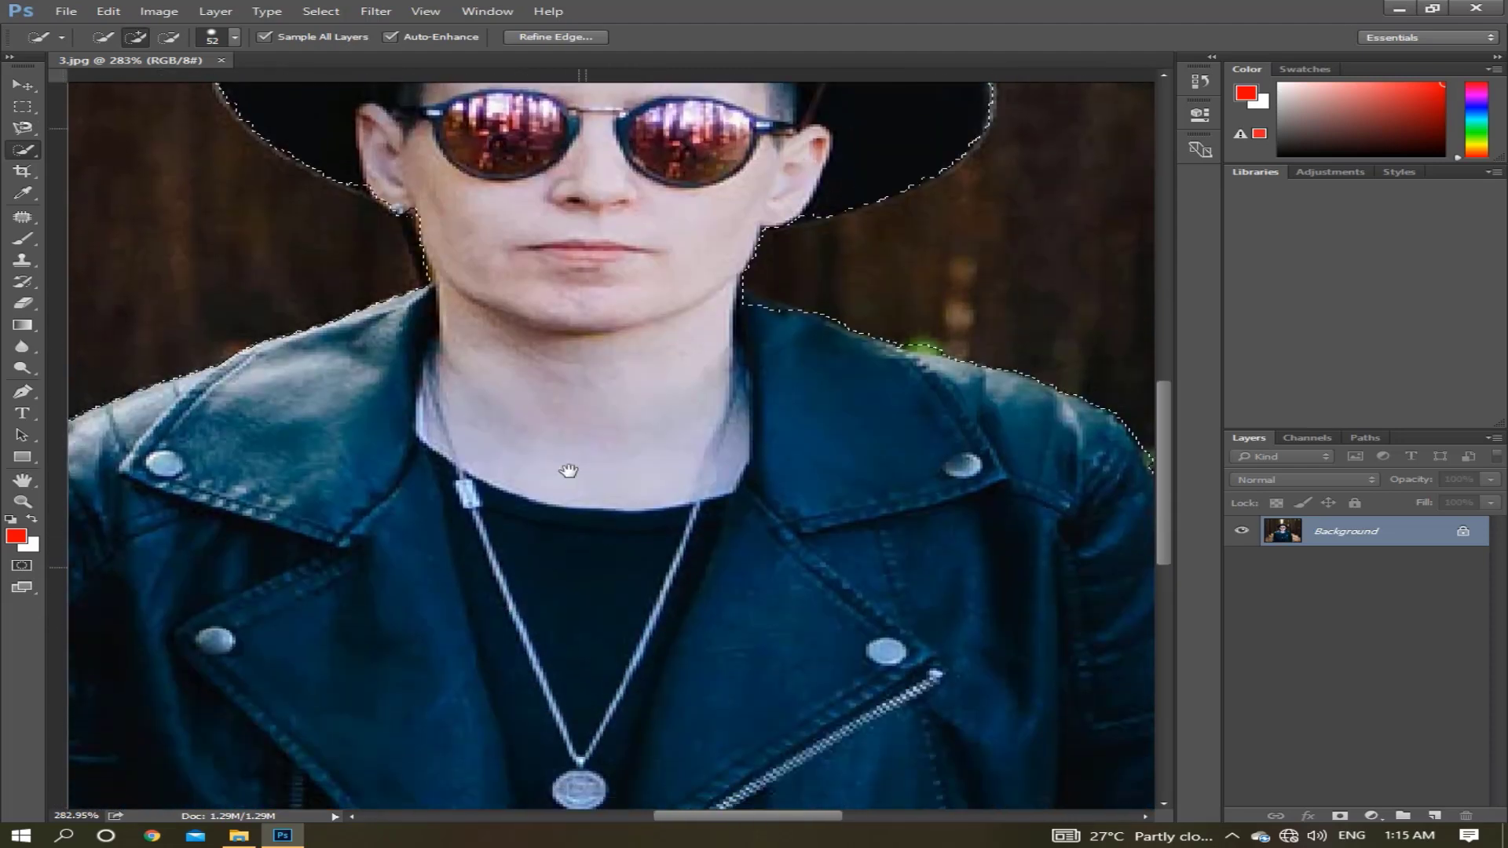
left_click_drag(569, 471, 579, 377)
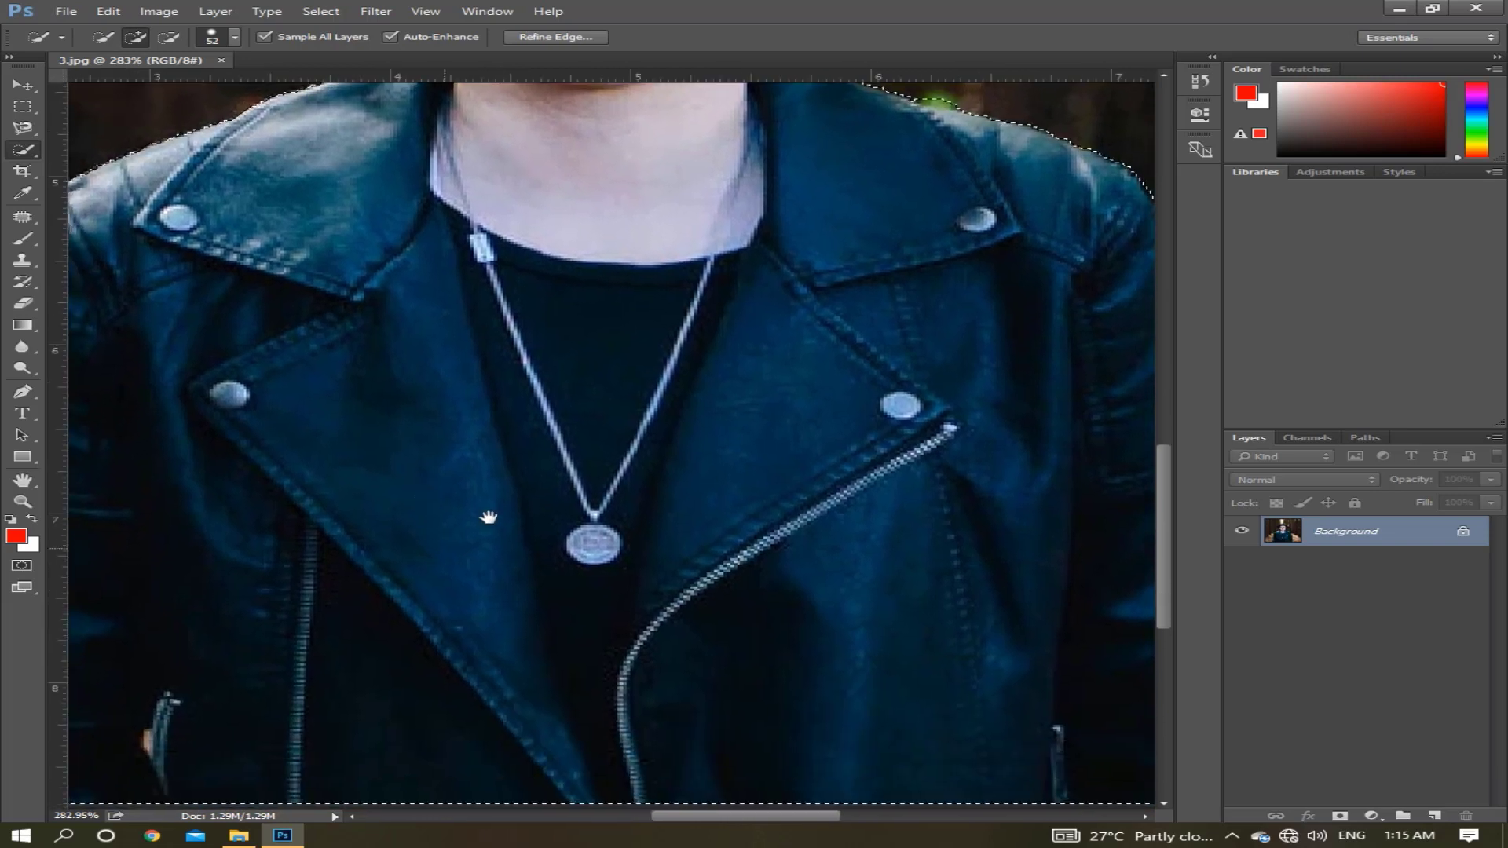
left_click_drag(485, 519, 603, 436)
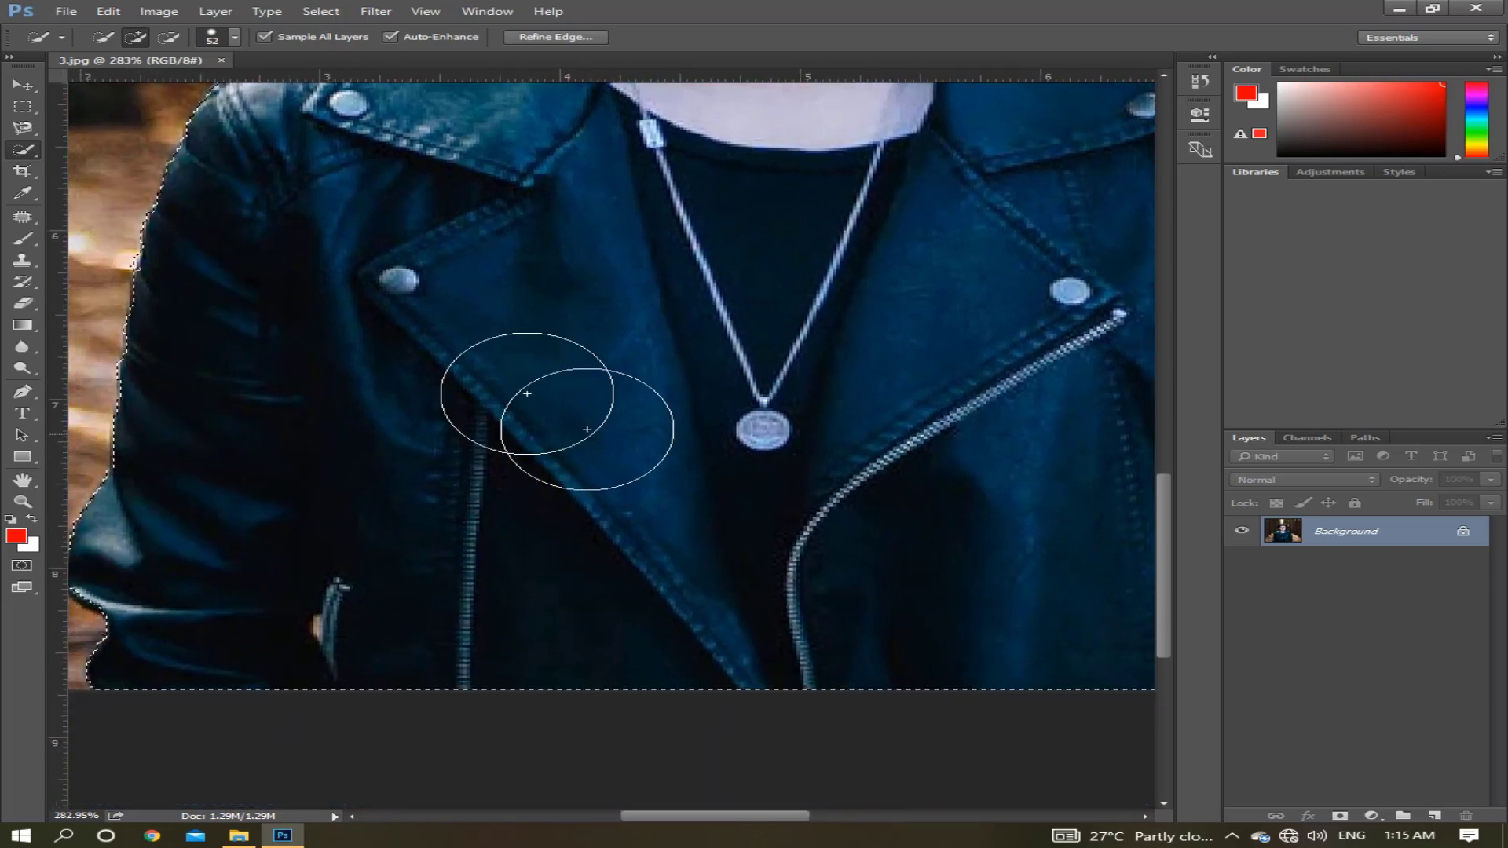
left_click(170, 37)
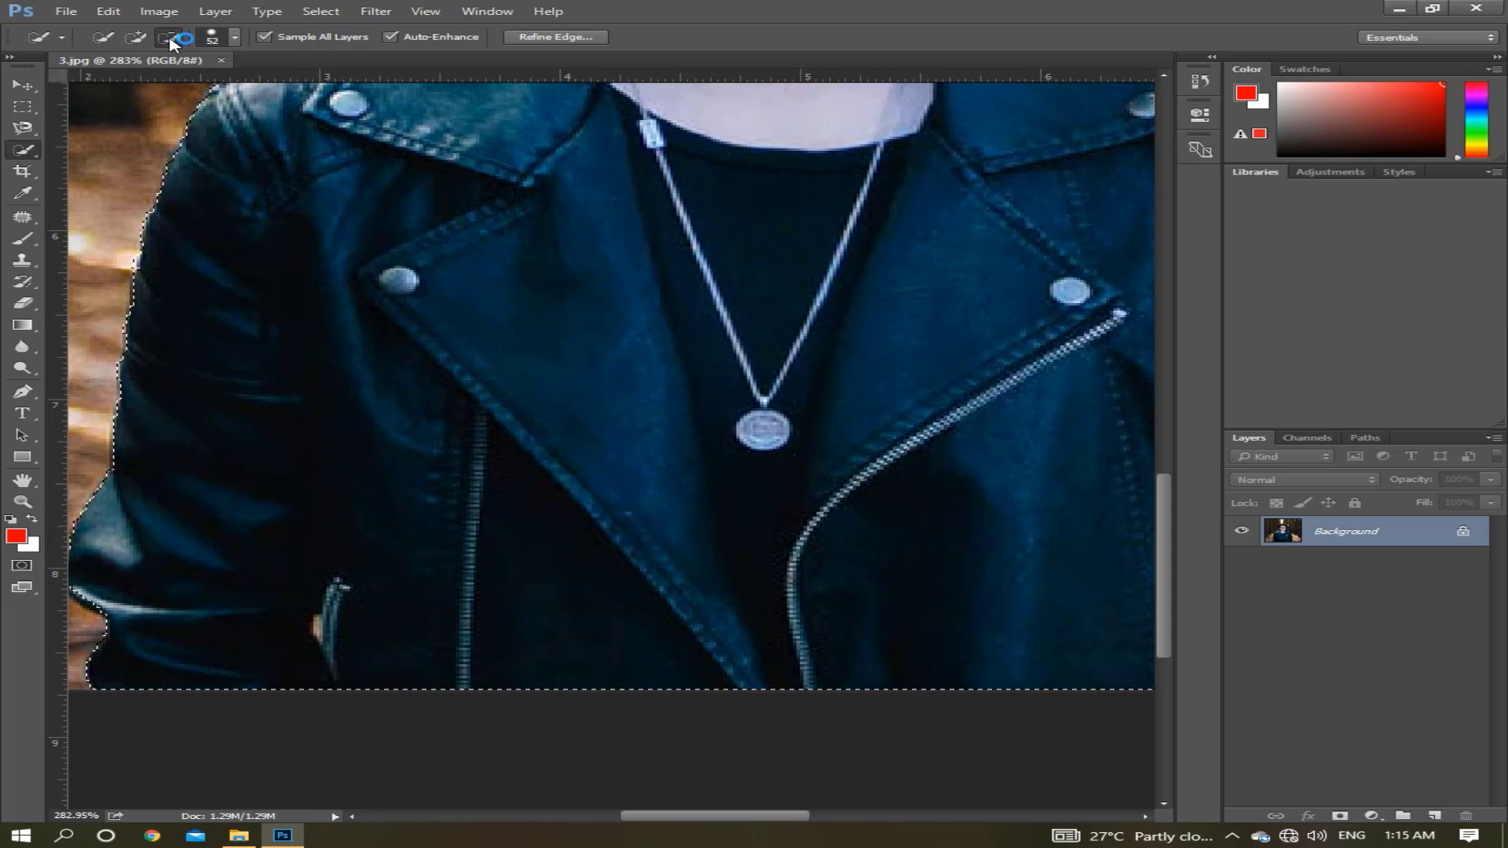
left_click(233, 39)
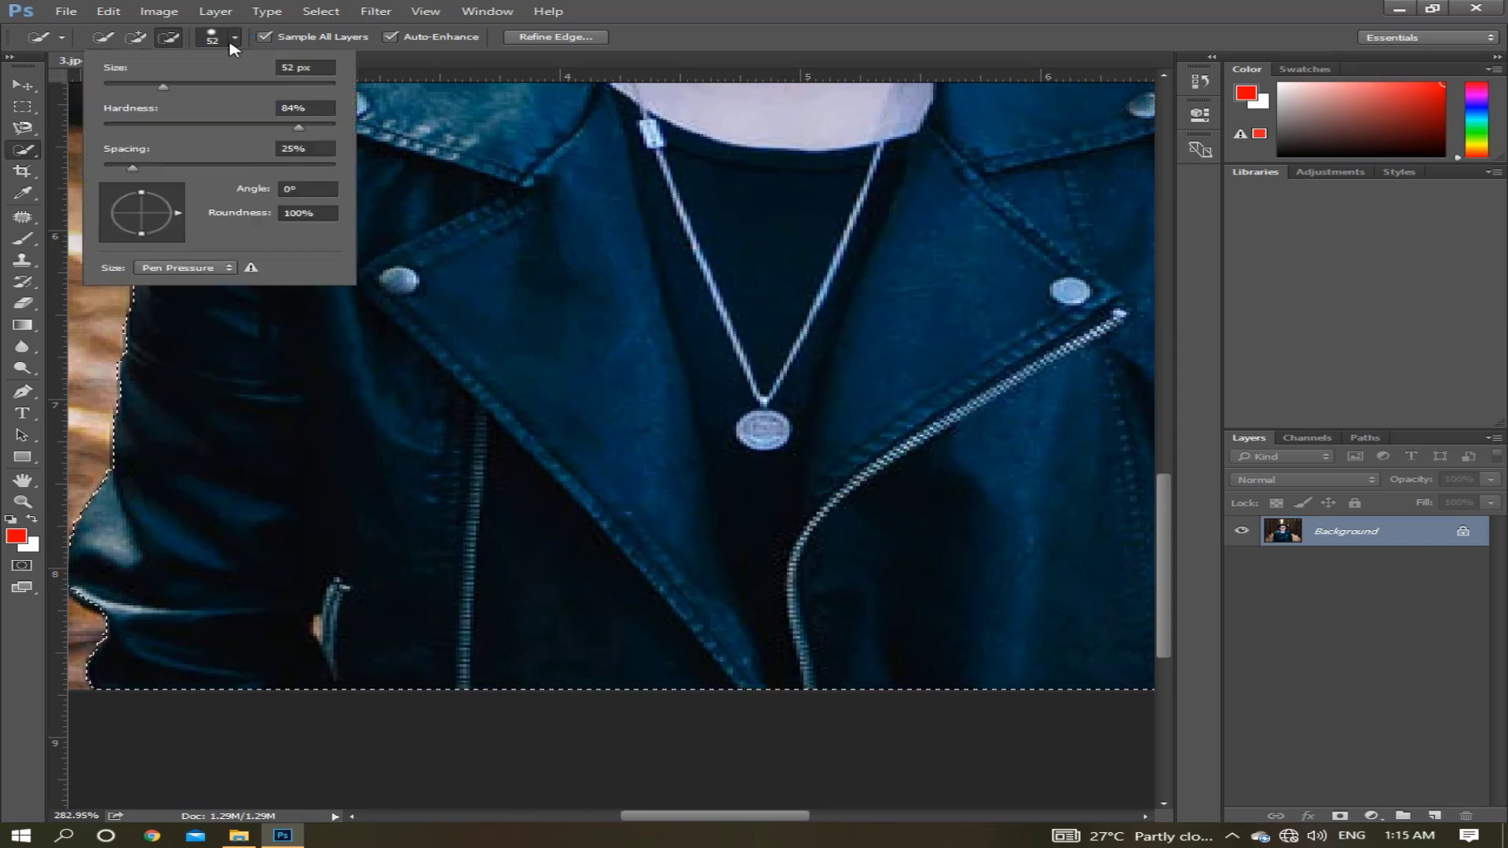
left_click(121, 85)
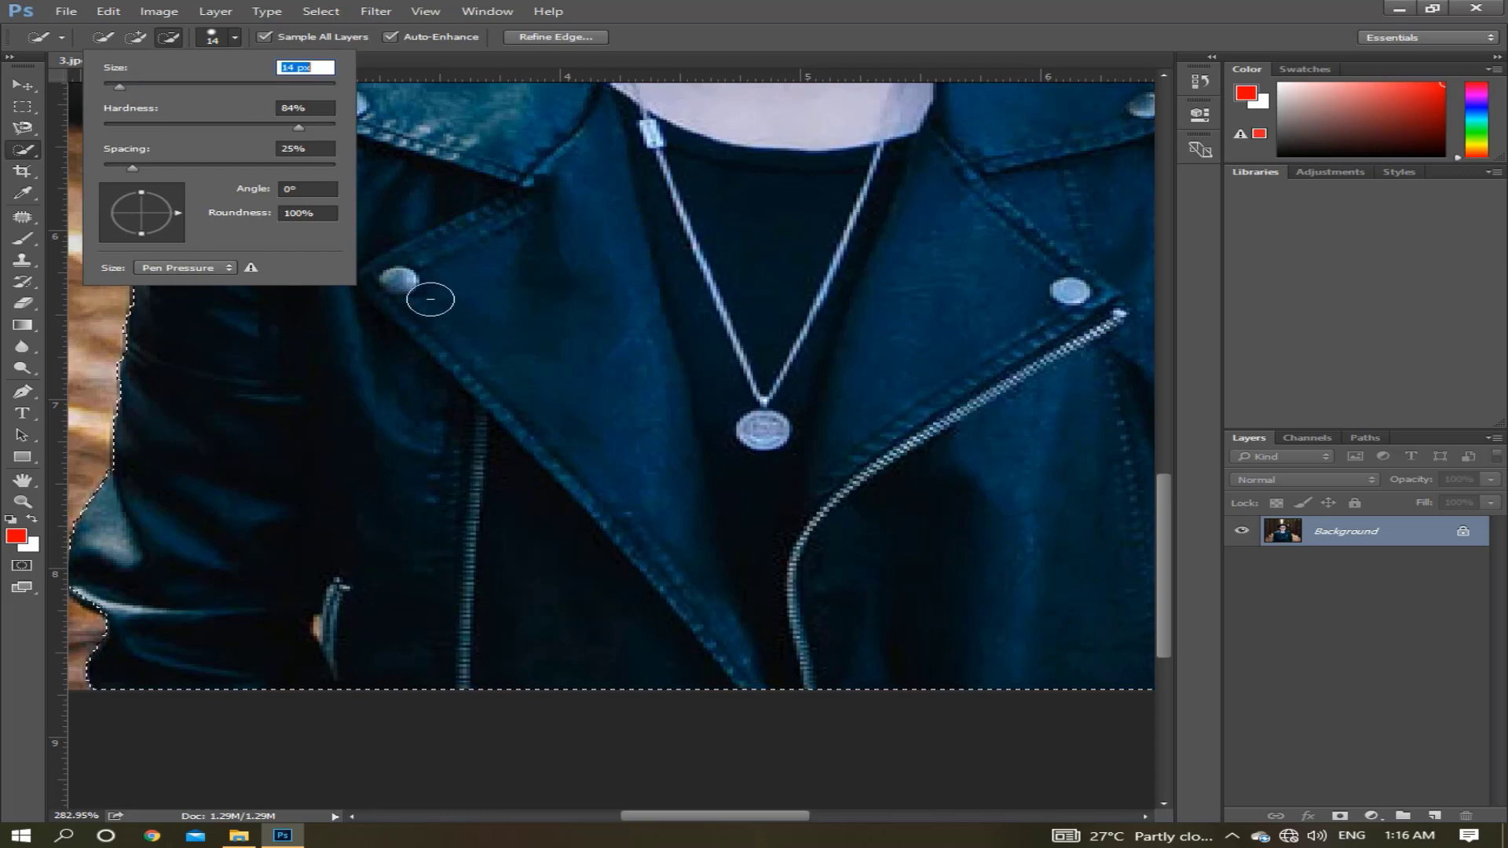
key("BackSpace")
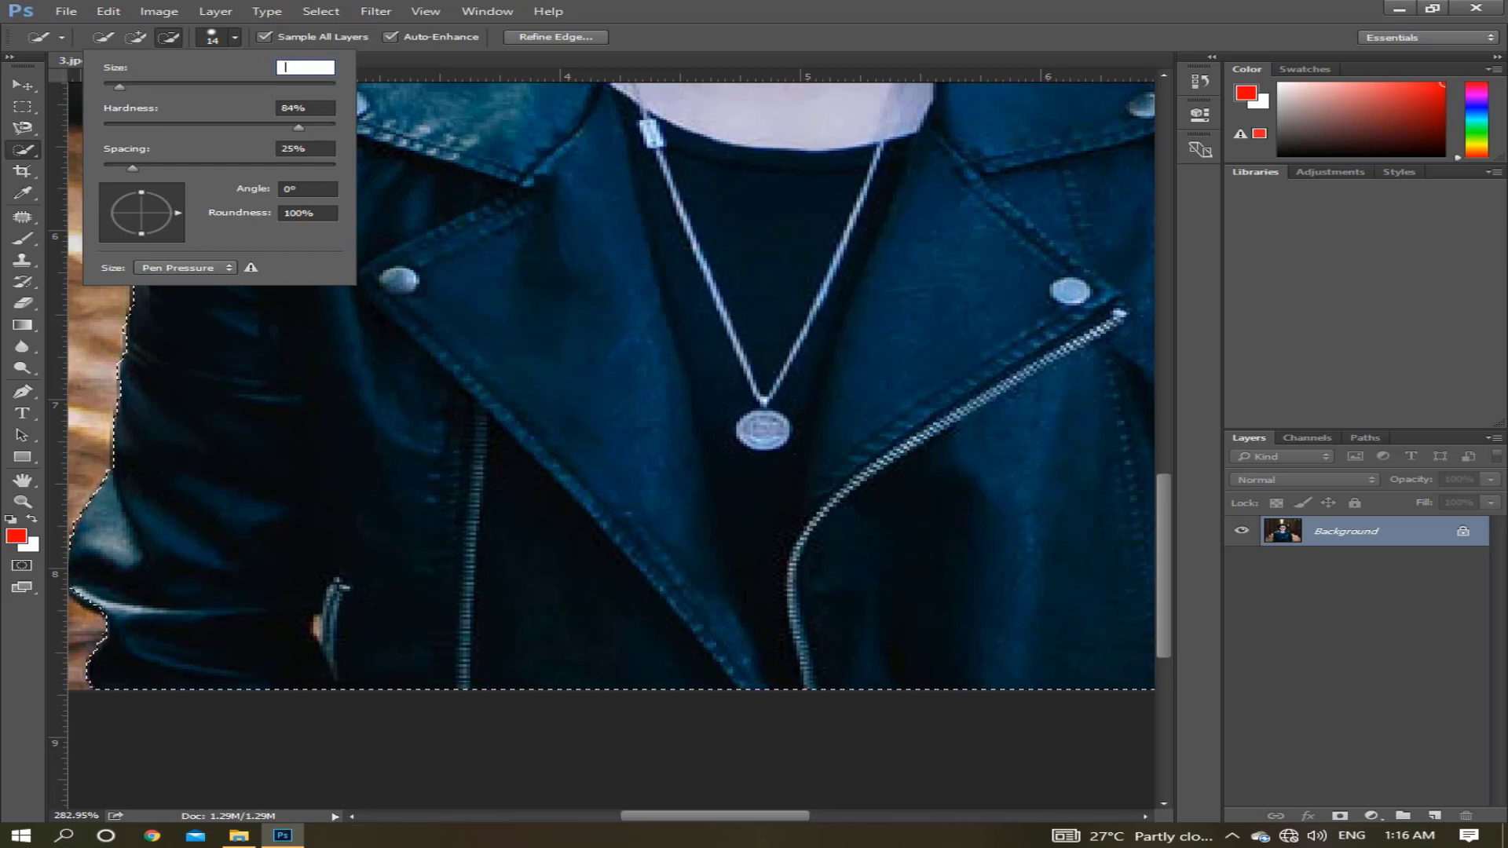
key("Return")
left_click(769, 414)
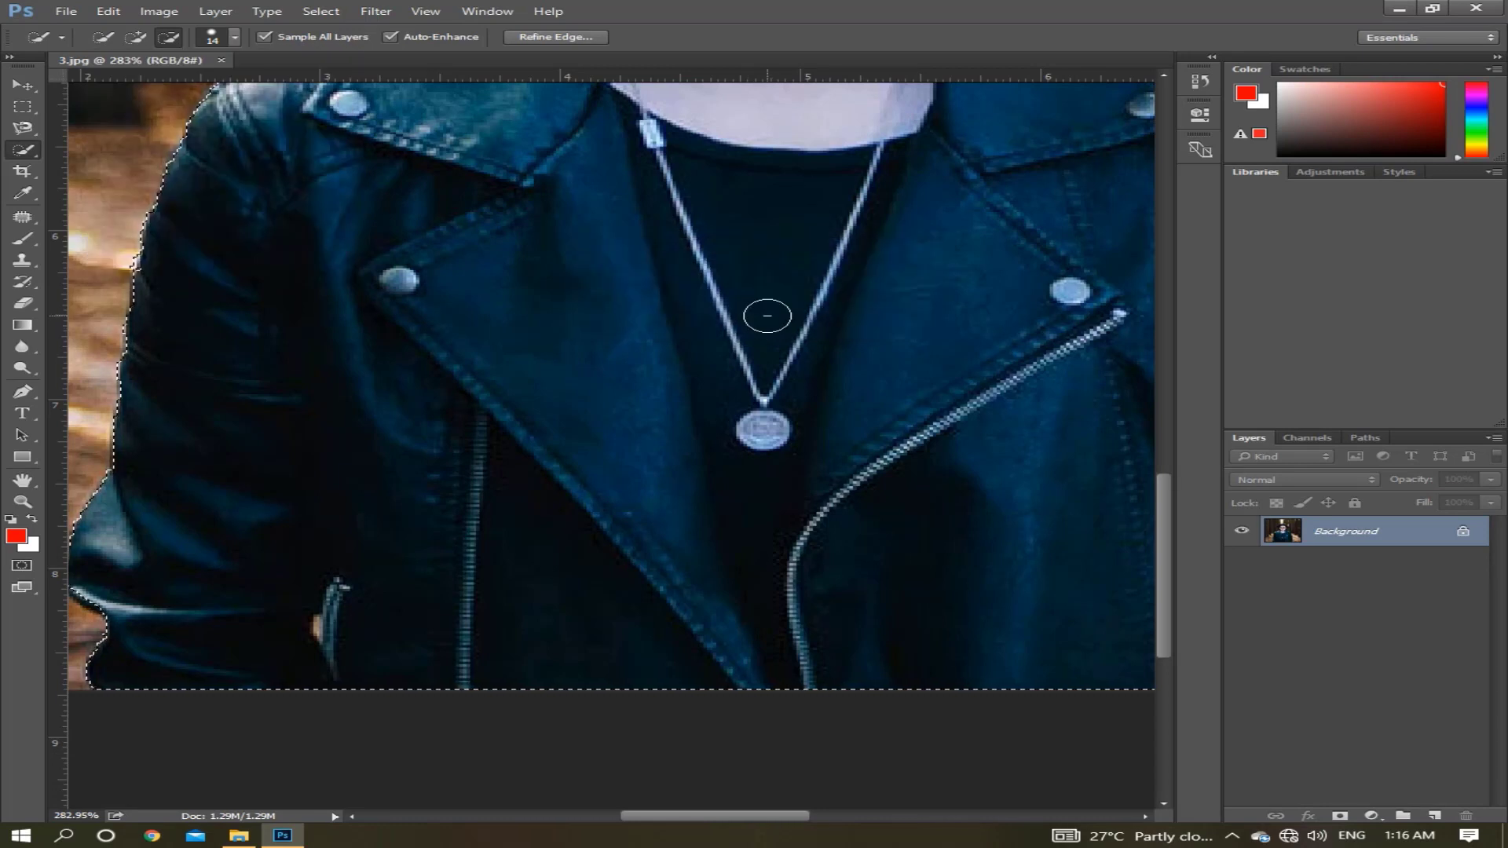
Set the brush size to 10 px and subtract the small background gap between the sleeve and the jacket's pocket zipper.
left_click_drag(788, 340, 676, 317)
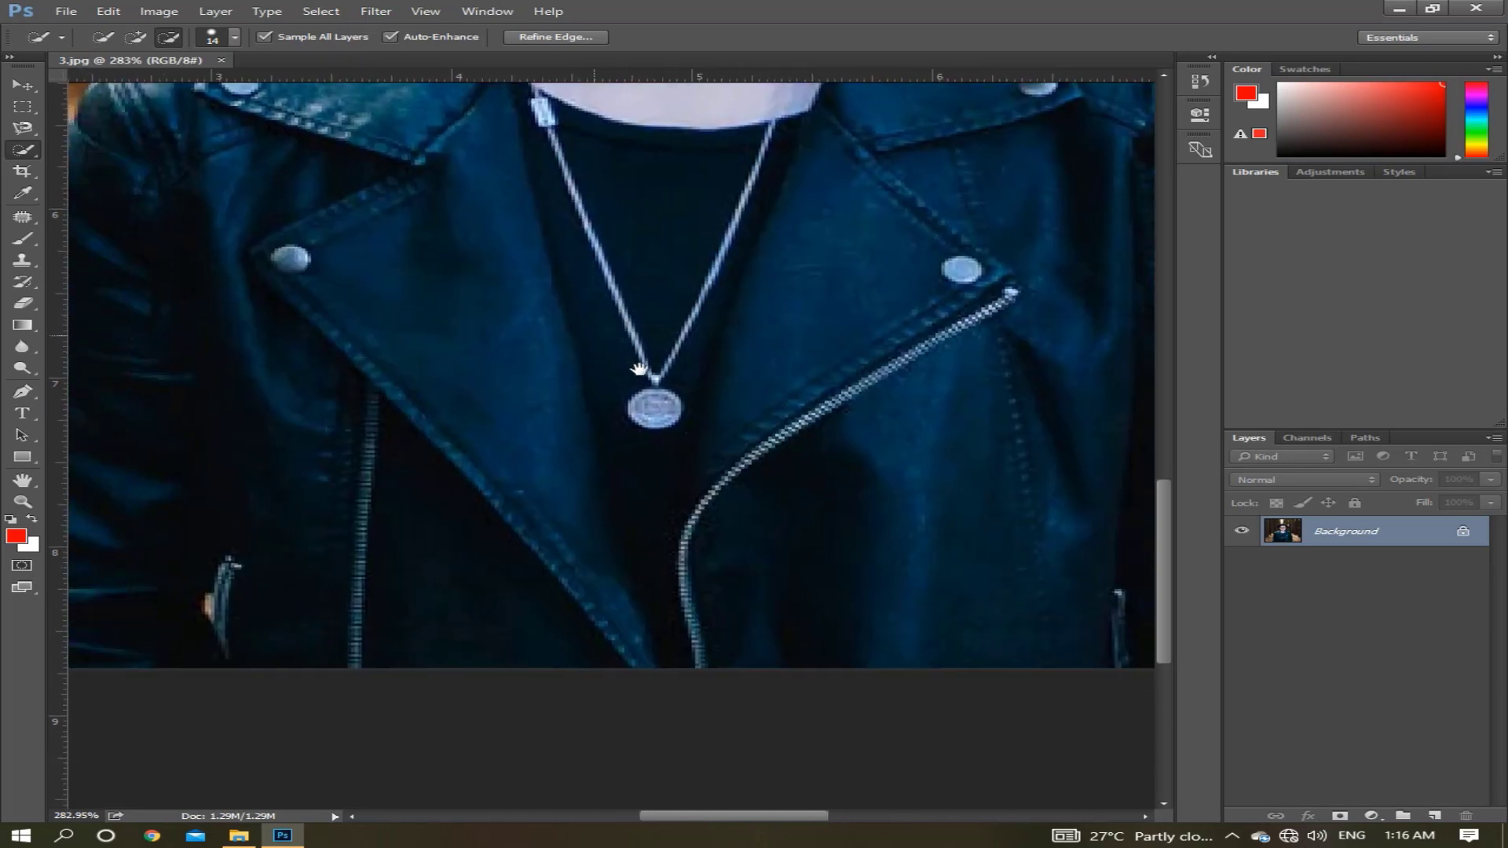
left_click_drag(647, 370, 696, 404)
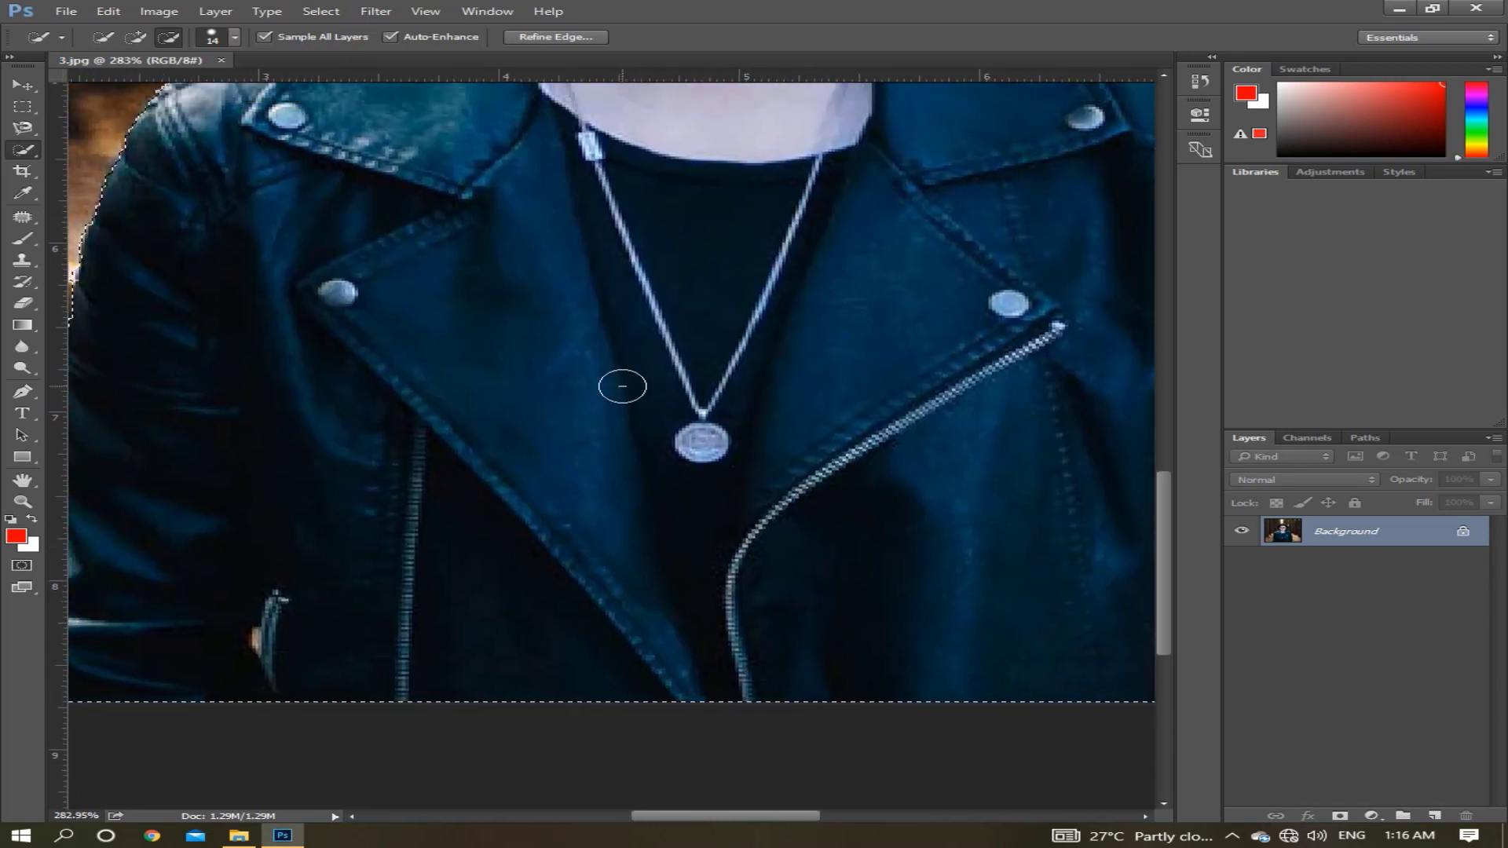
scroll(625, 386, "down", 1)
scroll(624, 386, "up", 2)
scroll(625, 386, "down", 2)
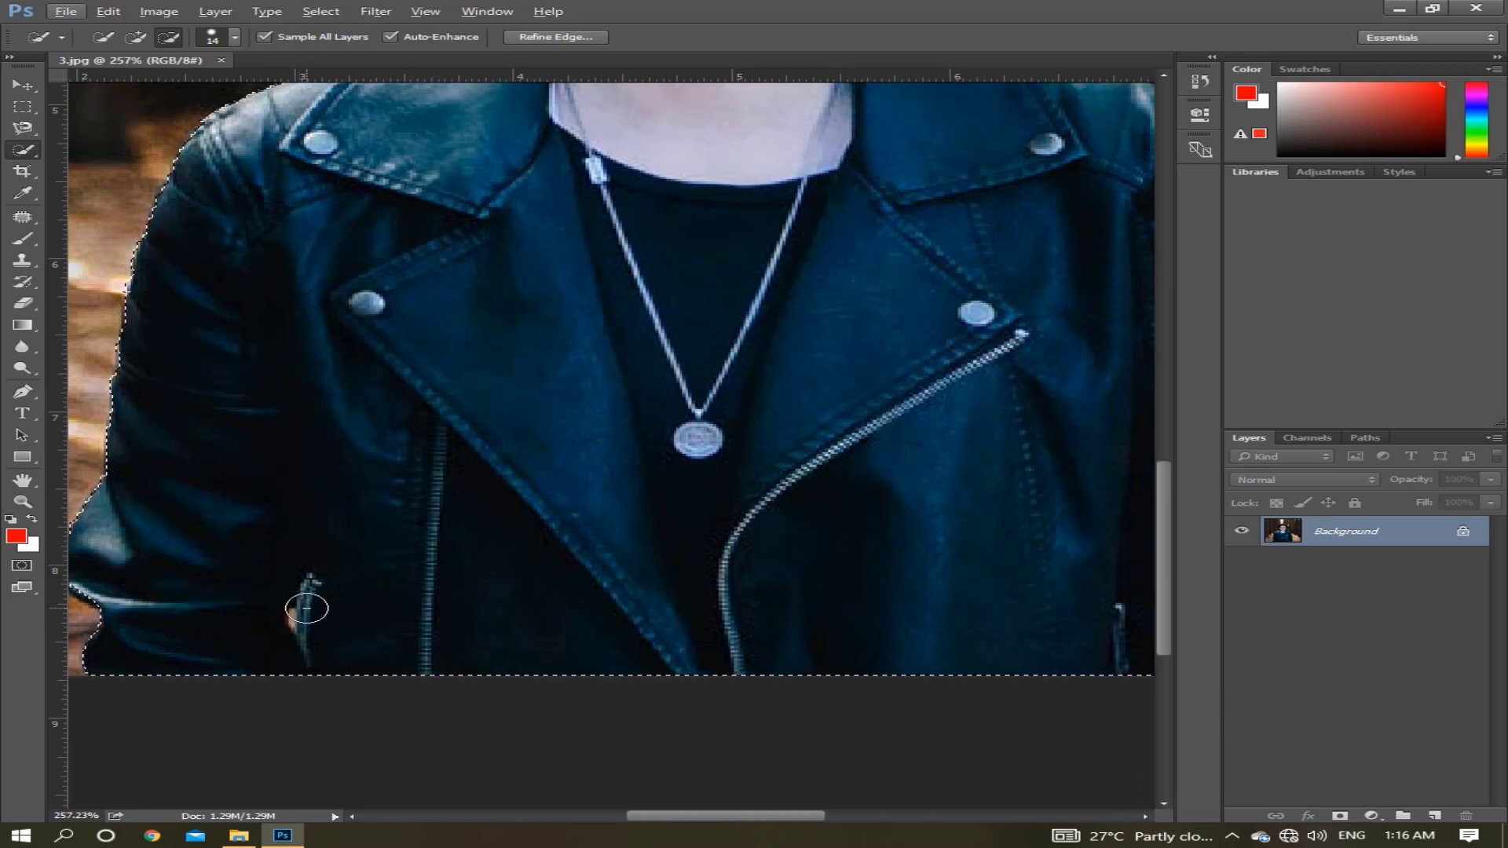
left_click(234, 39)
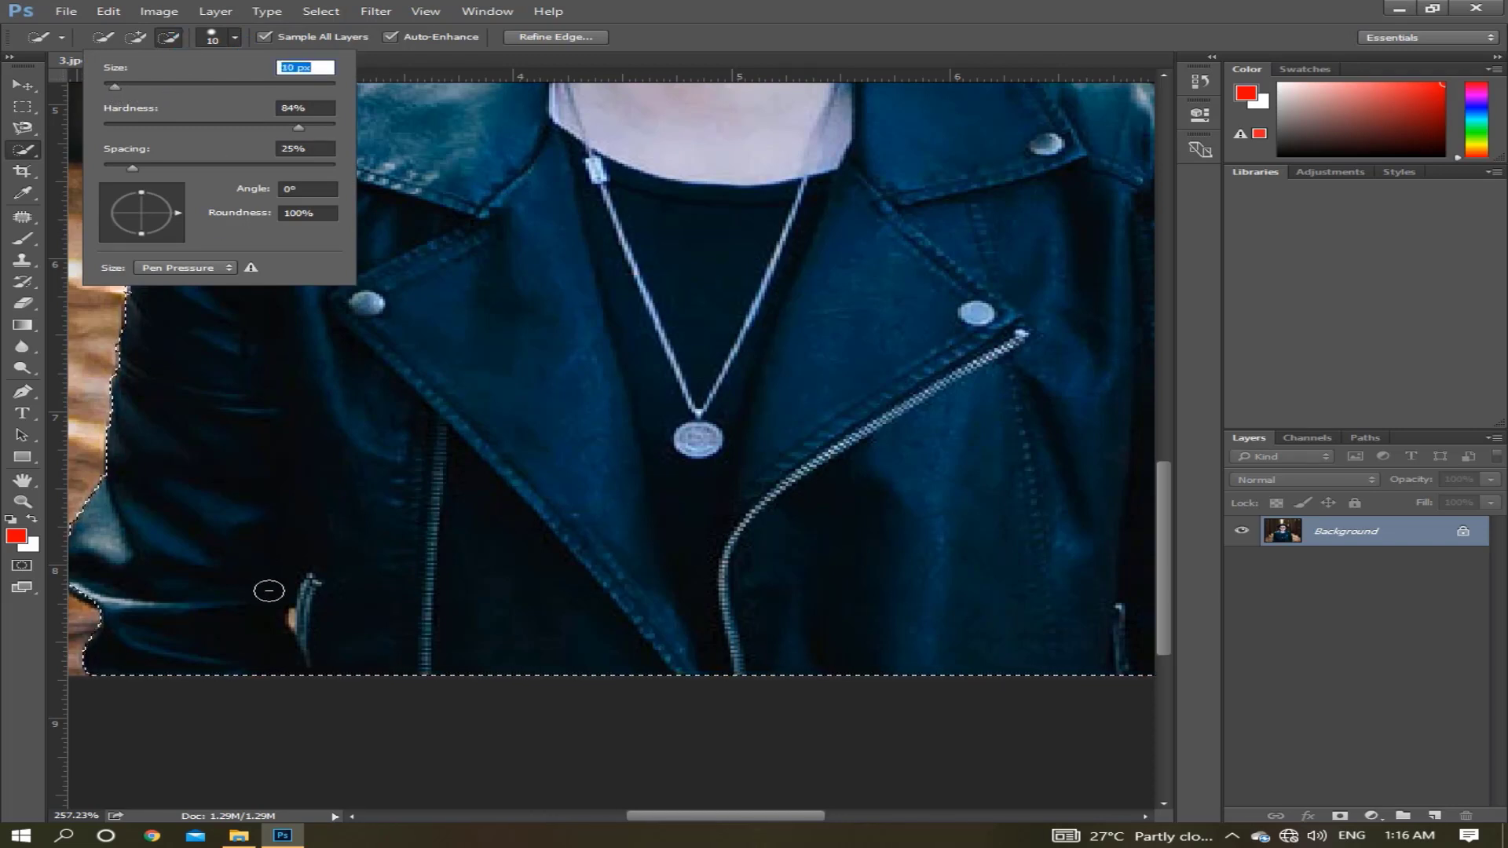
left_click(295, 614)
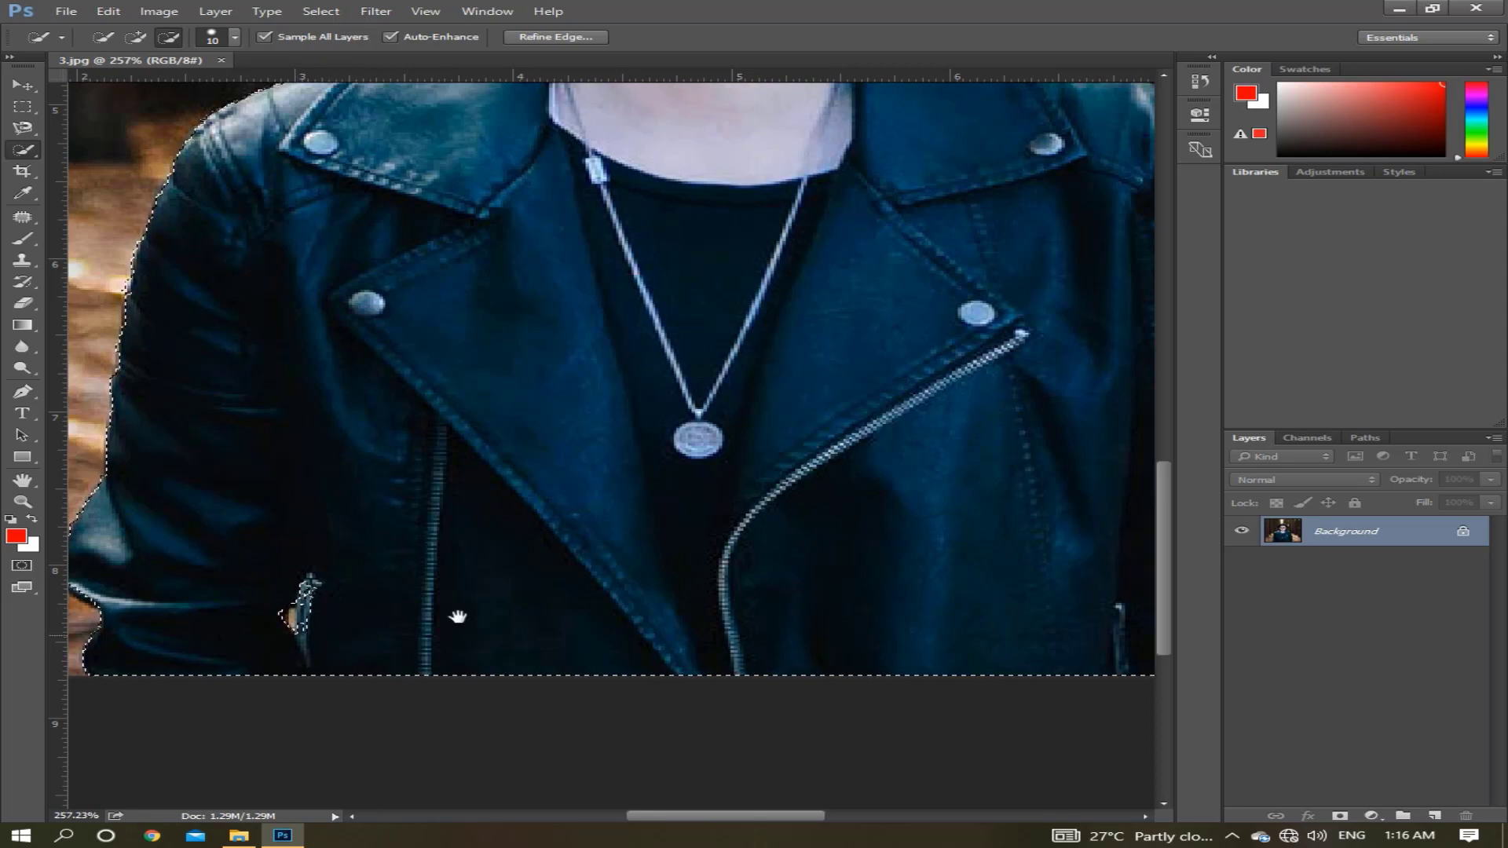
Set the brush size to 7 px and subtract the small area at the pocket zipper beside the opposite sleeve.
left_click_drag(589, 607, 221, 599)
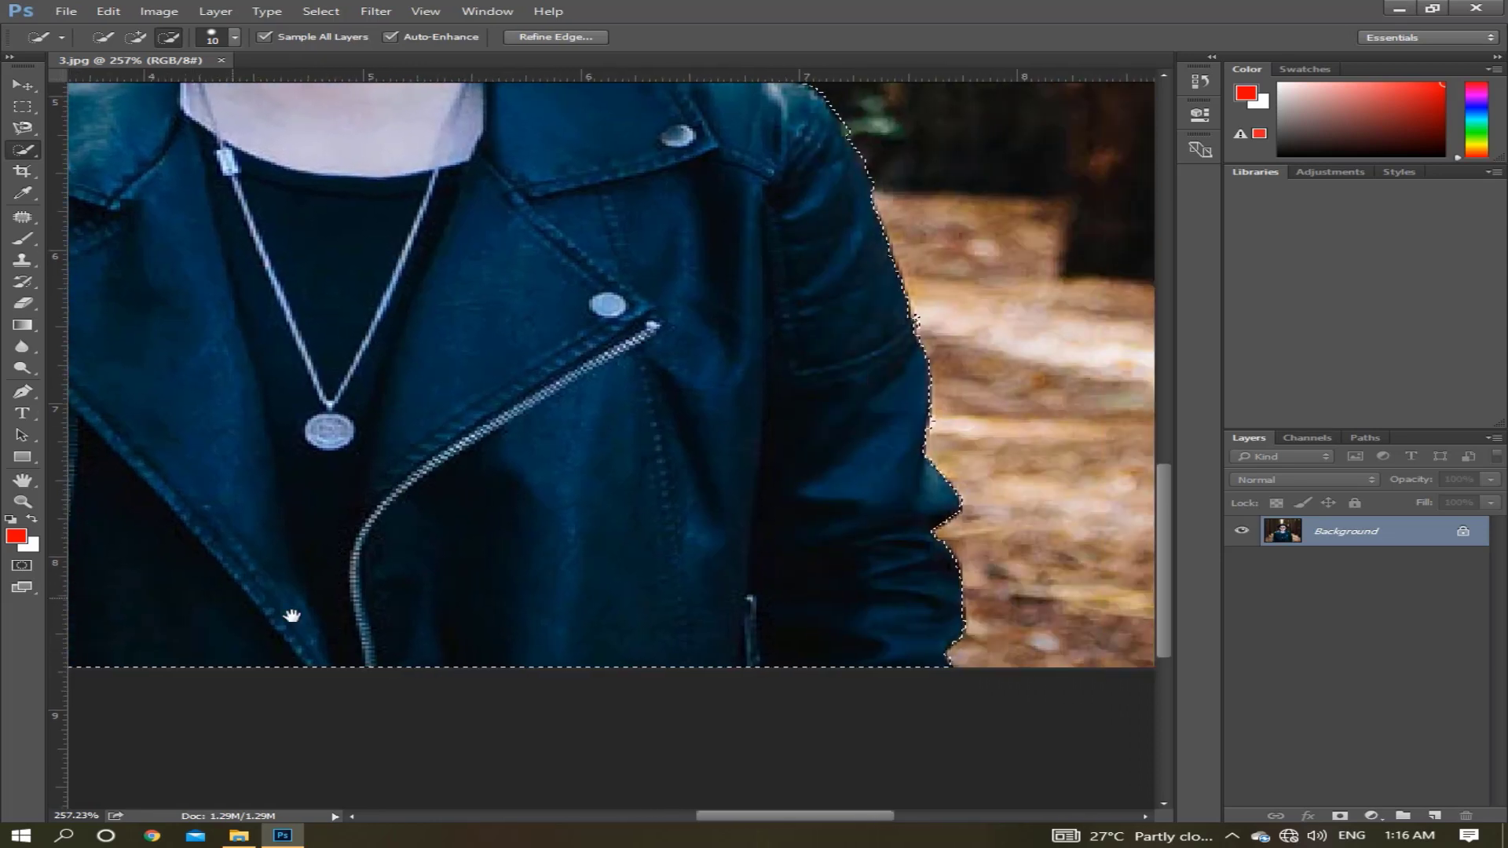
left_click_drag(524, 631, 423, 634)
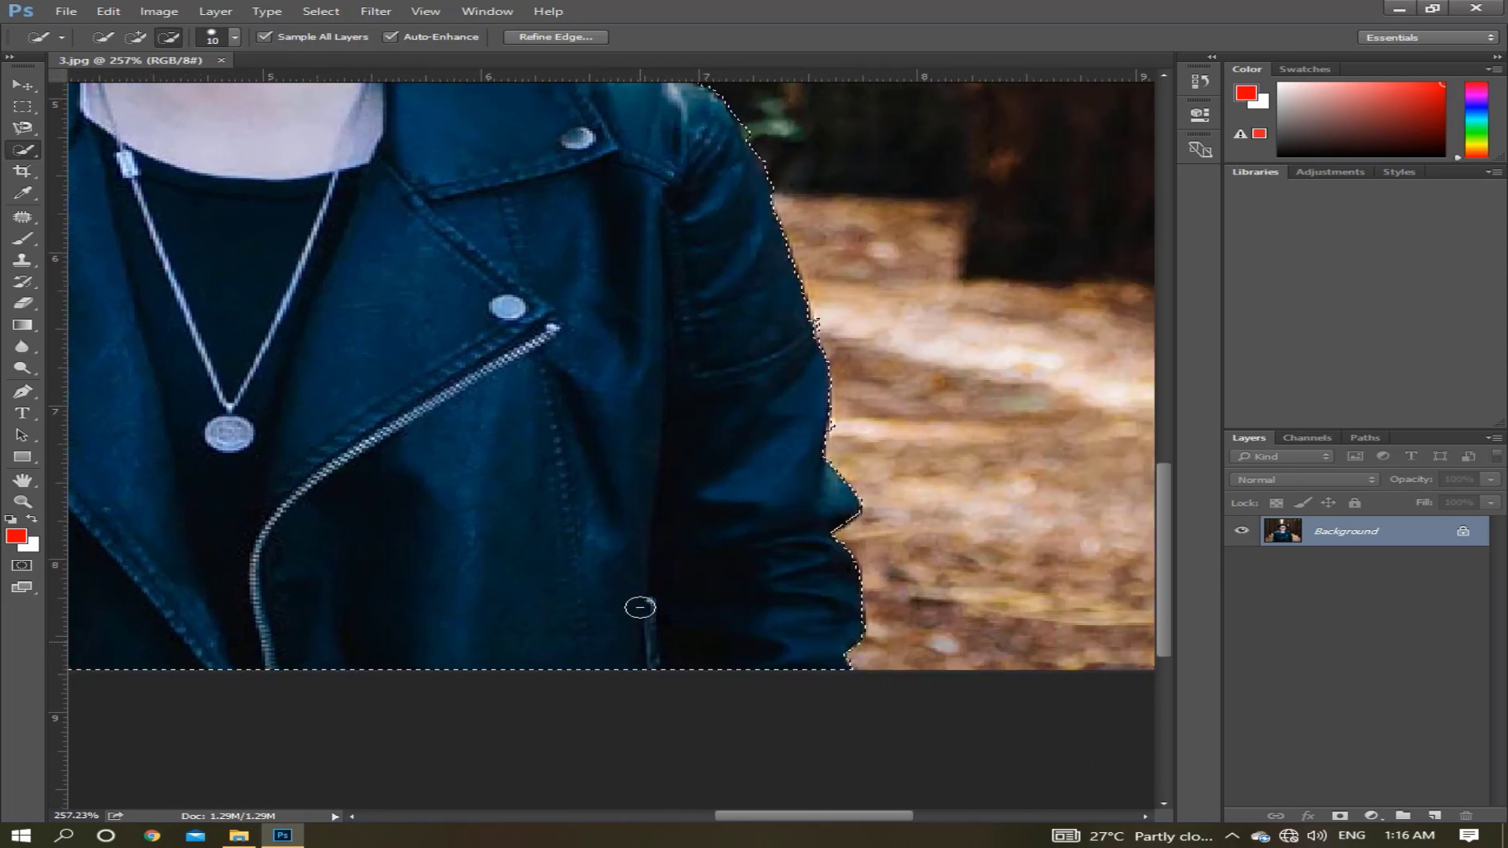
left_click(234, 37)
left_click(112, 85)
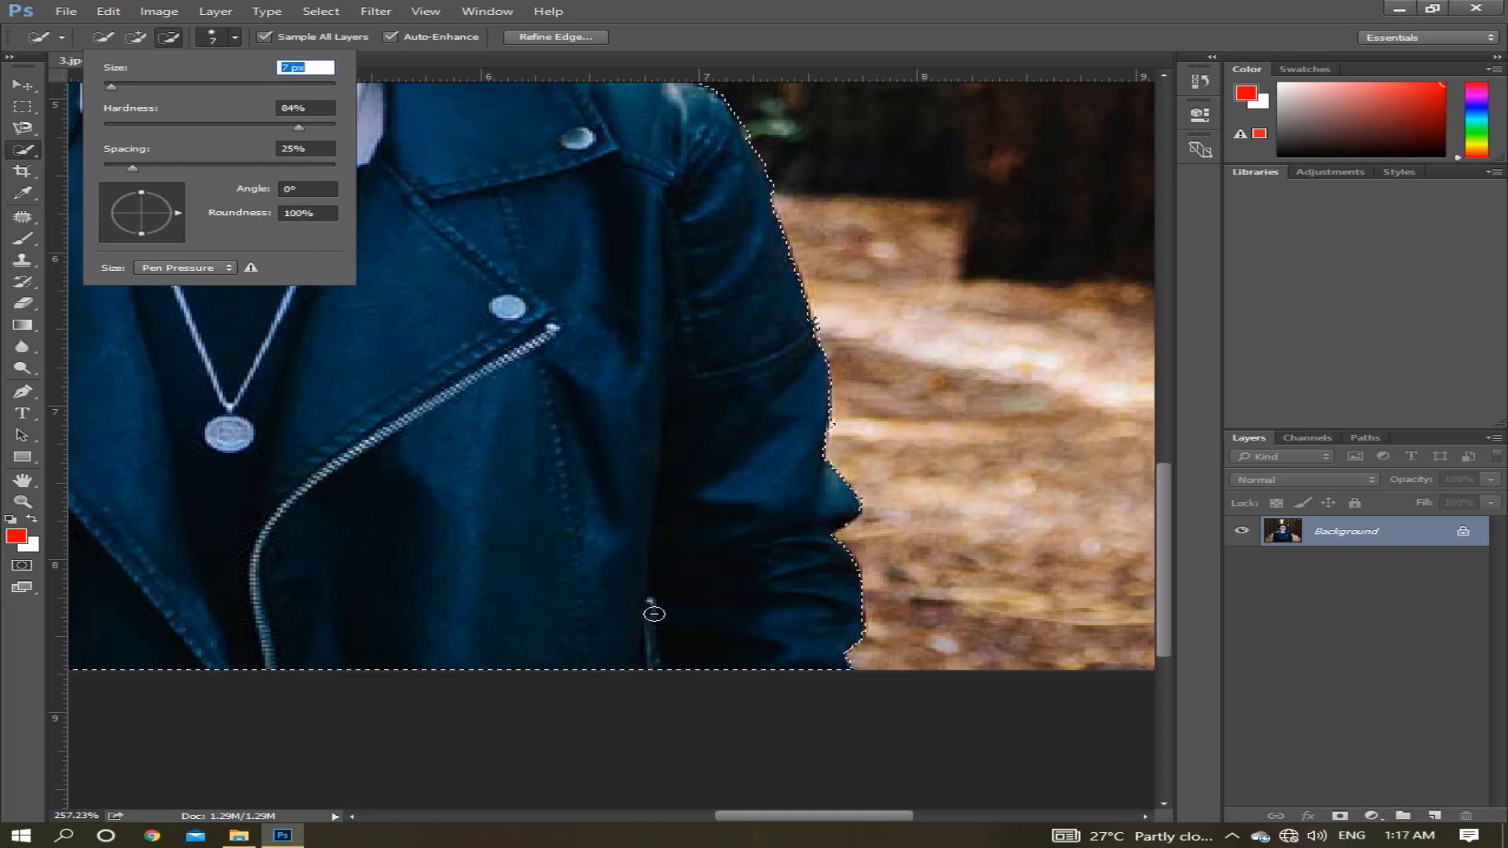
left_click_drag(653, 613, 652, 621)
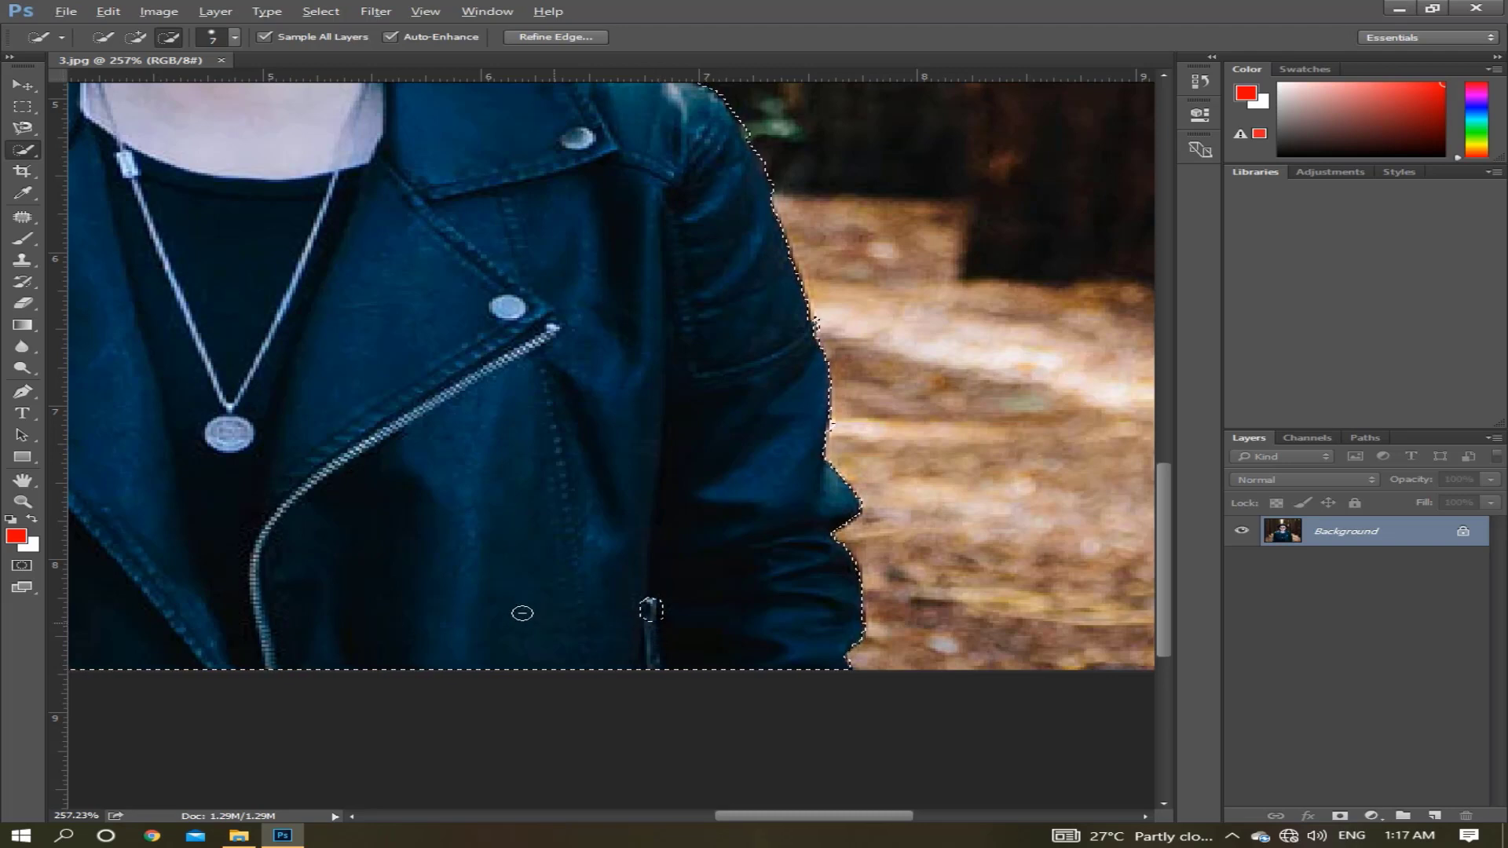
Examine the selection outline around the man's hat, face and shoulders.
scroll(522, 612, "down", 3)
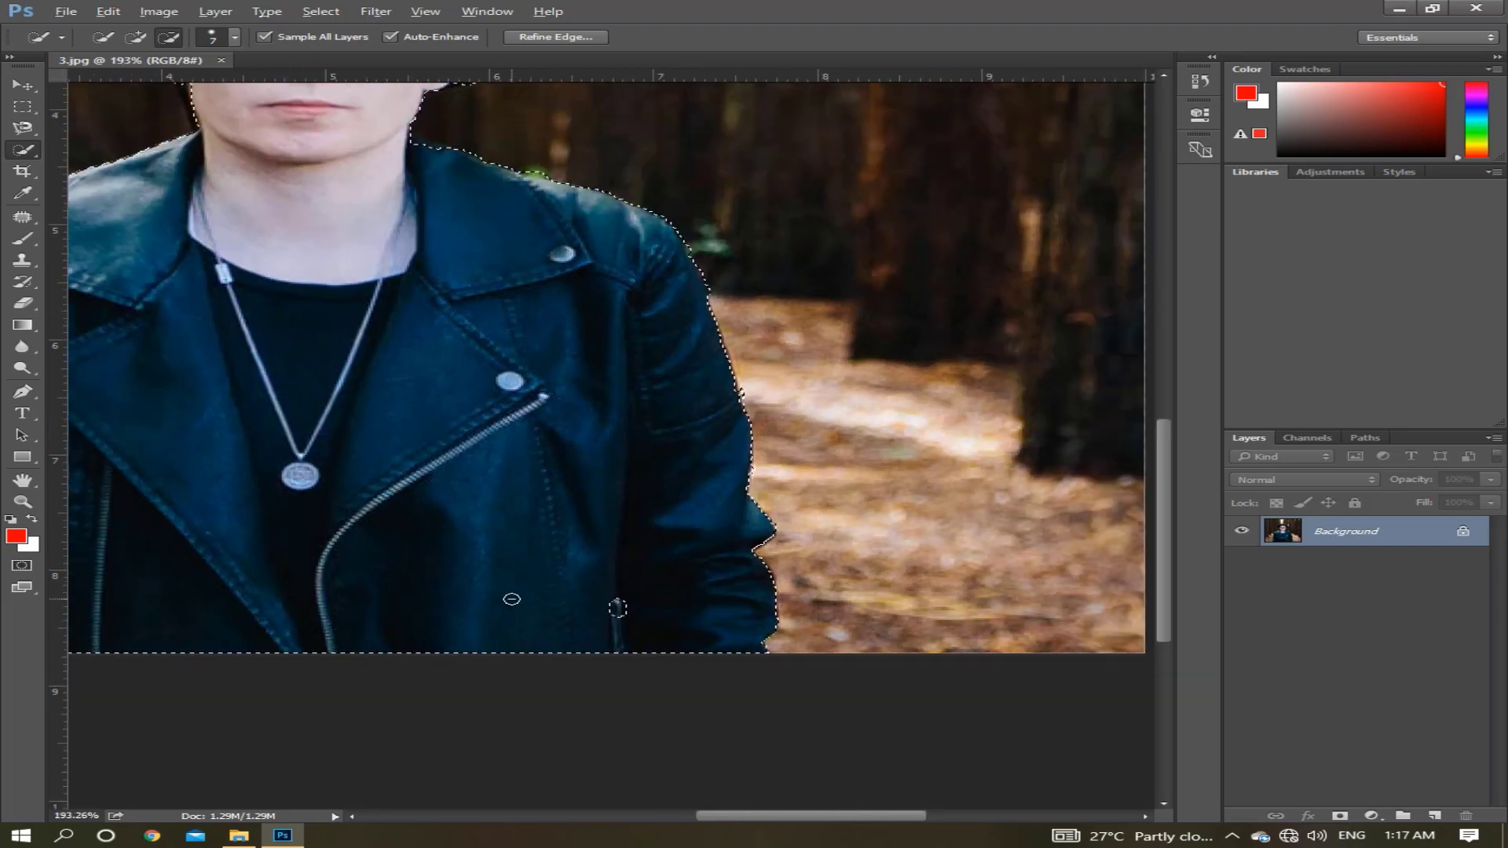
key("ctrl+d")
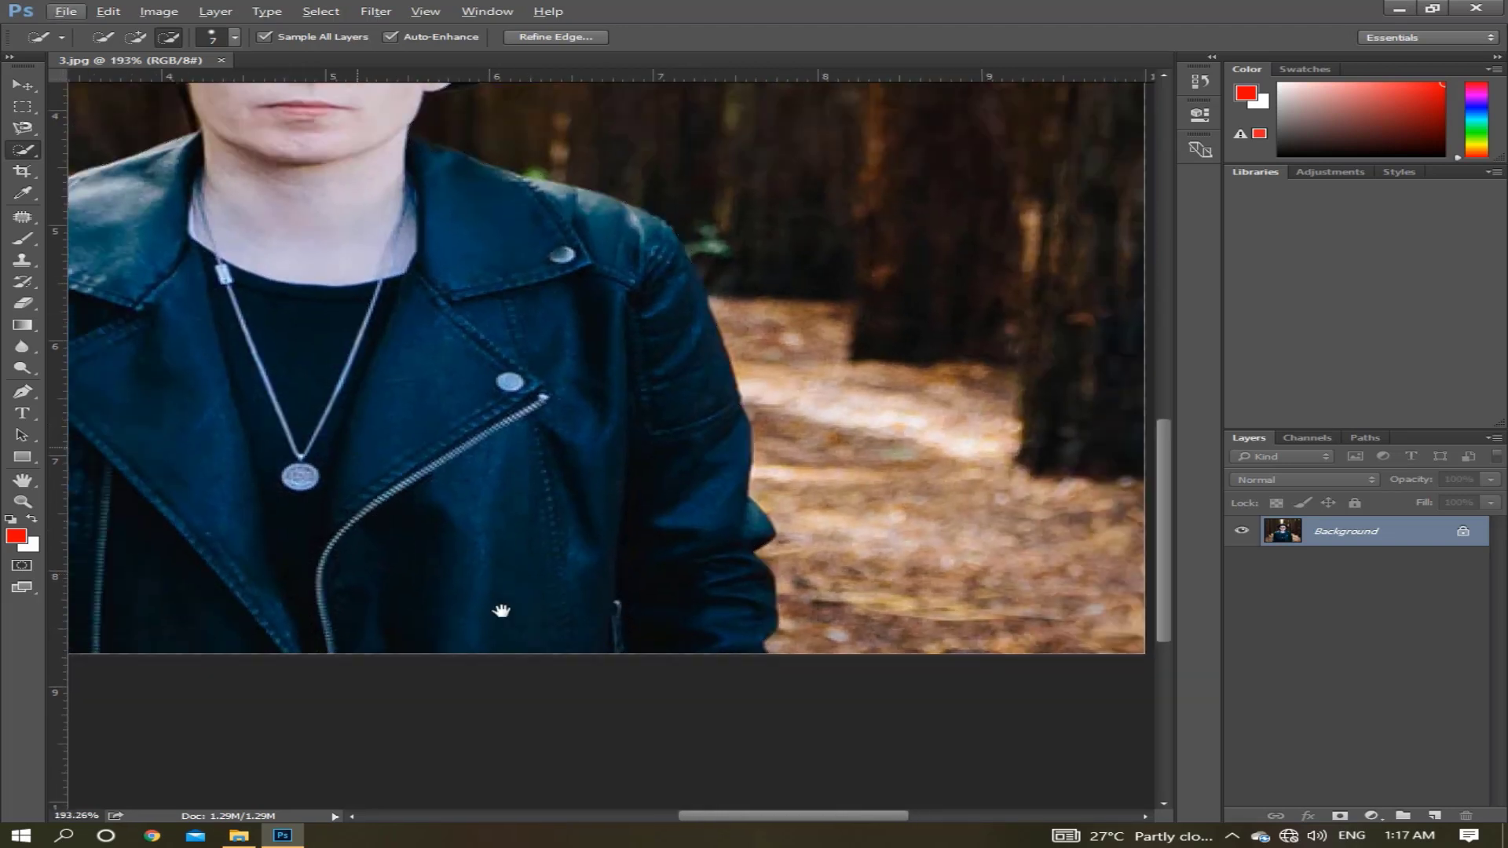
left_click_drag(501, 611, 537, 676)
left_click_drag(417, 479, 421, 586)
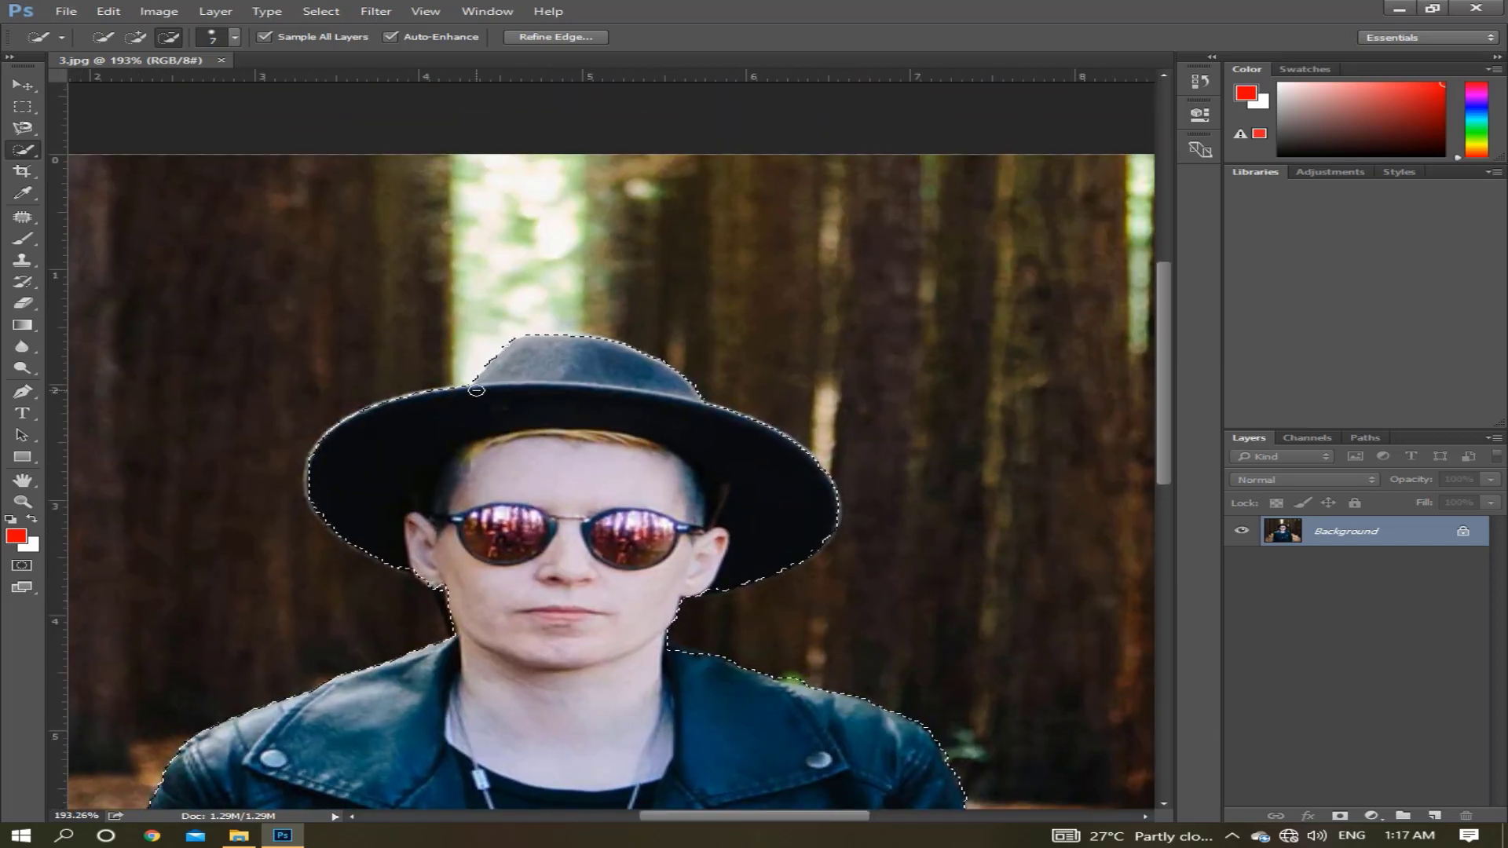
Refine the selection edge along the slope of the hat's crown by subtracting the bright background.
scroll(476, 389, "up", 3)
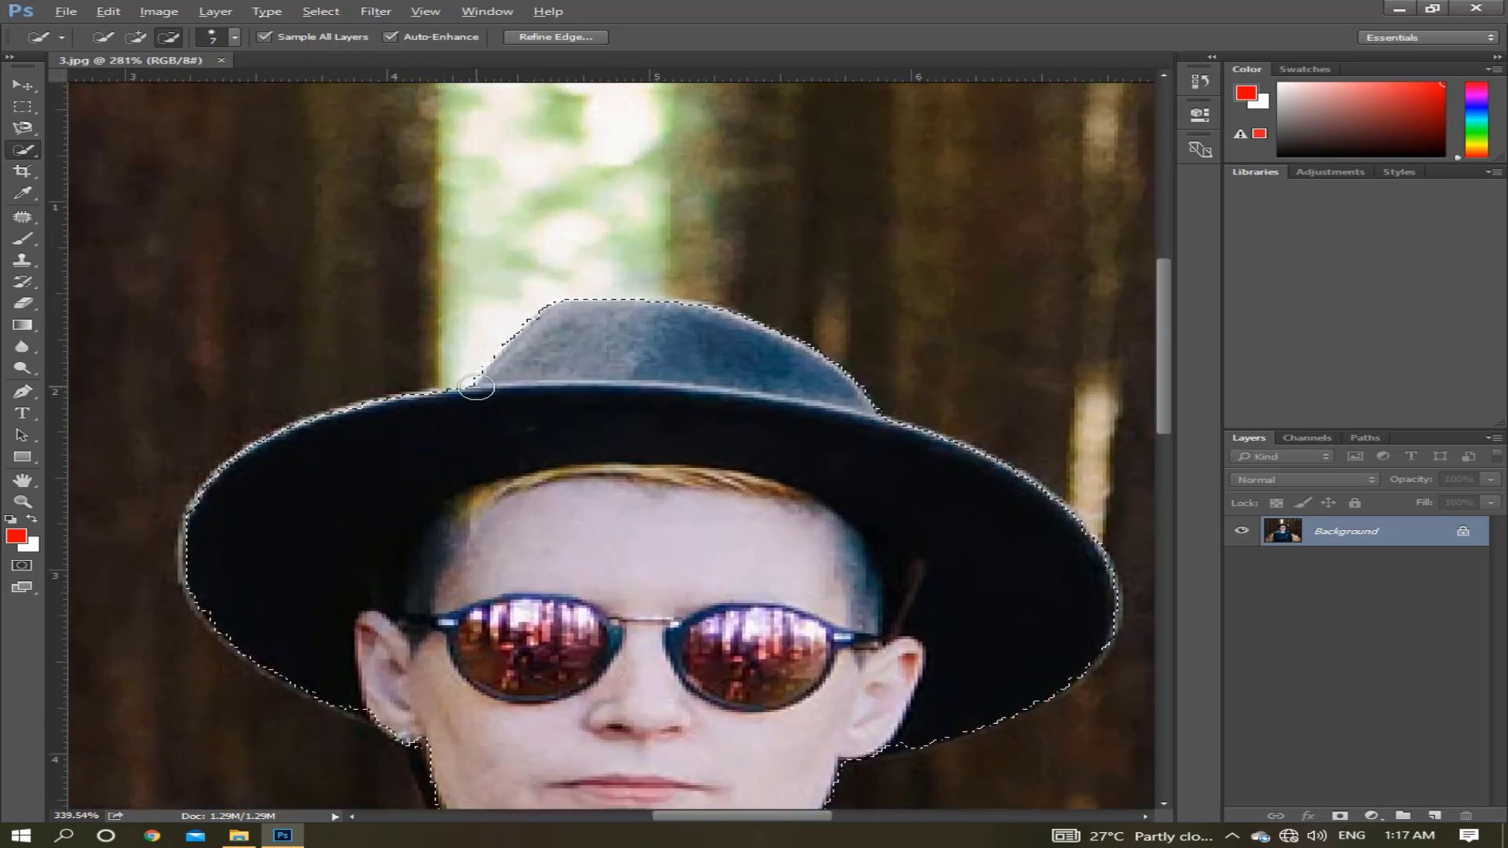
scroll(476, 387, "up", 2)
key("alt")
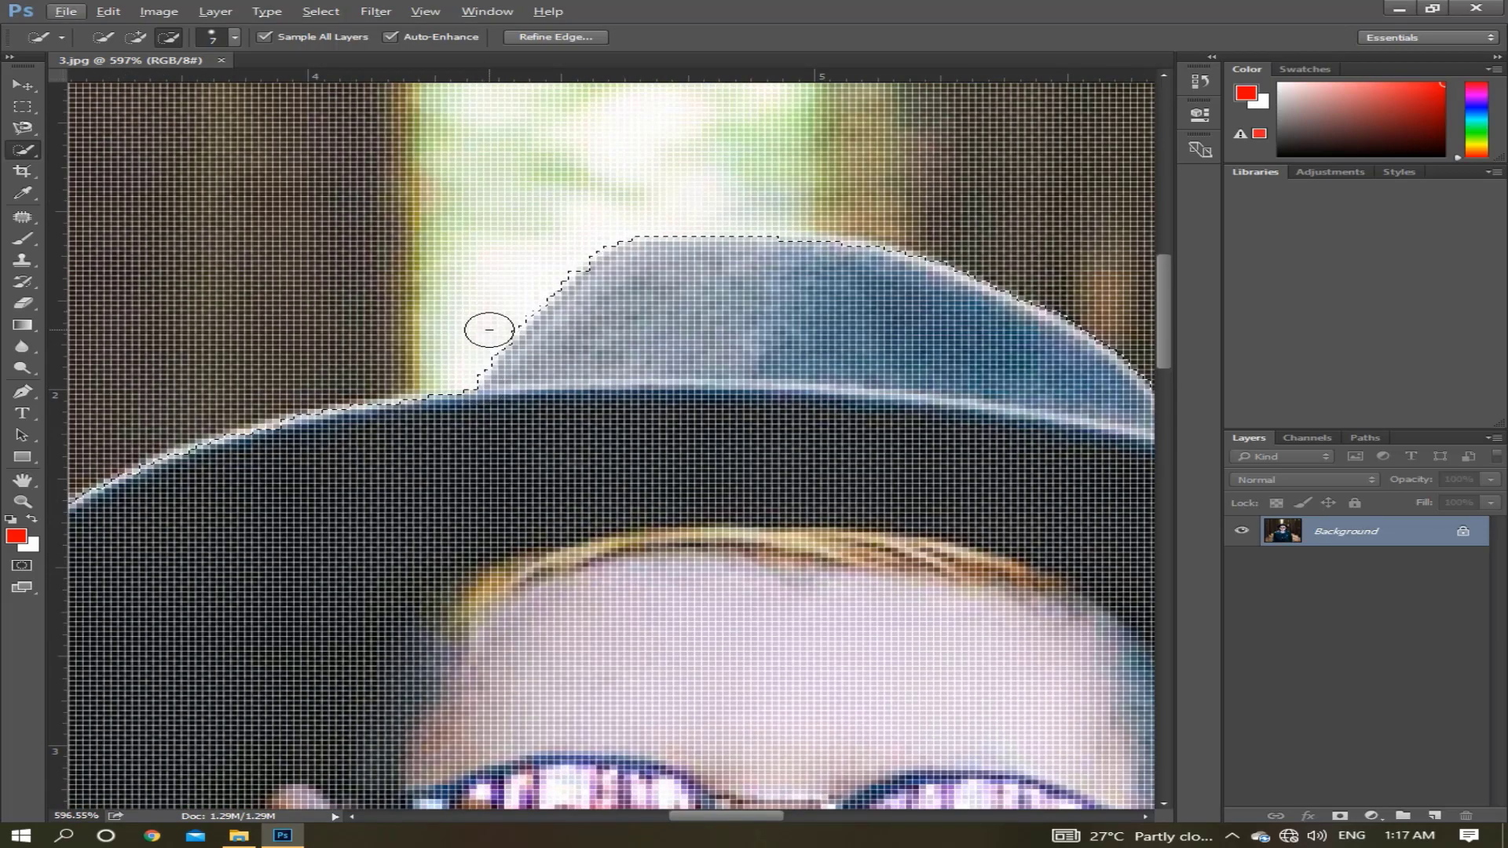
key("alt")
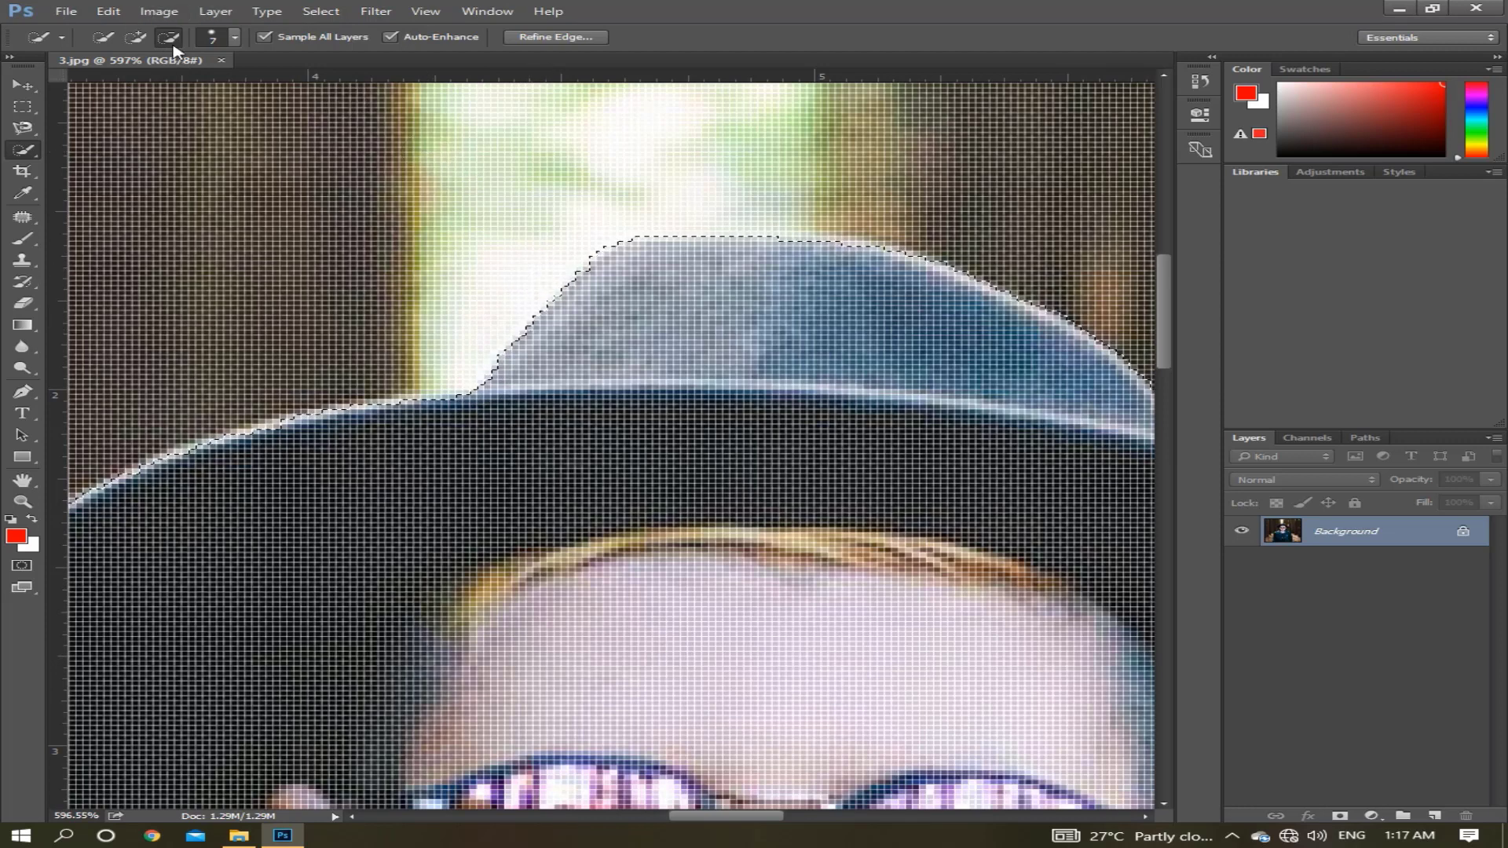
left_click(136, 37)
scroll(683, 230, "down", 8)
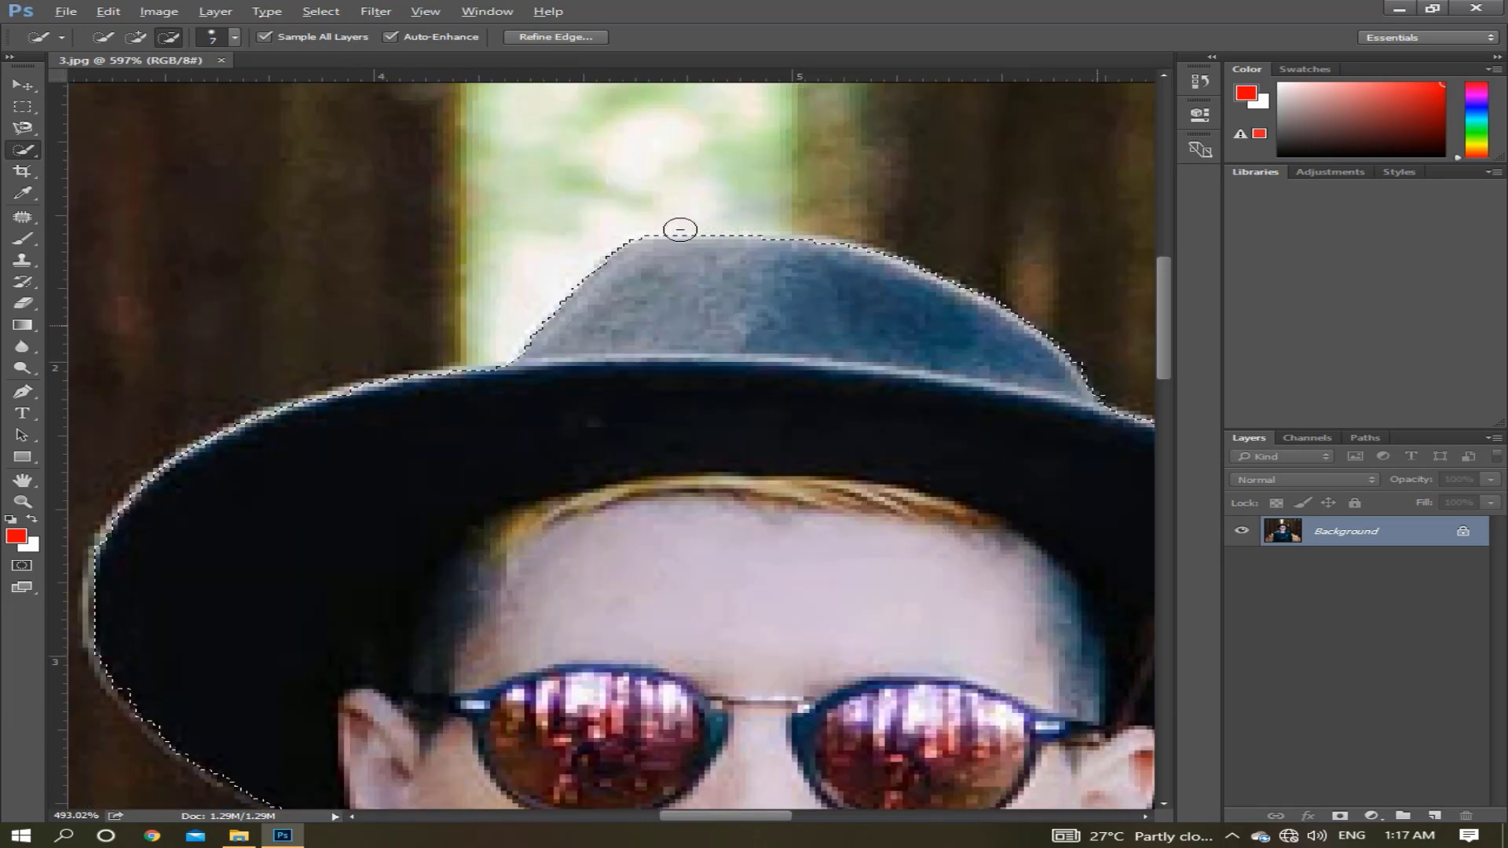
scroll(680, 230, "down", 4)
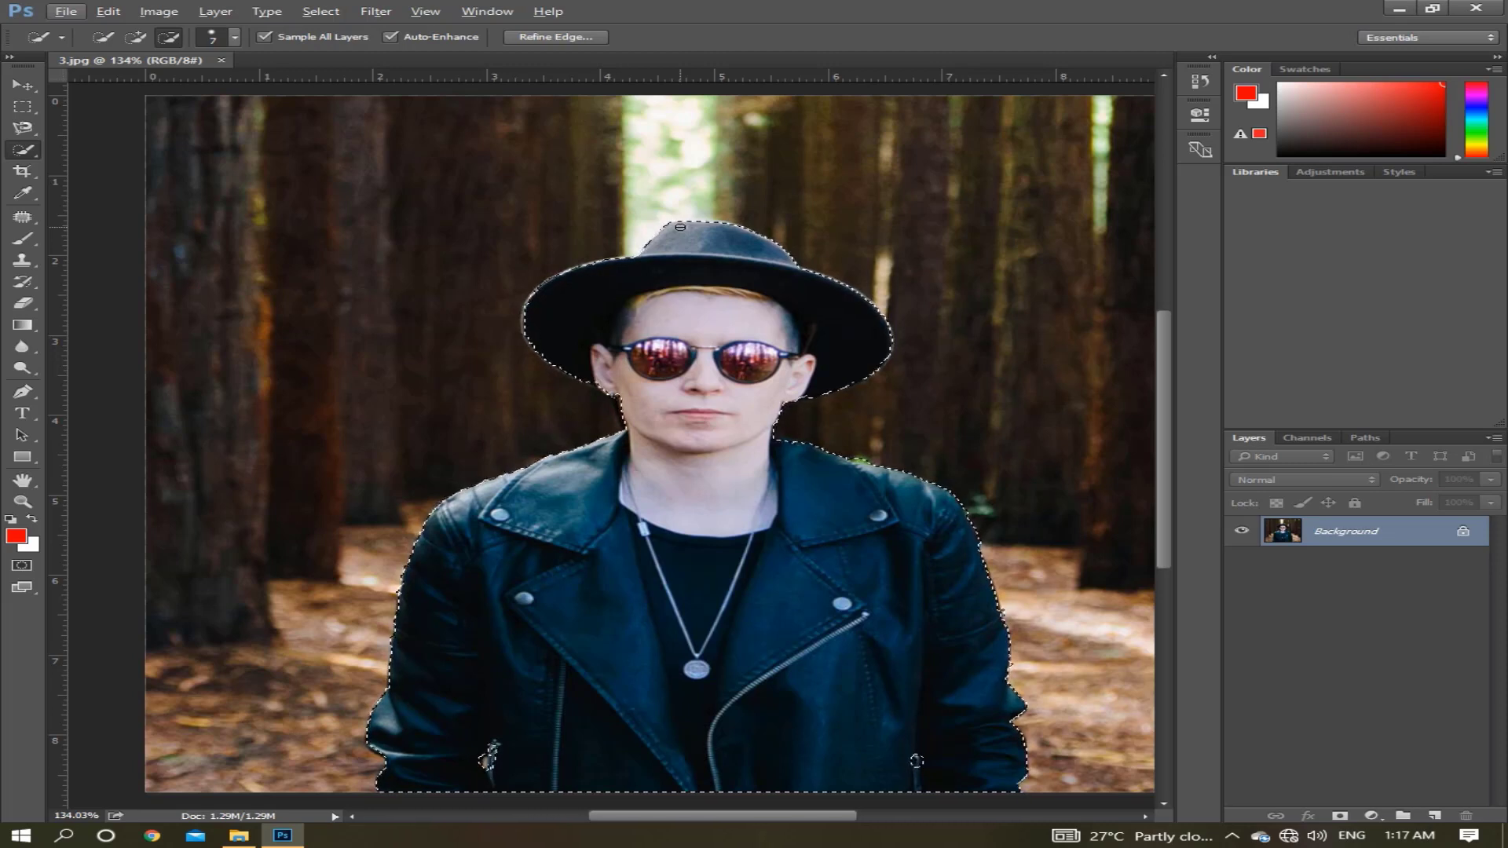
key("i")
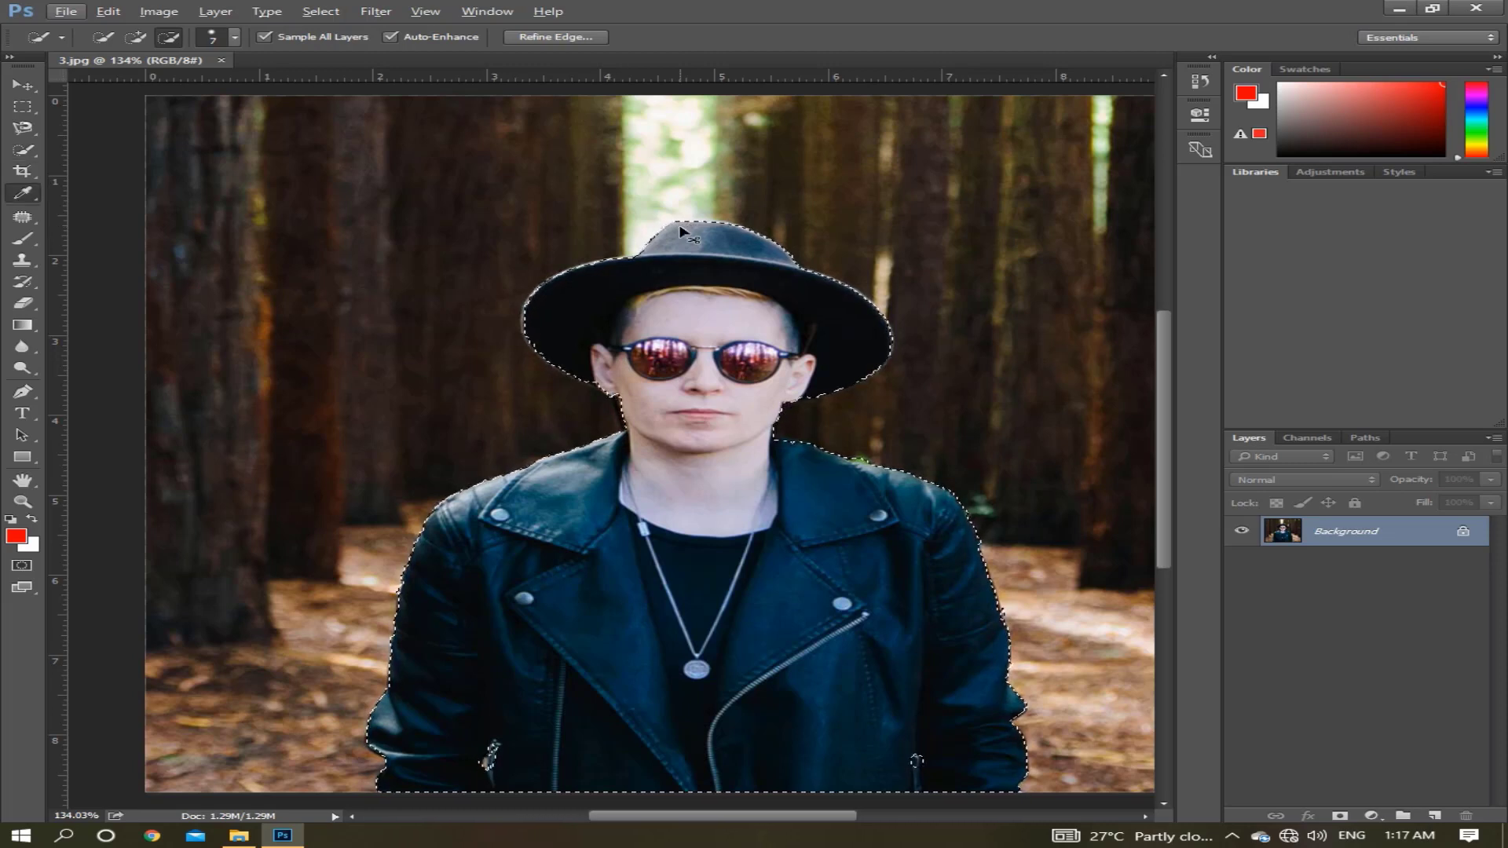
key("ctrl+k")
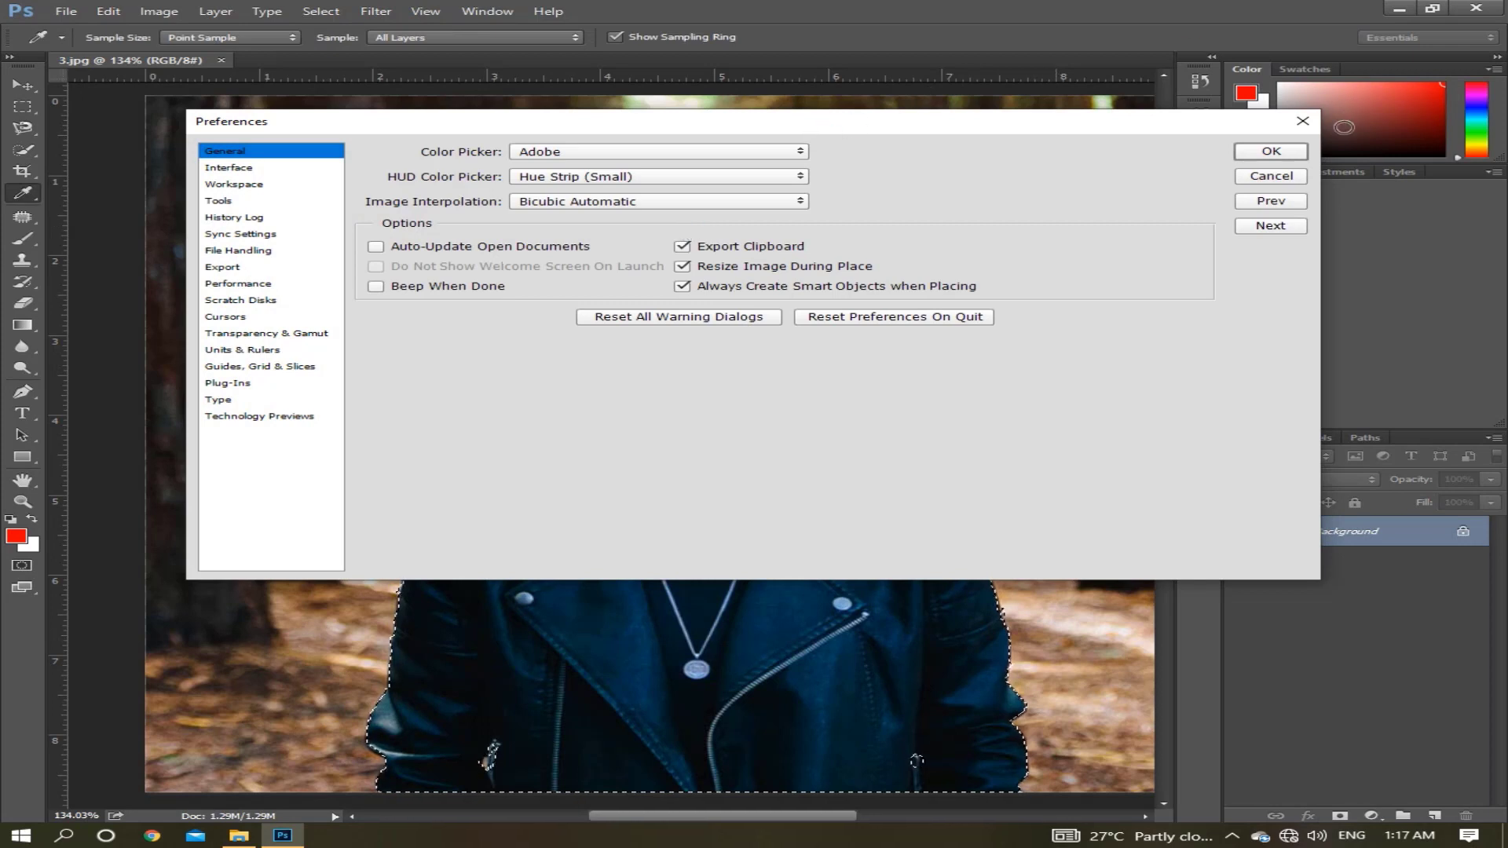
left_click(1302, 121)
key("w")
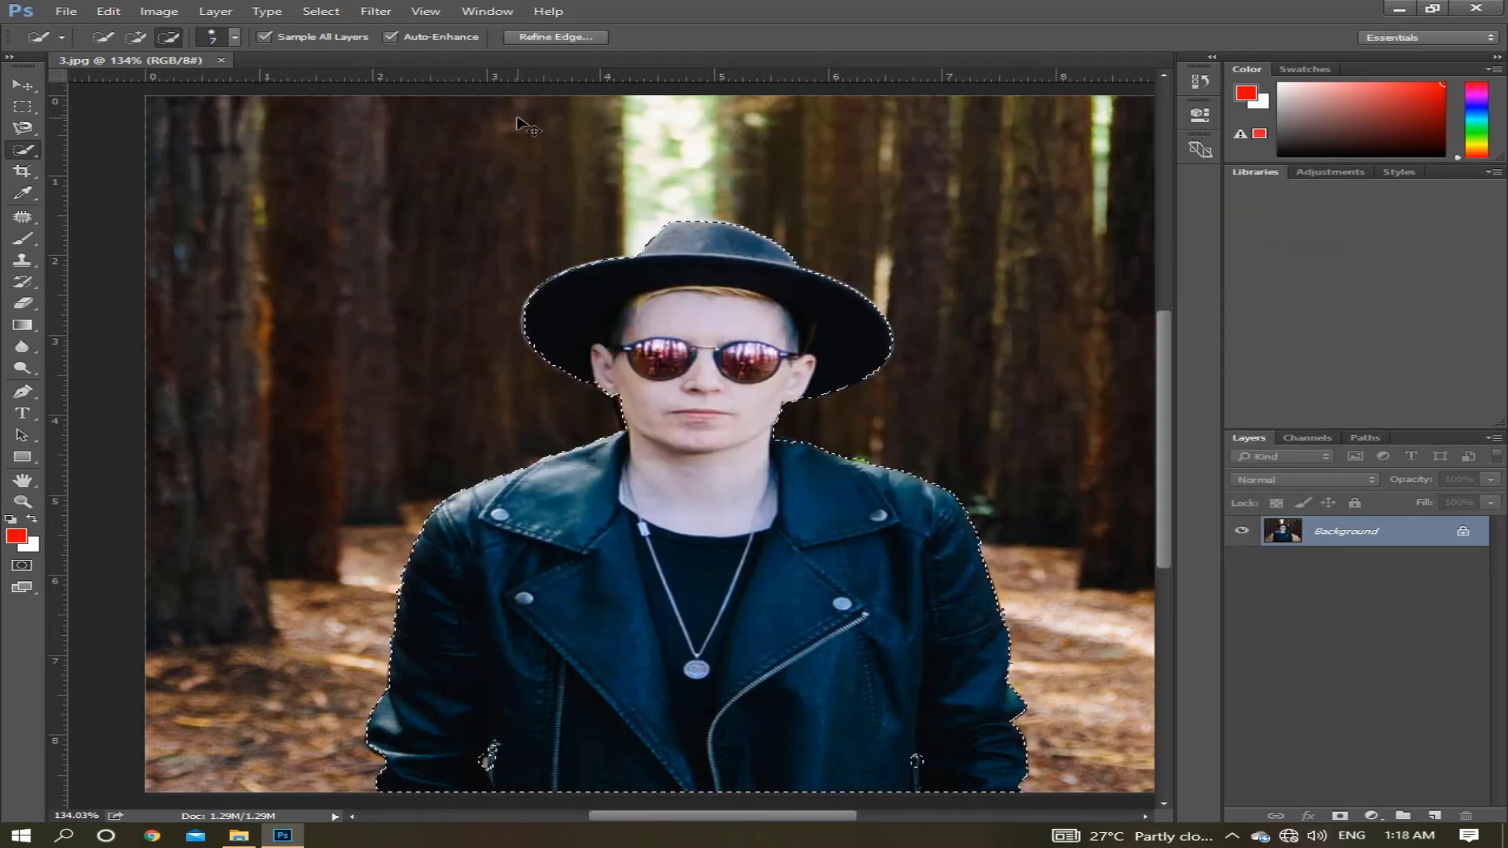
Copy the selected man onto a new layer and hide the Background layer.
key("ctrl+j")
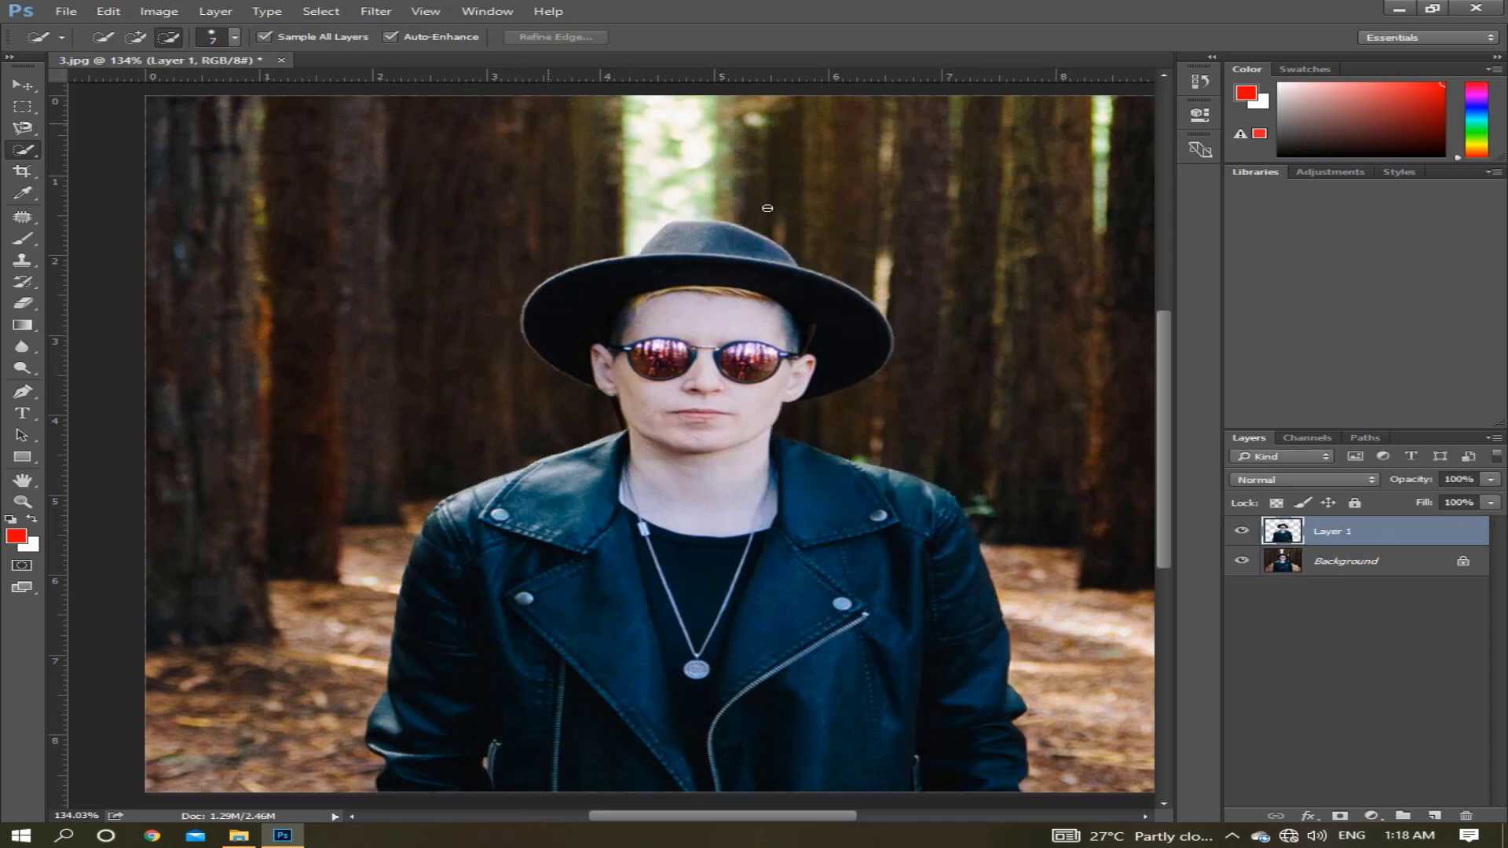
left_click(1242, 563)
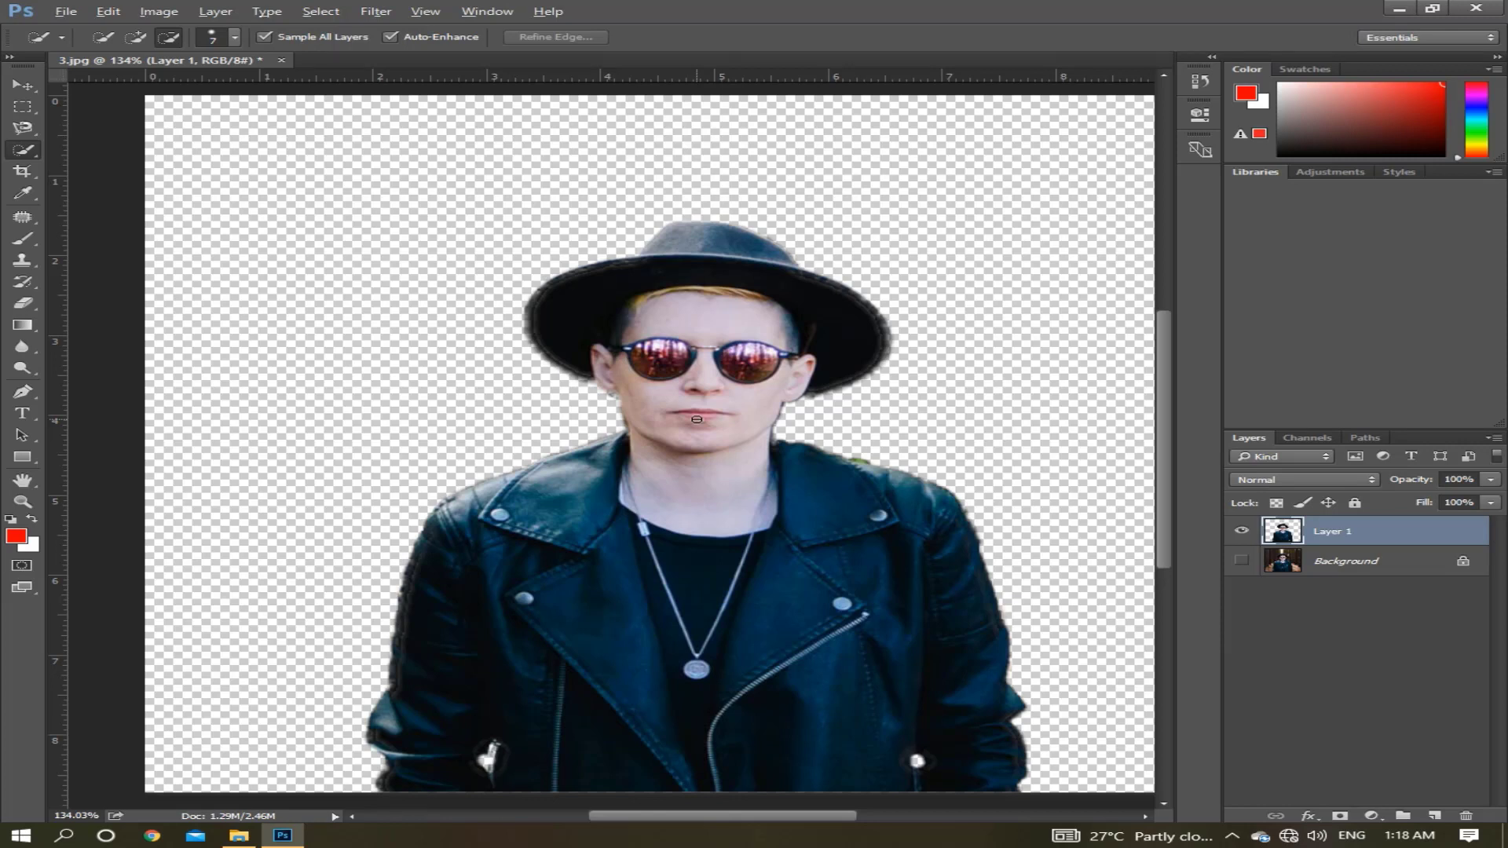
Erase the leftover green background patch along the jacket's shoulder on the cutout layer with the Eraser tool.
scroll(698, 418, "up", 8)
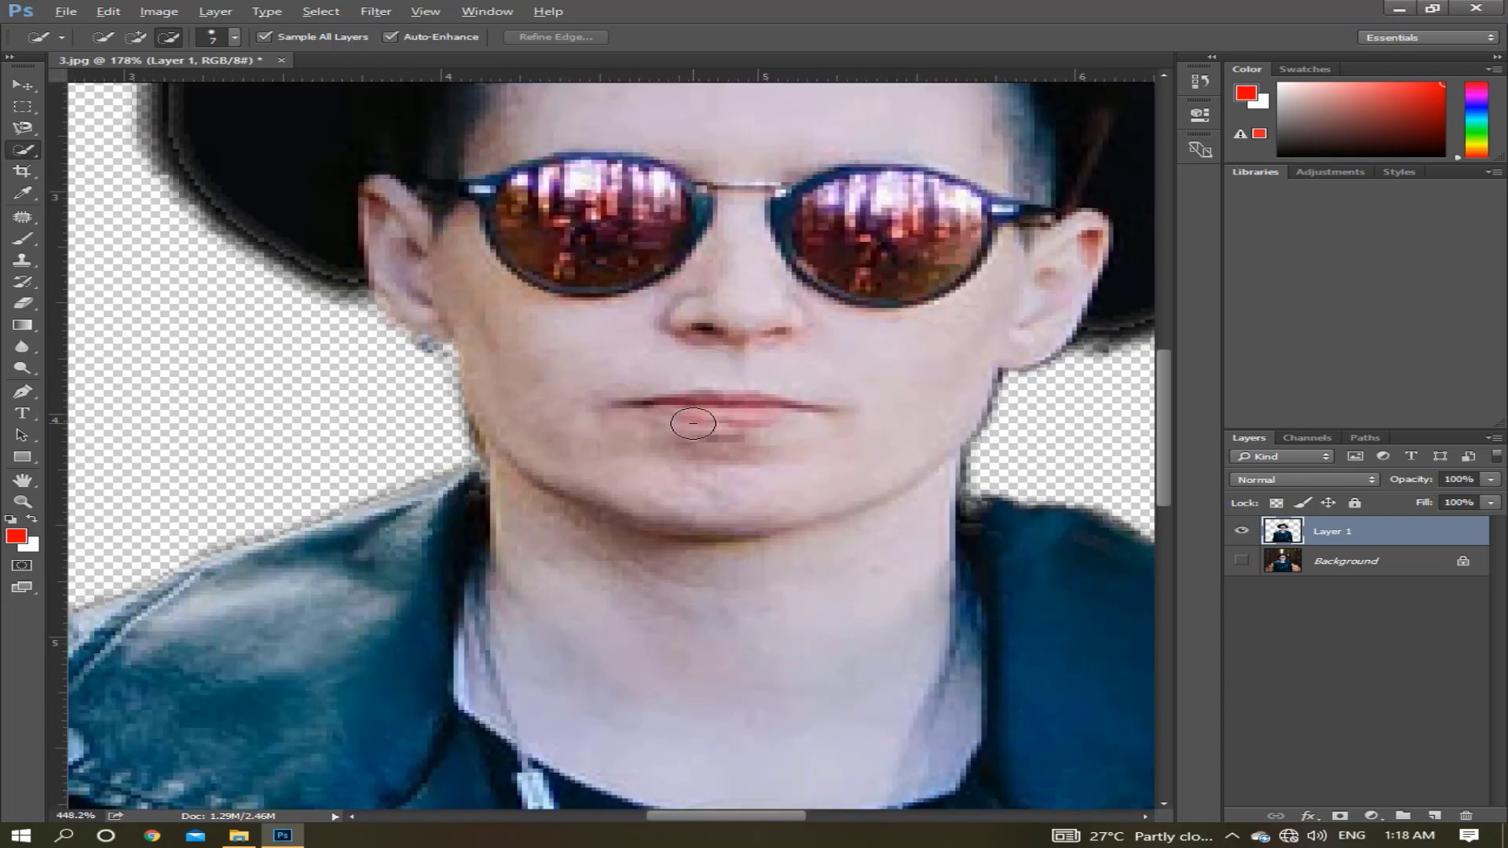
key("alt")
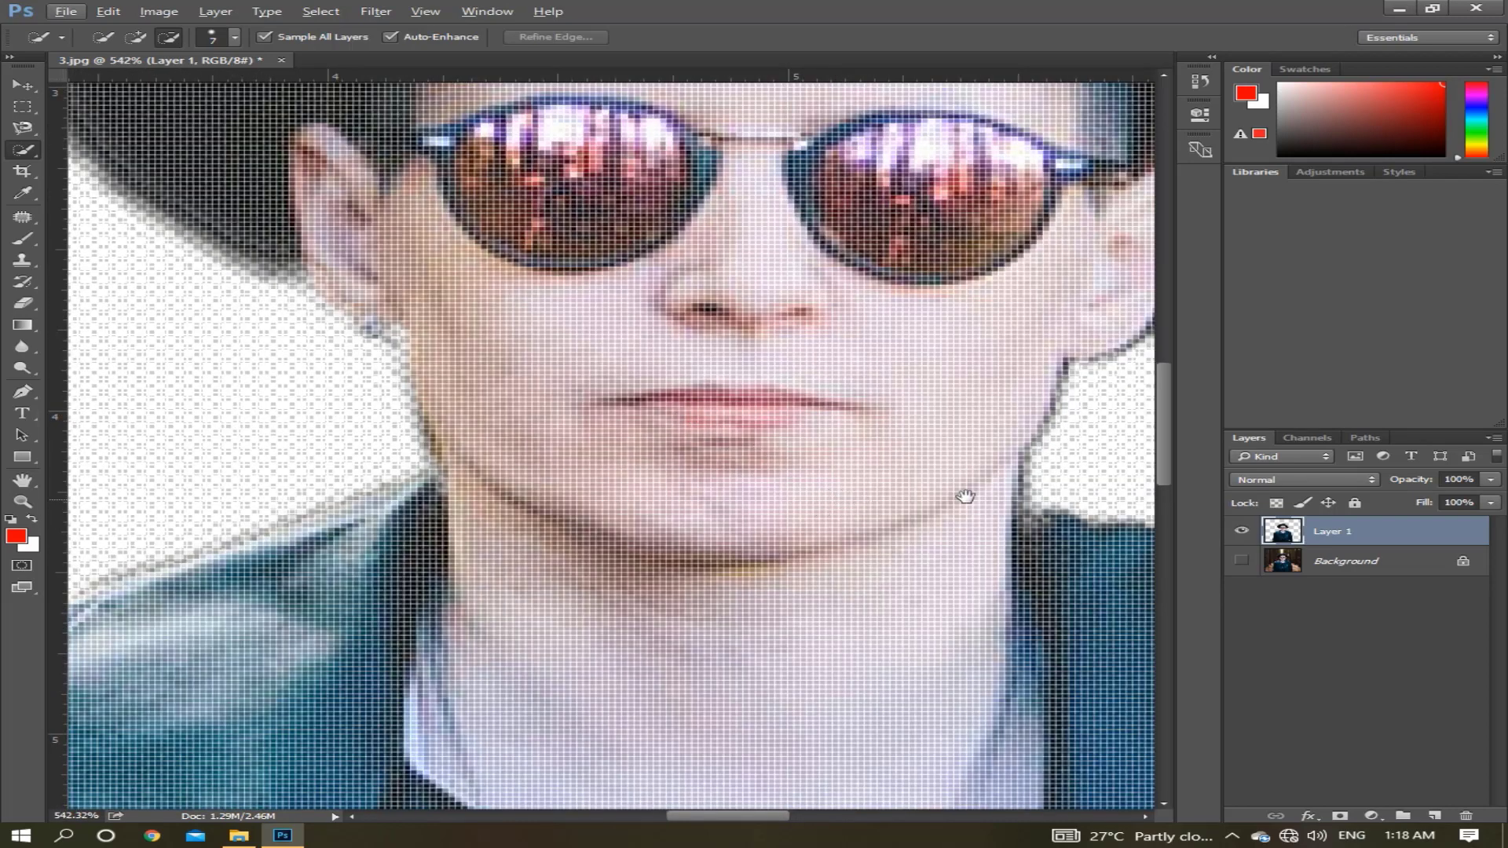
mouse_move(966, 496)
left_mouse_down()
mouse_move(718, 495)
mouse_move(879, 518)
mouse_move(792, 511)
mouse_move(495, 451)
mouse_move(741, 524)
mouse_move(696, 529)
left_mouse_up()
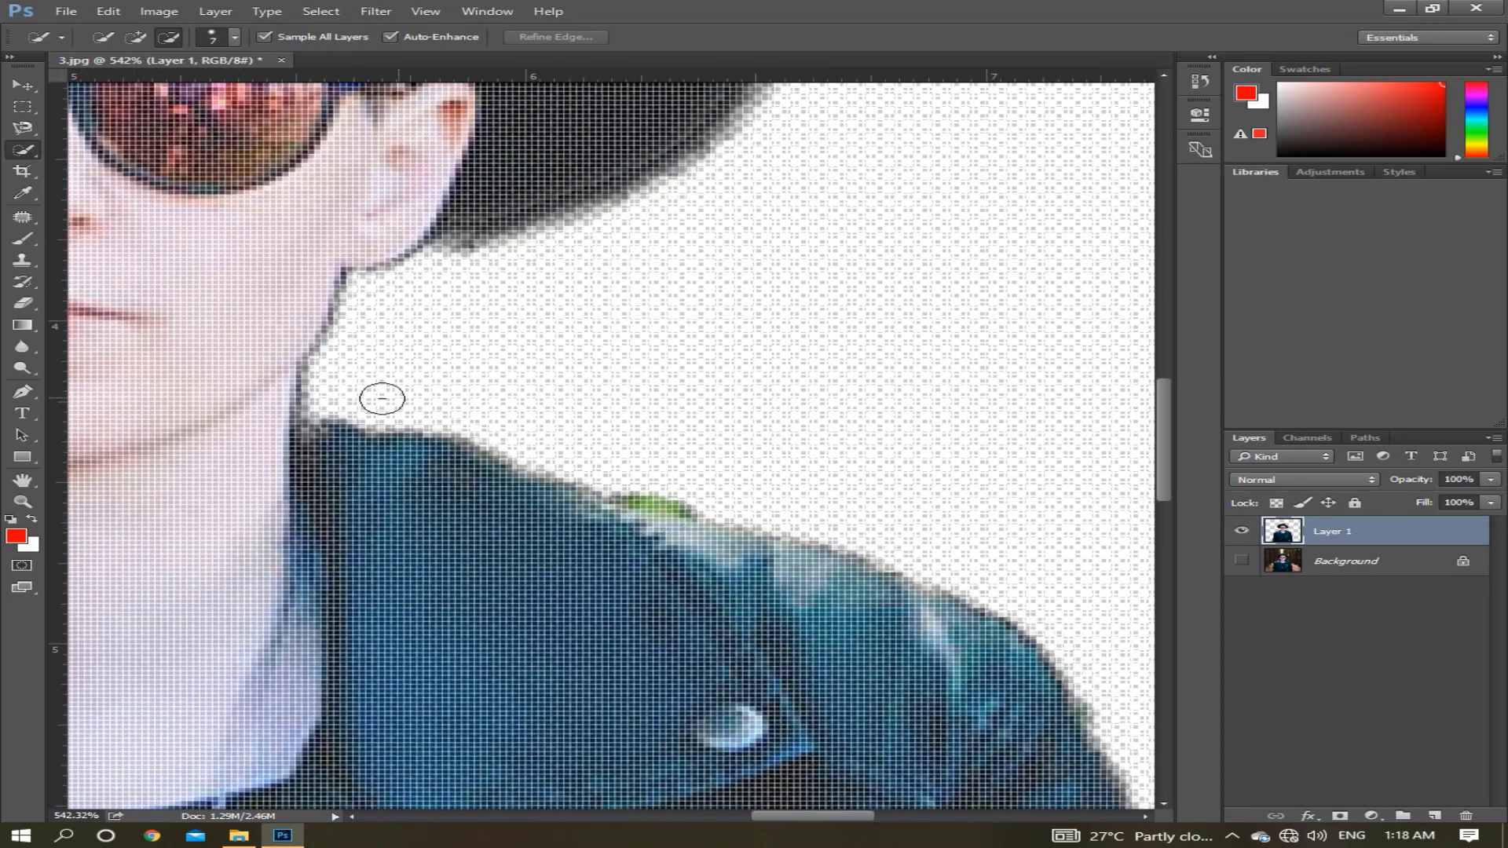
left_click(24, 304)
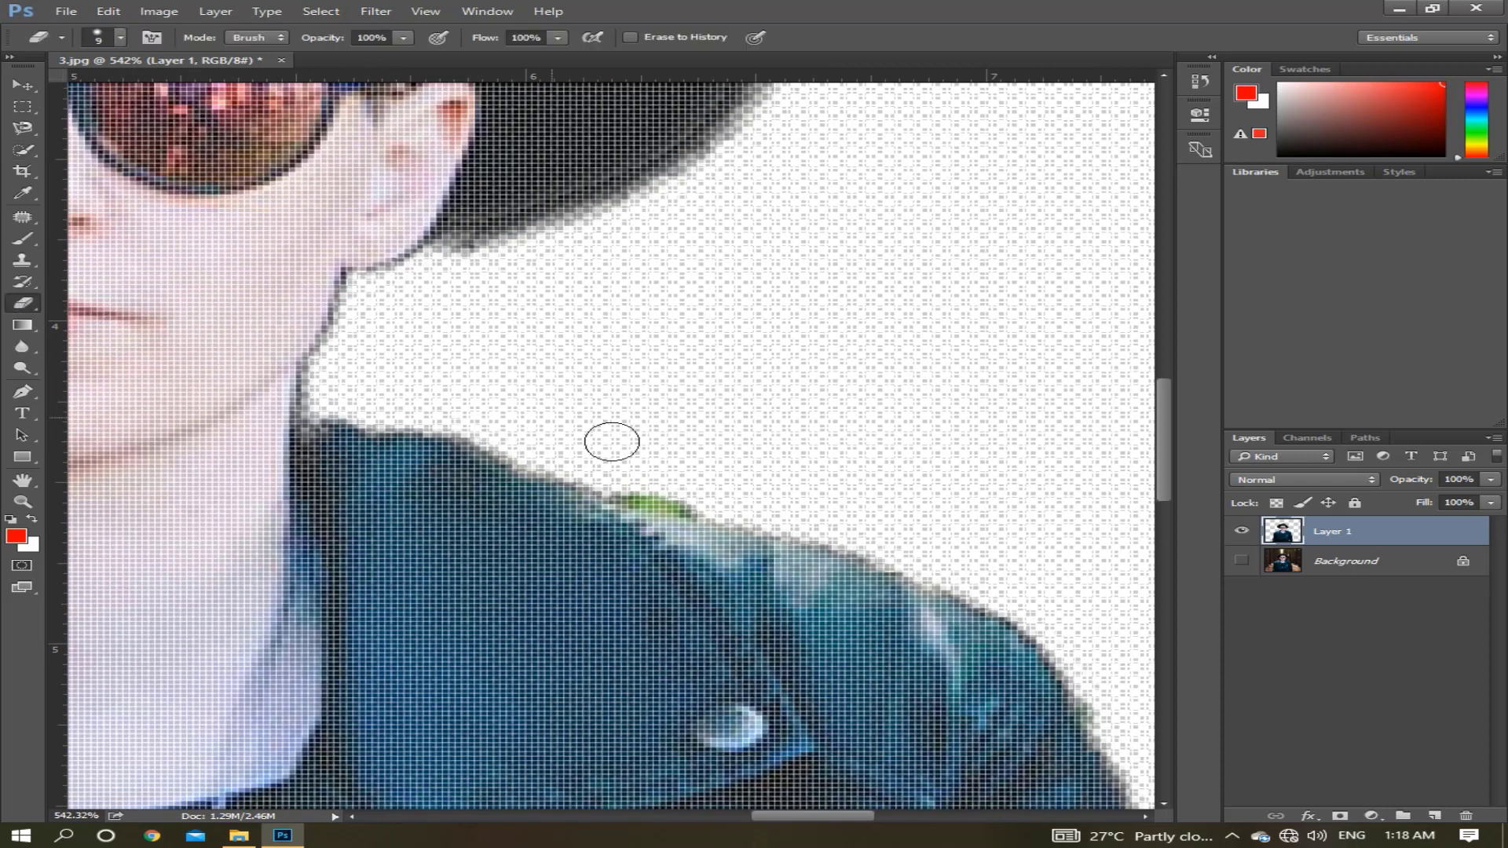
mouse_move(695, 488)
left_mouse_down()
mouse_move(646, 484)
mouse_move(704, 497)
mouse_move(636, 481)
mouse_move(717, 495)
mouse_move(629, 482)
mouse_move(686, 489)
mouse_move(639, 482)
mouse_move(666, 460)
left_mouse_up()
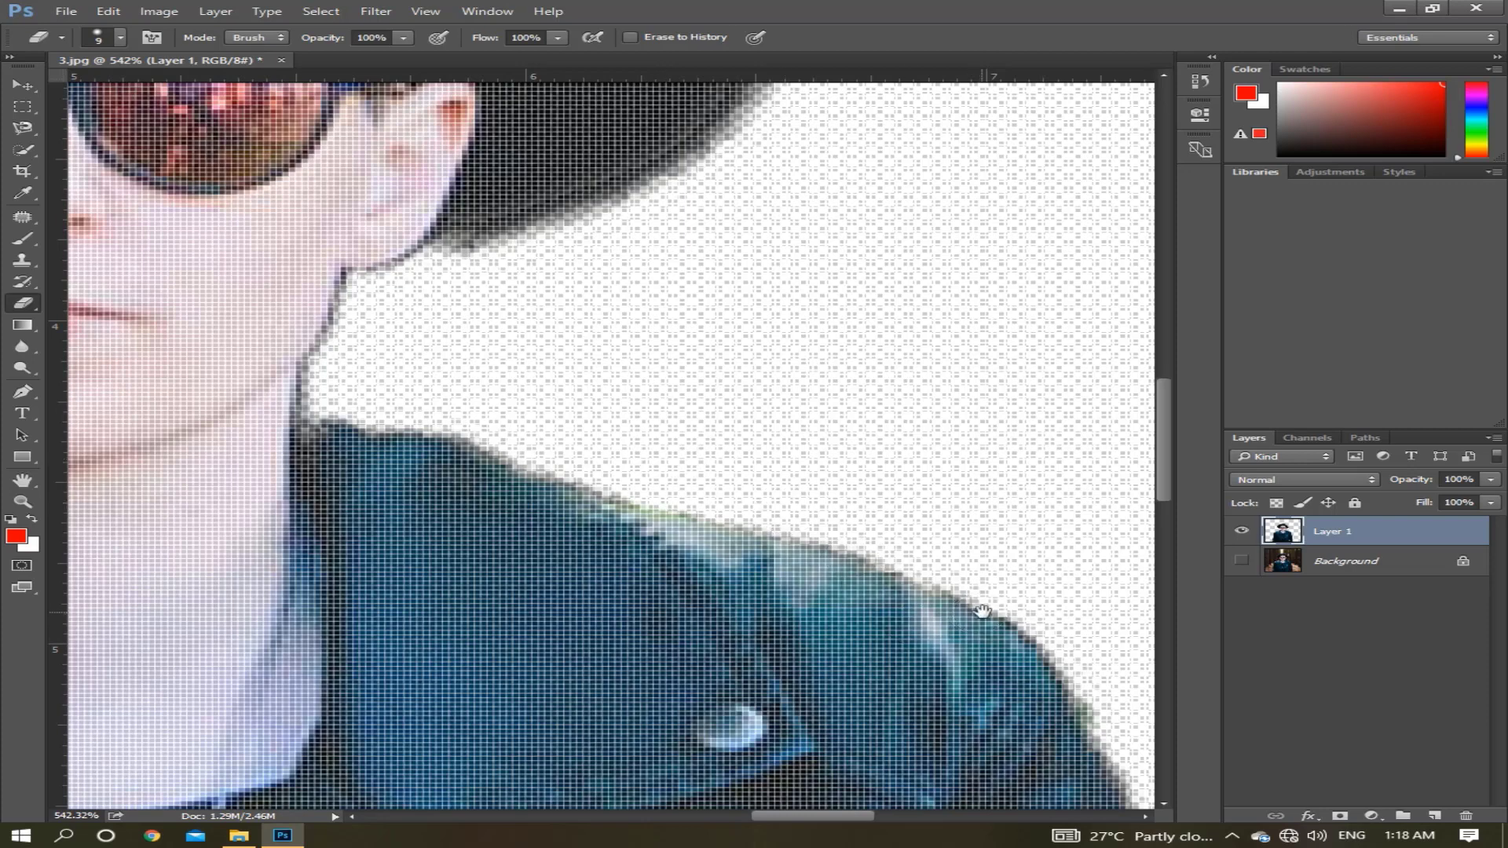
Erase the earring and leftover pixels below the man's ear on the side opposite the cleaned shoulder.
left_click_drag(982, 611, 580, 421)
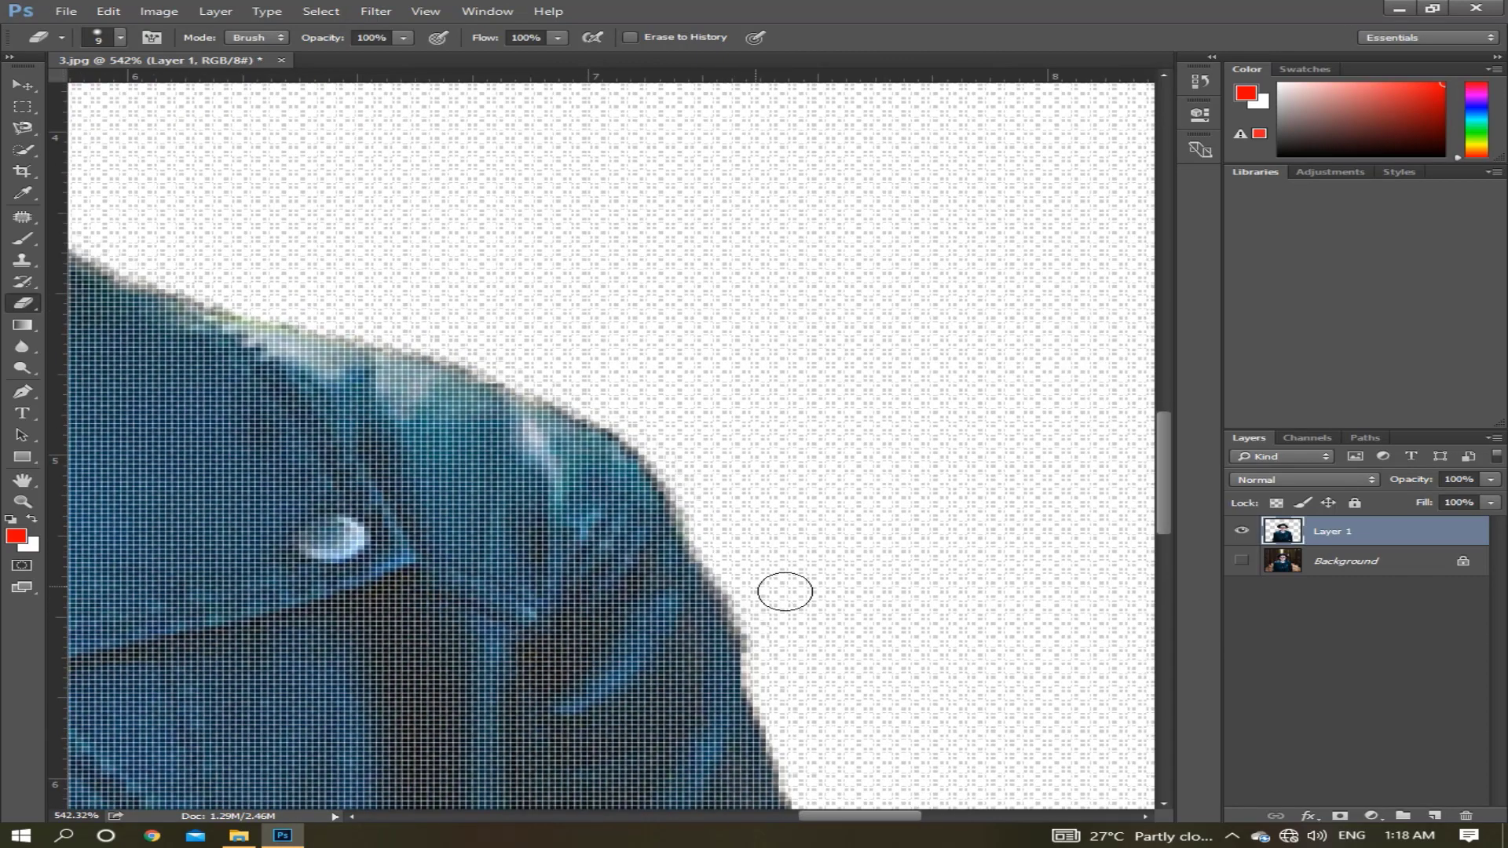
left_click_drag(751, 513, 664, 282)
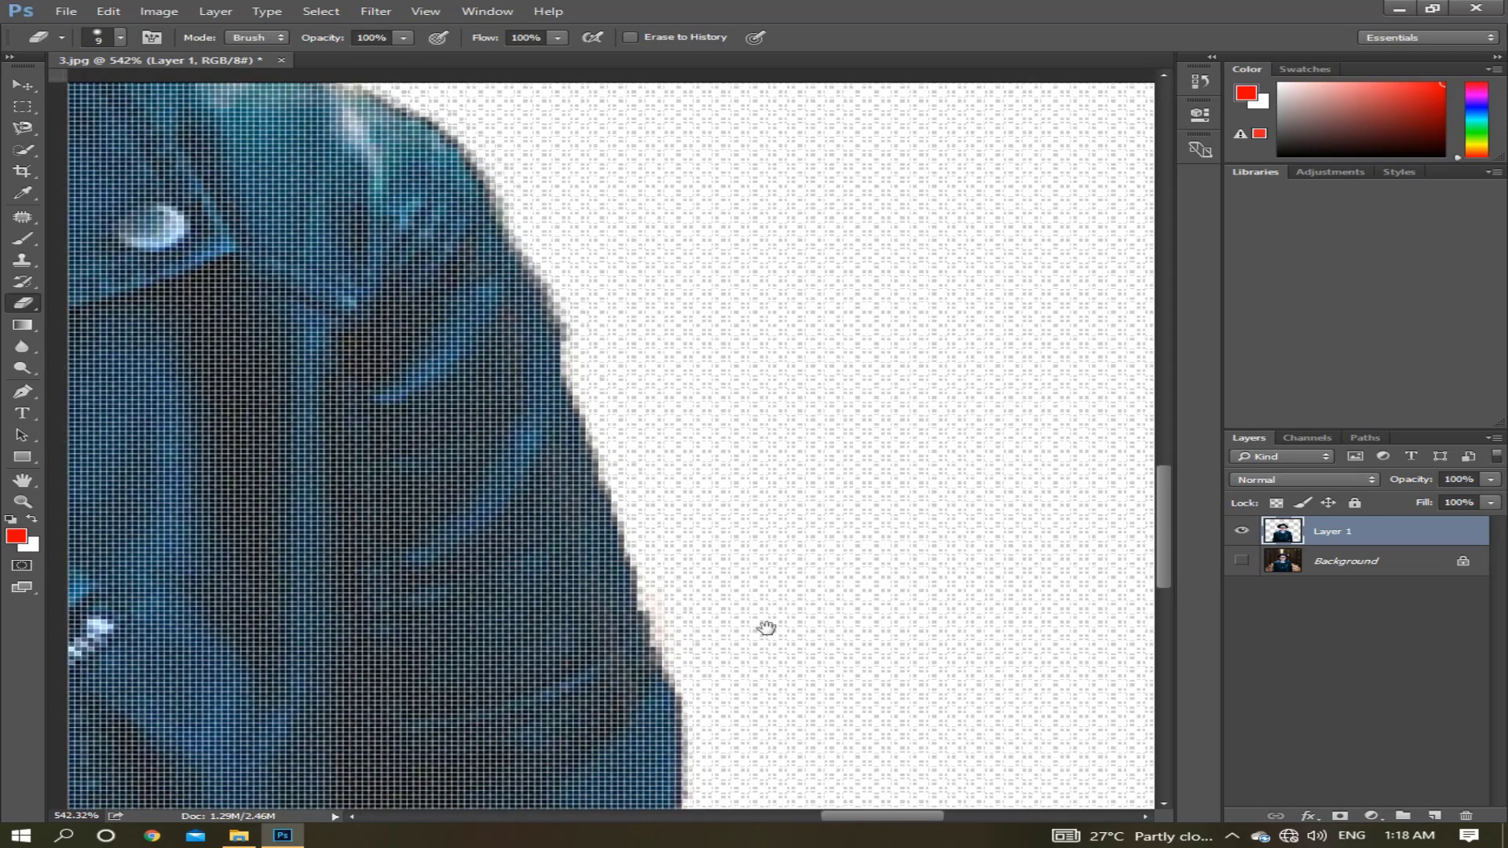
left_click_drag(750, 578, 732, 503)
left_click_drag(690, 696, 697, 464)
left_click_drag(929, 460, 377, 454)
left_click_drag(1073, 471, 511, 440)
mouse_move(590, 581)
left_mouse_down()
mouse_move(690, 676)
mouse_move(215, 101)
mouse_move(383, 434)
mouse_move(486, 298)
mouse_move(482, 623)
mouse_move(528, 622)
mouse_move(418, 717)
mouse_move(485, 676)
mouse_move(398, 686)
mouse_move(415, 649)
mouse_move(292, 689)
left_mouse_up()
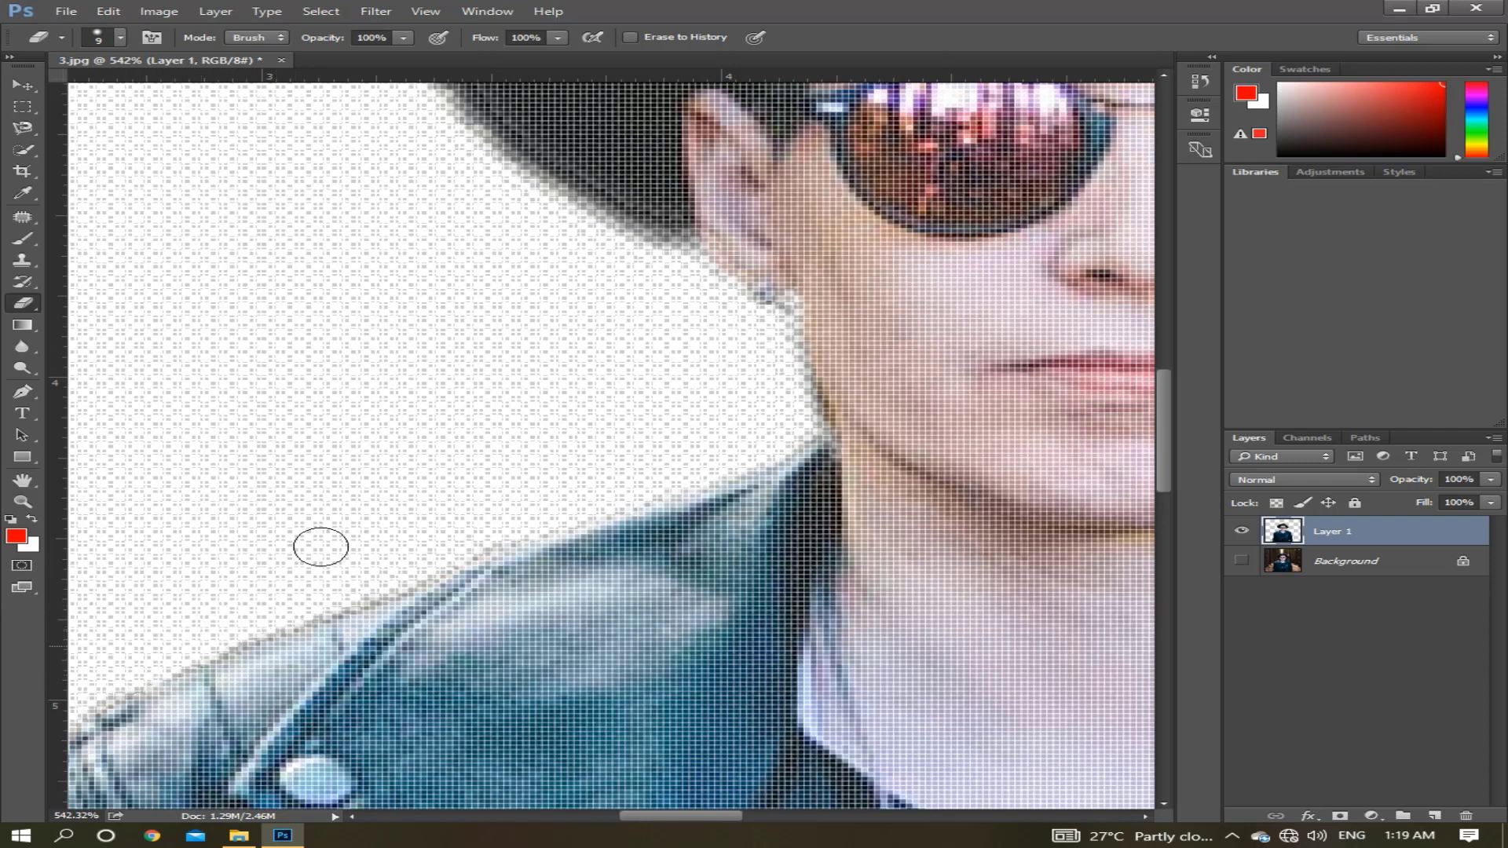
mouse_move(766, 314)
left_mouse_down()
mouse_move(764, 382)
mouse_move(801, 422)
mouse_move(774, 398)
left_mouse_up()
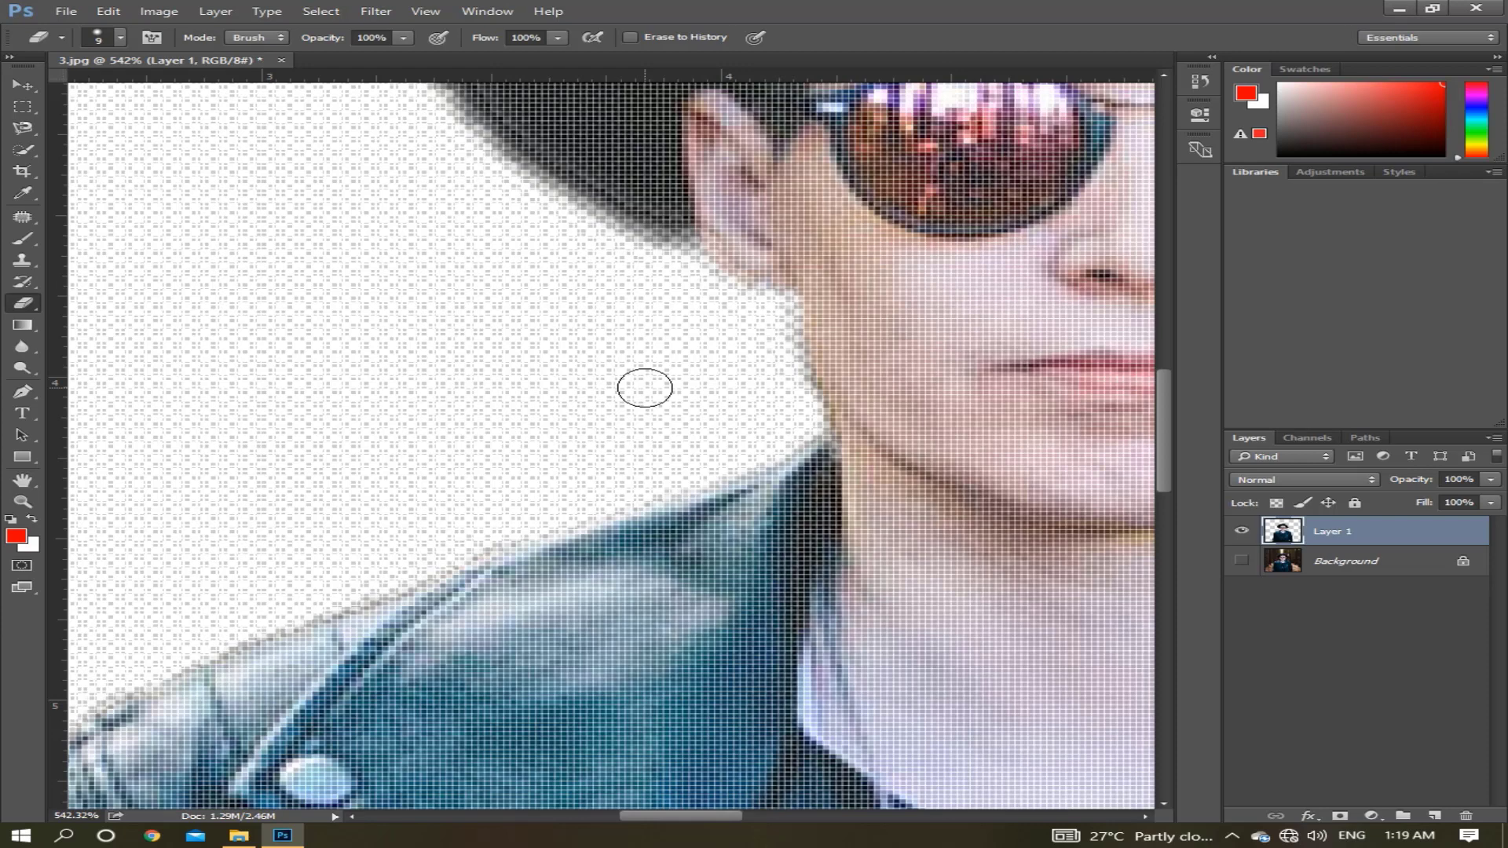
Check the cutout's edge around the hat and erase the dark fringe along the jaw and neck below the other ear.
key("space")
left_click_drag(598, 297, 731, 626)
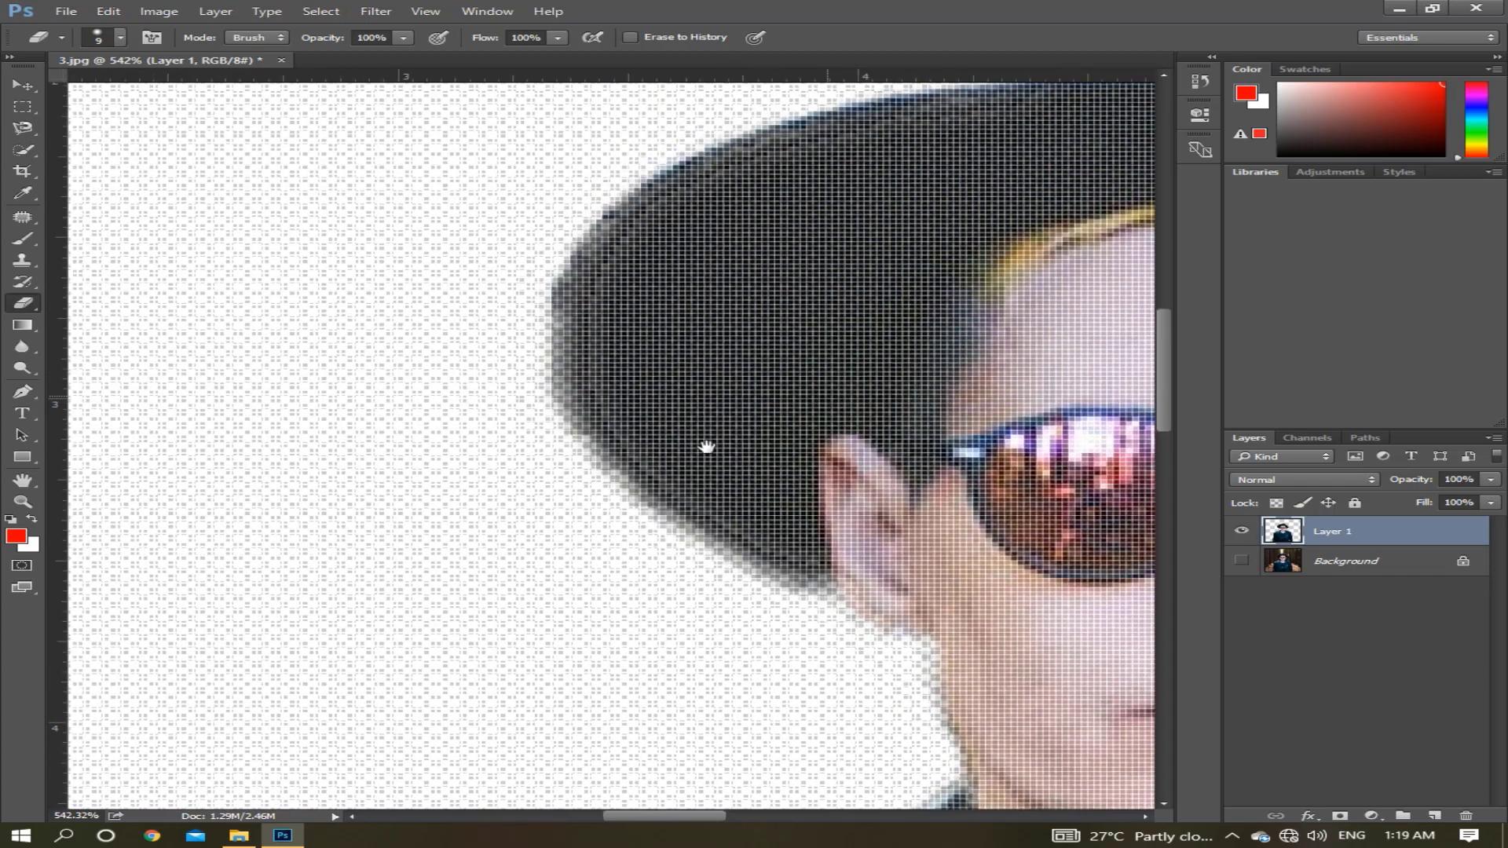
left_click_drag(817, 403, 464, 576)
left_click_drag(974, 381, 631, 436)
left_click_drag(1048, 471, 784, 479)
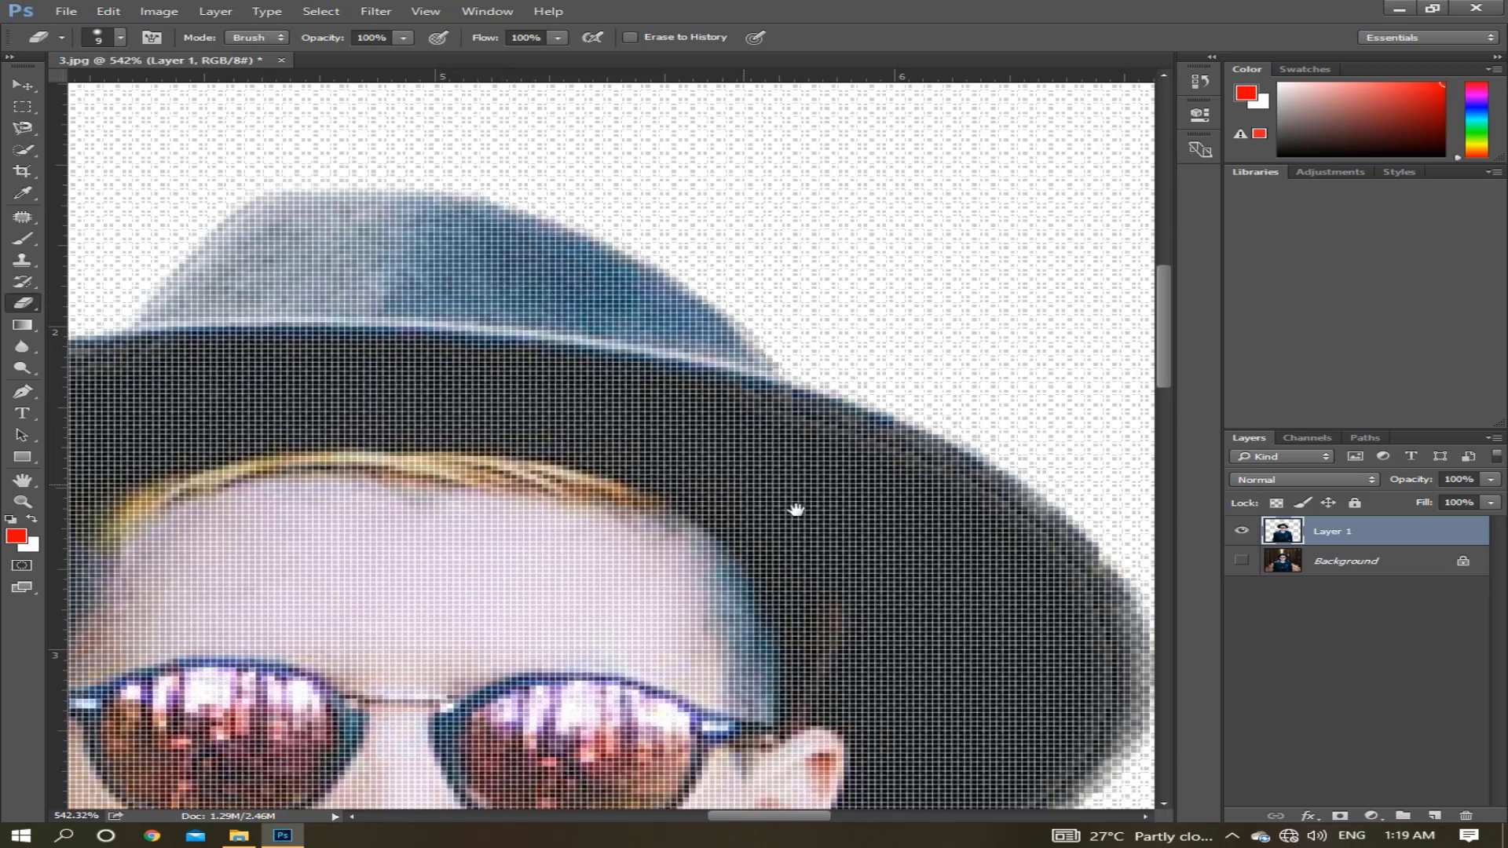
mouse_move(713, 477)
left_mouse_down()
mouse_move(451, 323)
mouse_move(464, 308)
mouse_move(445, 293)
left_mouse_up()
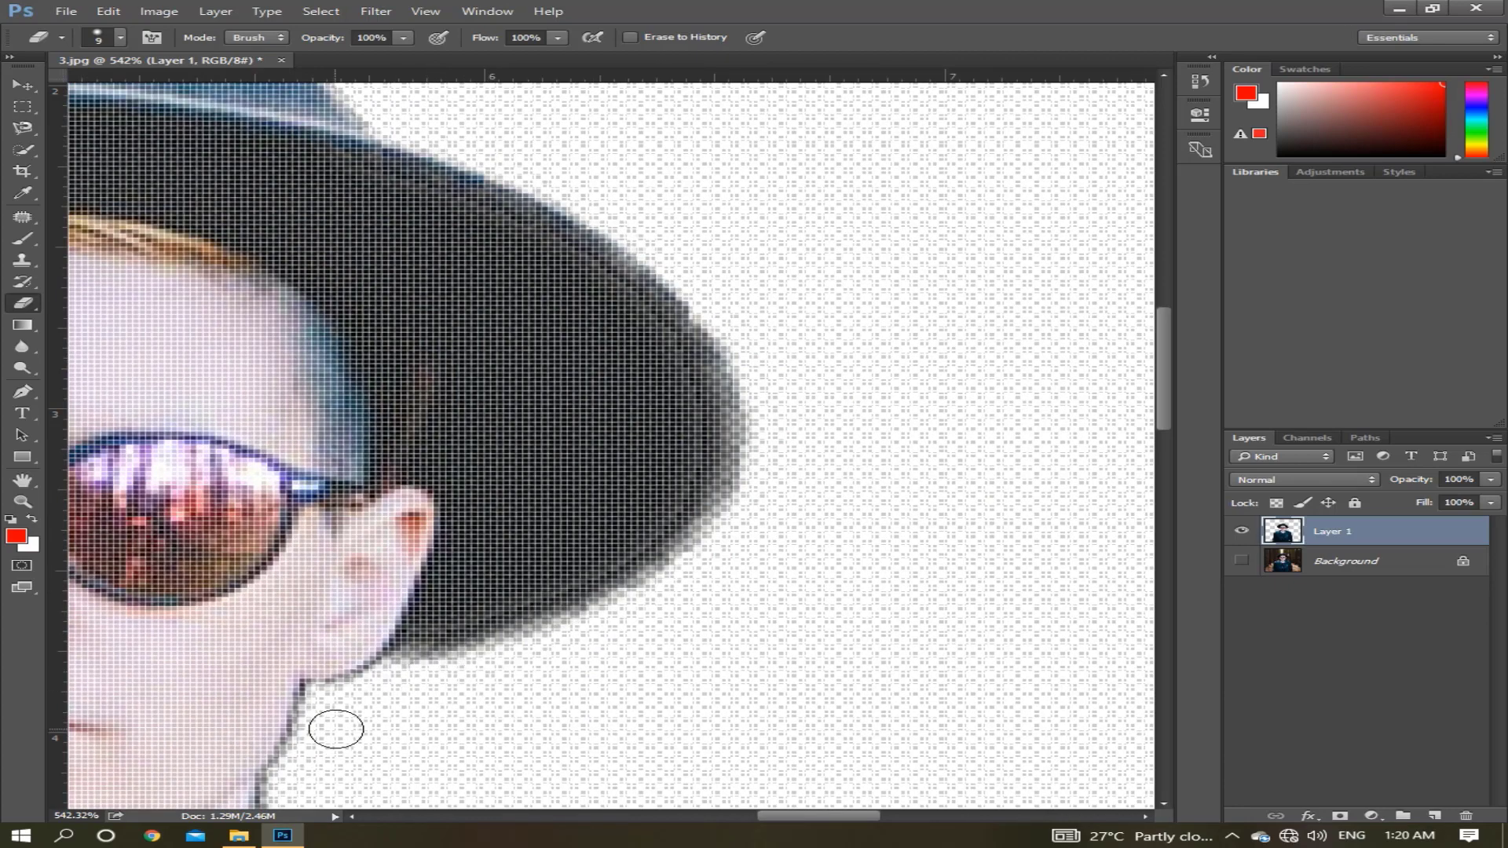
left_click_drag(335, 762, 368, 645)
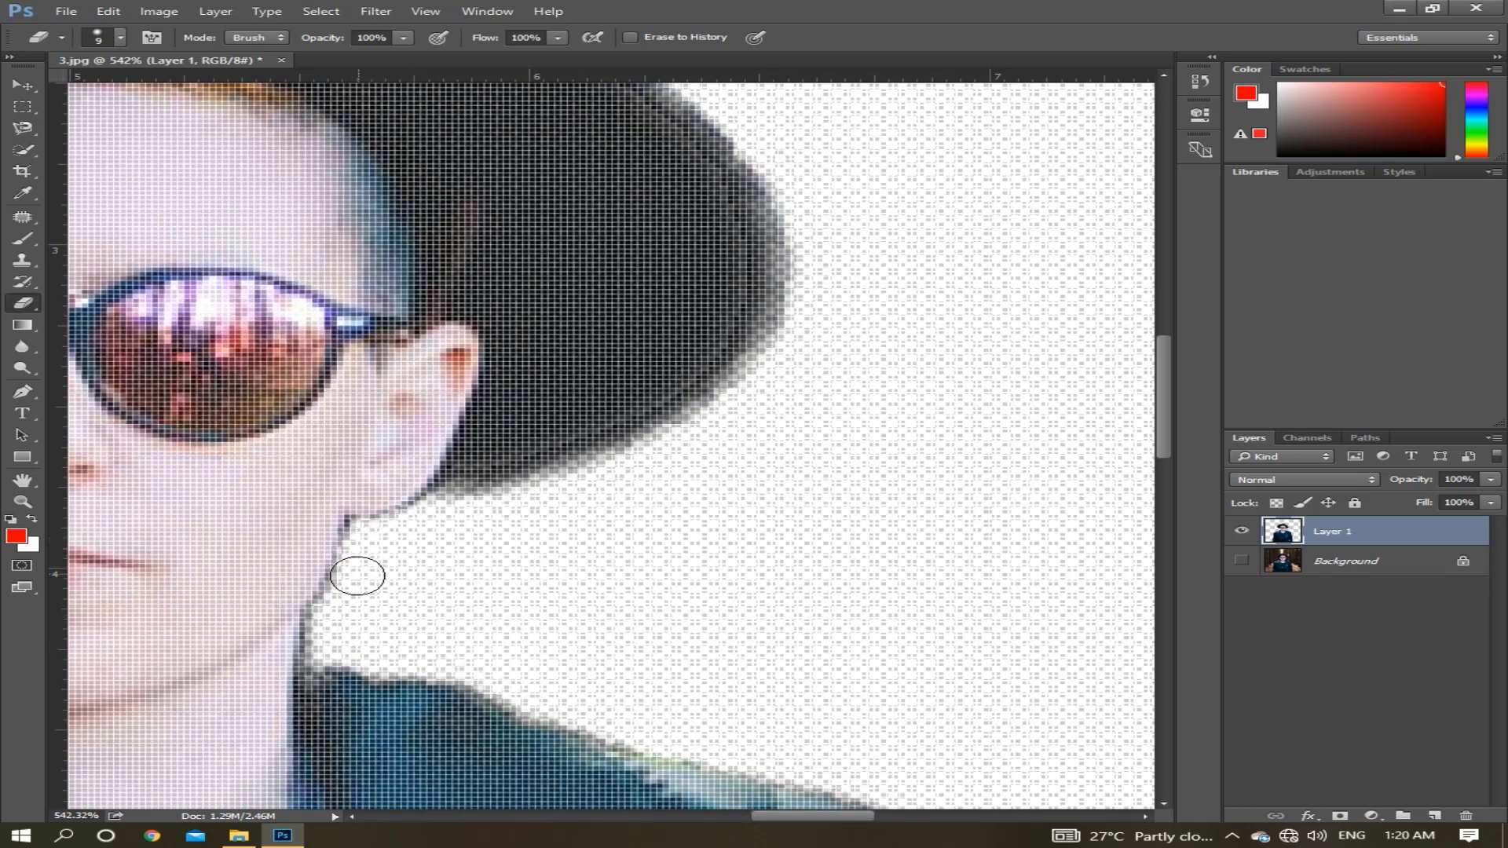
mouse_move(335, 623)
left_mouse_down()
mouse_move(326, 658)
mouse_move(352, 623)
mouse_move(332, 614)
mouse_move(365, 534)
mouse_move(377, 564)
mouse_move(360, 536)
left_mouse_up()
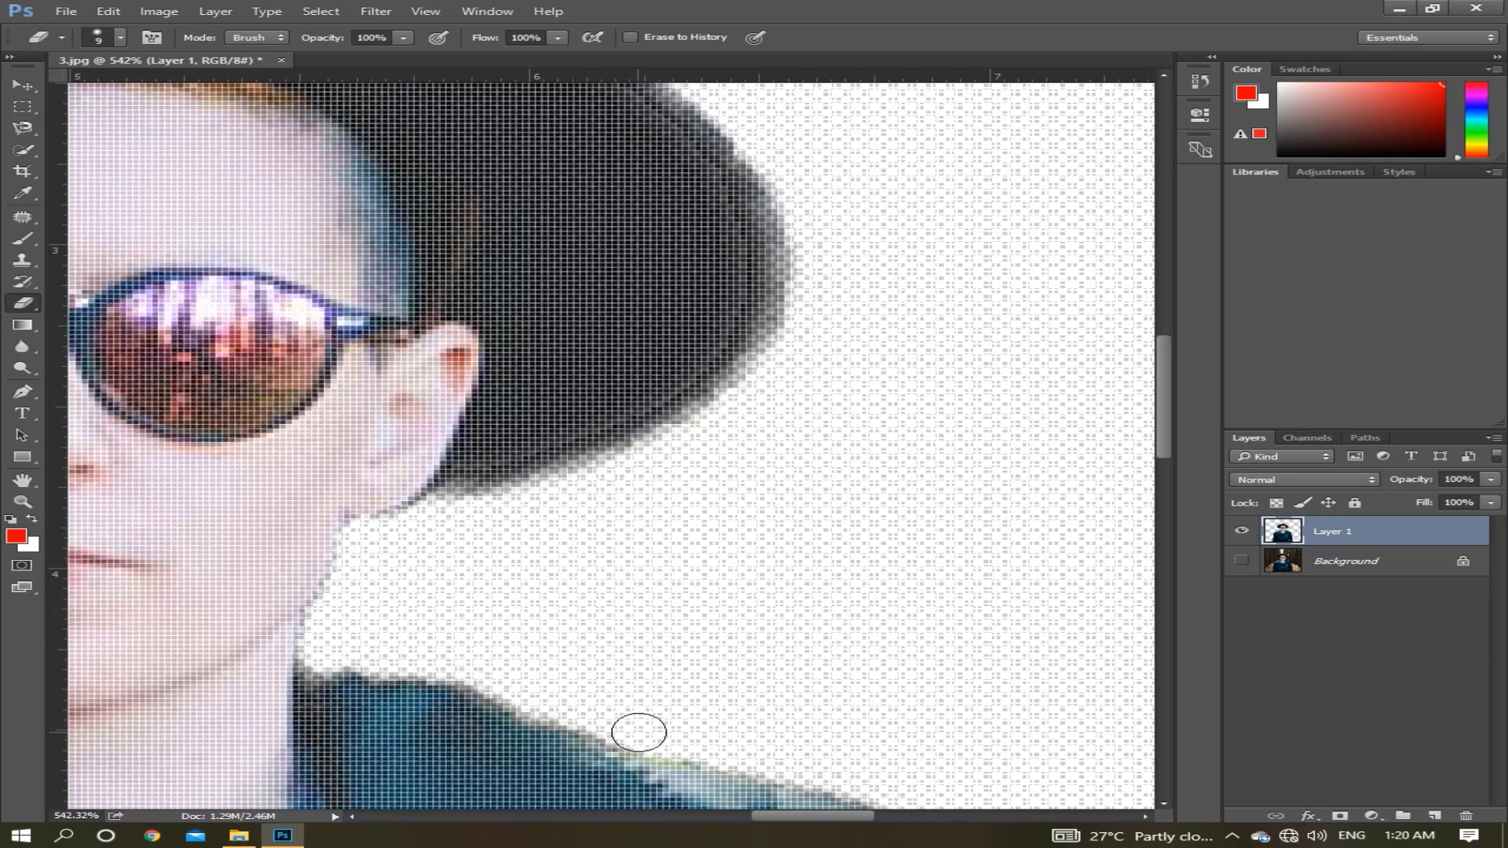
key("space")
left_click_drag(744, 719, 627, 580)
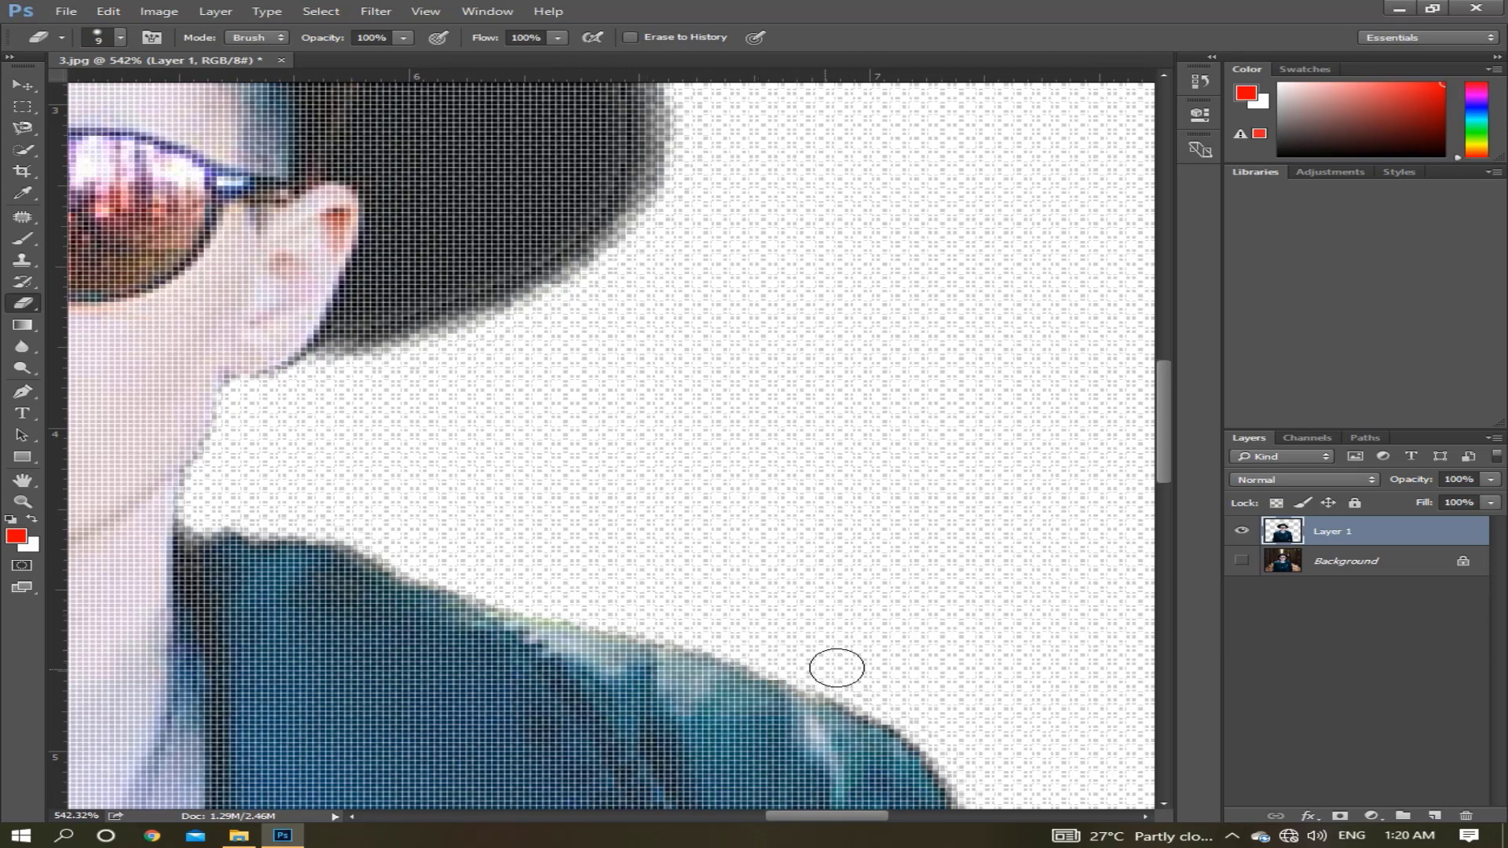
Add a new layer filled with the red foreground color and place it beneath the man's cutout layer.
left_click(1435, 816)
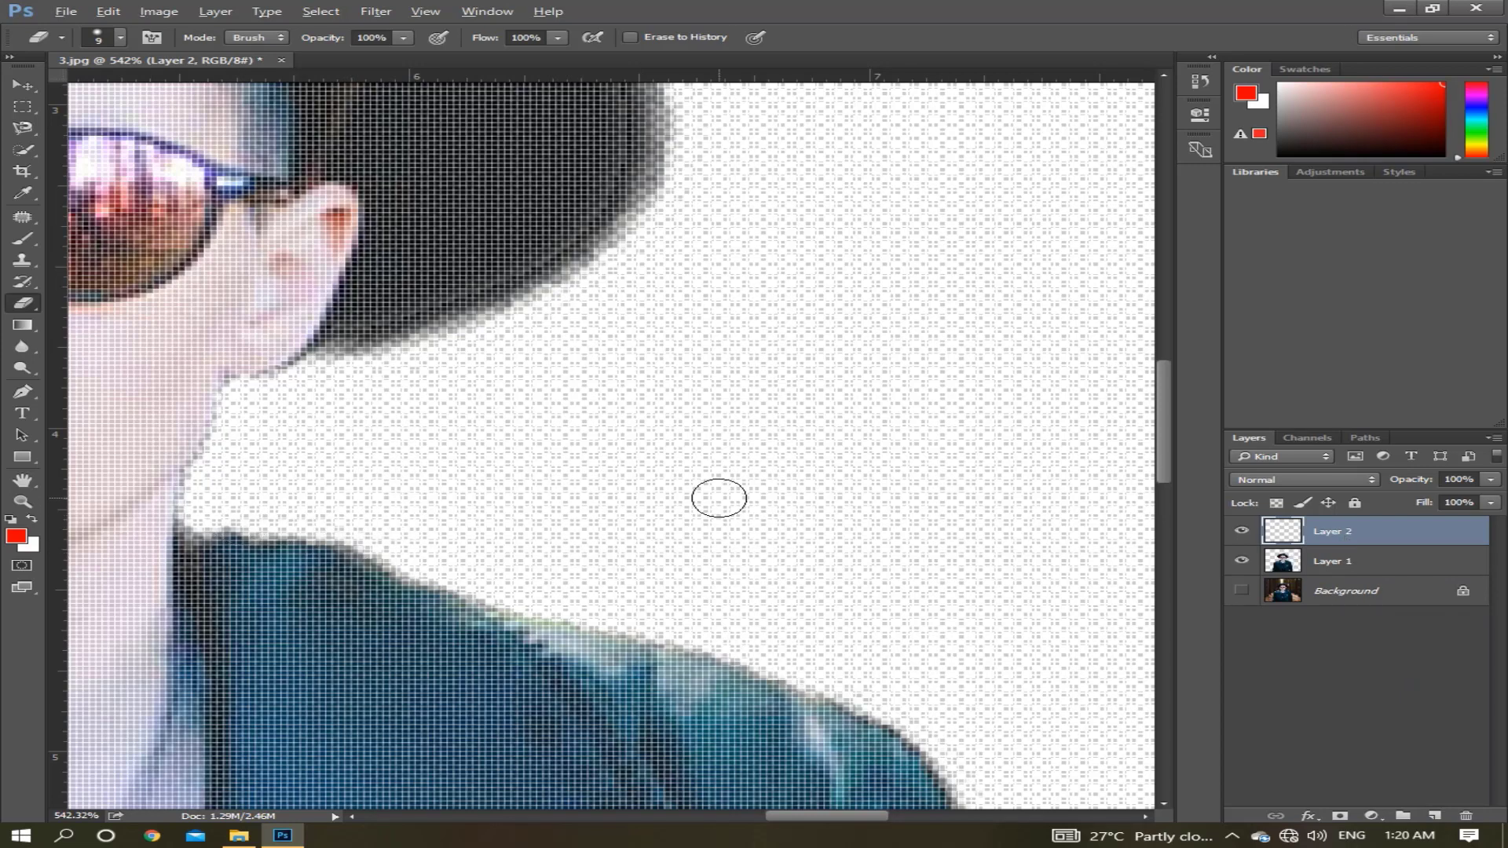
key("alt+BackSpace")
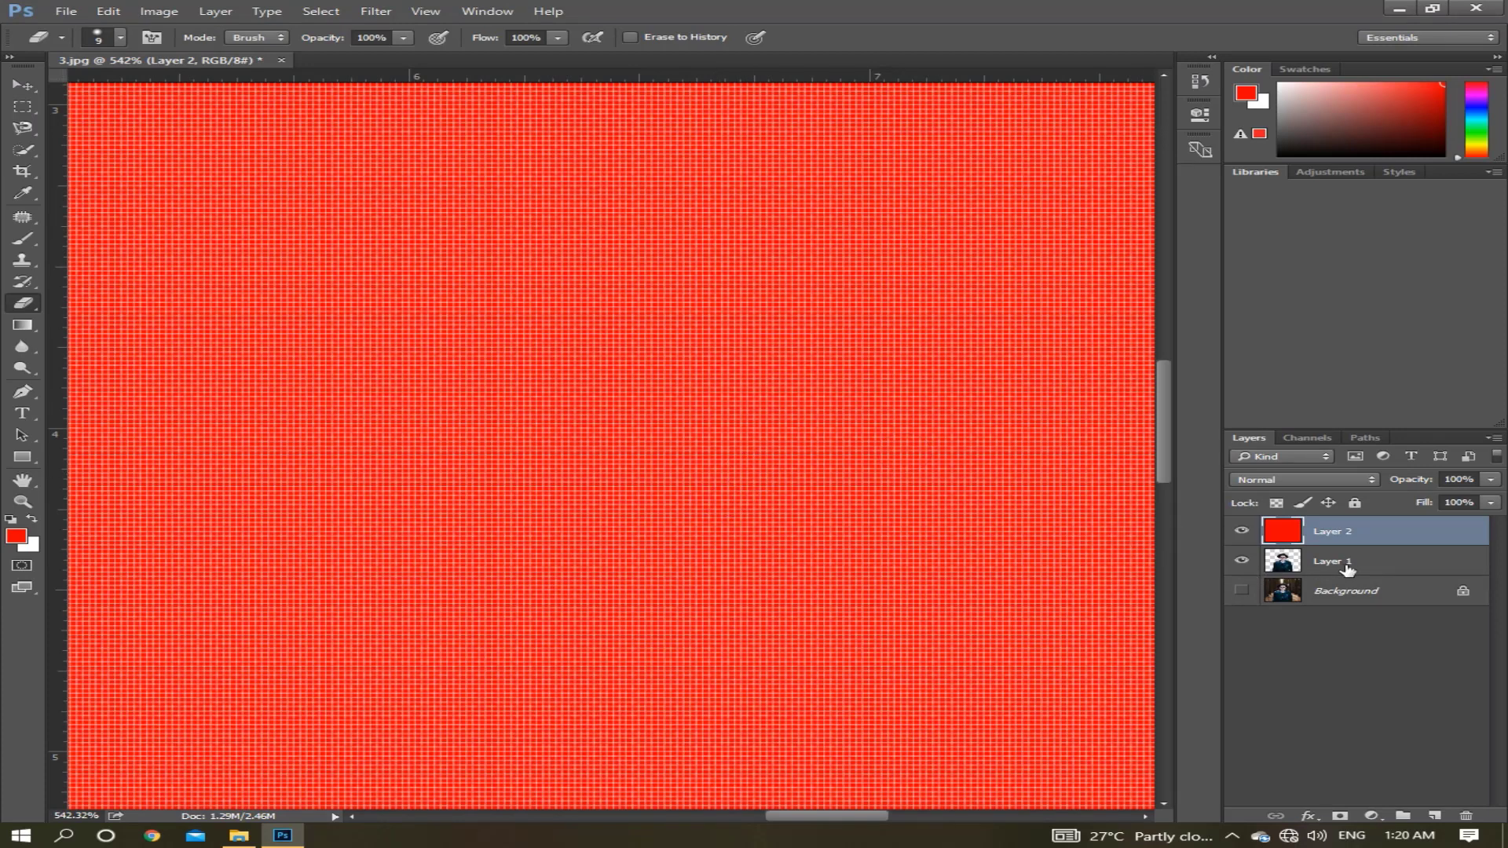
left_click_drag(1349, 569, 1361, 532)
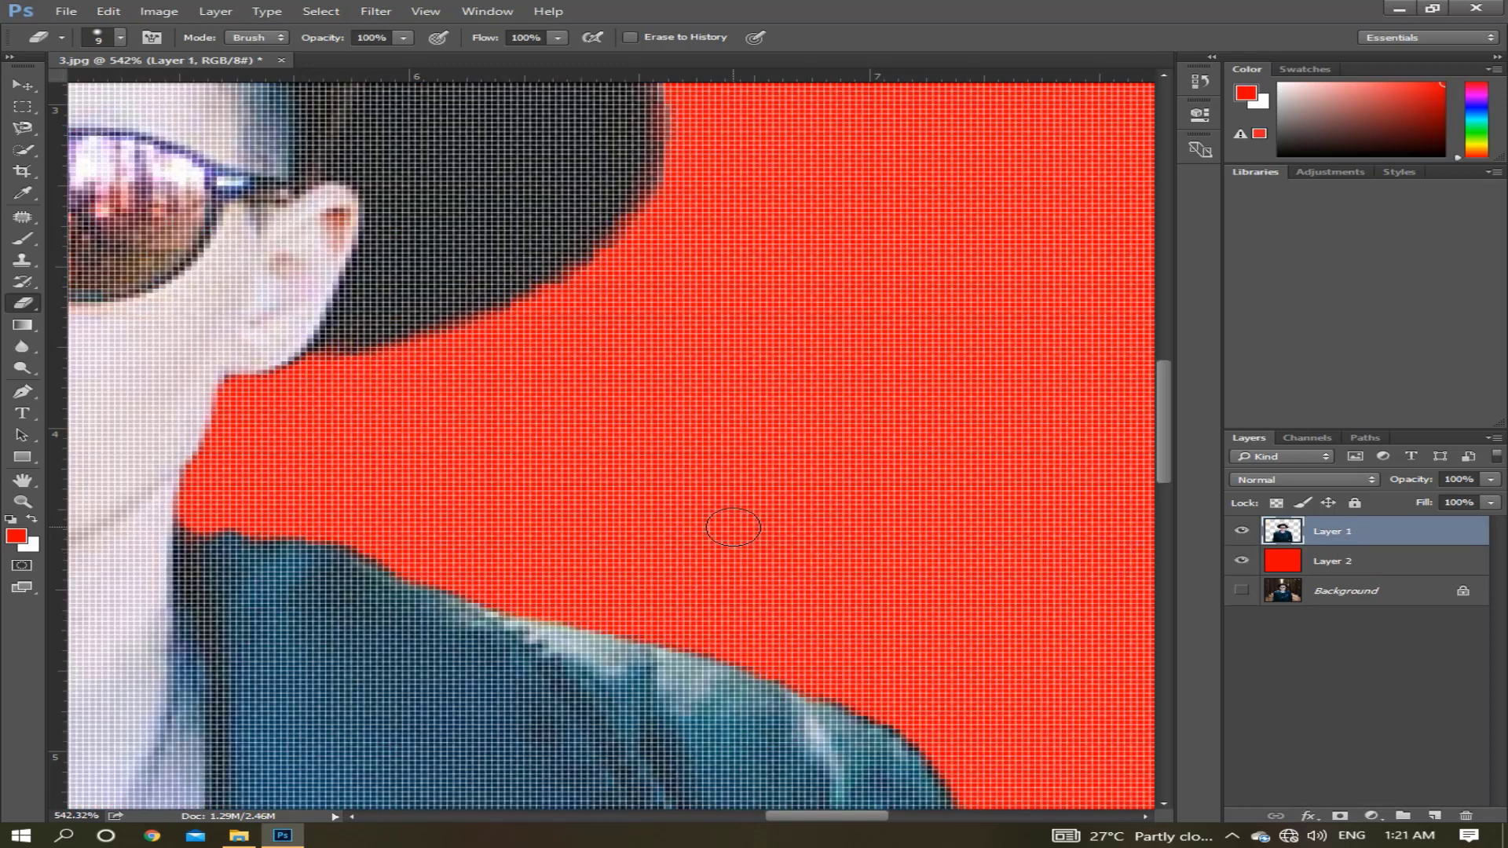
scroll(744, 531, "down", 5)
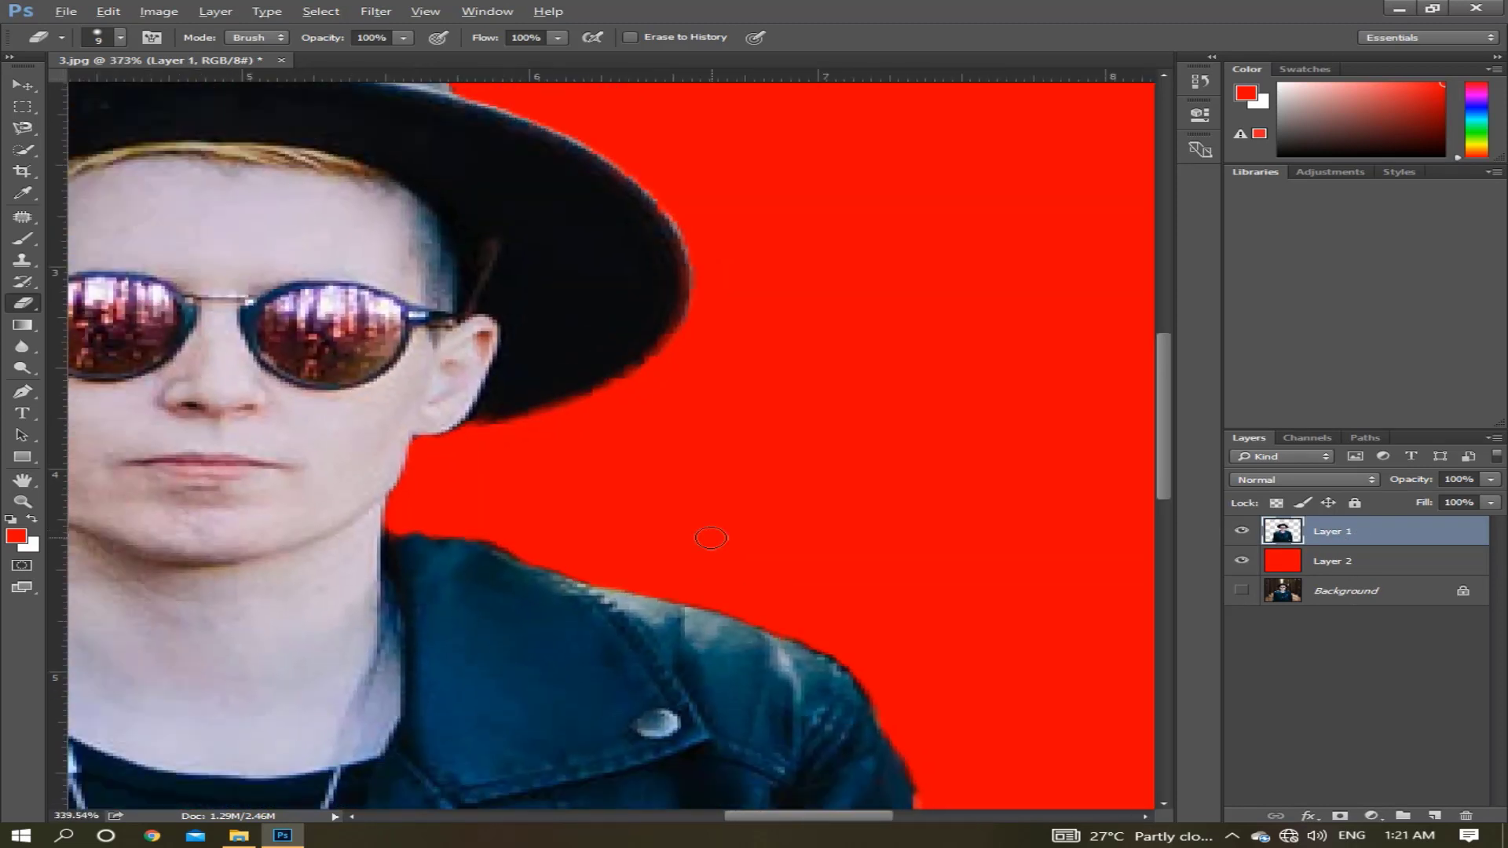
scroll(708, 539, "down", 2)
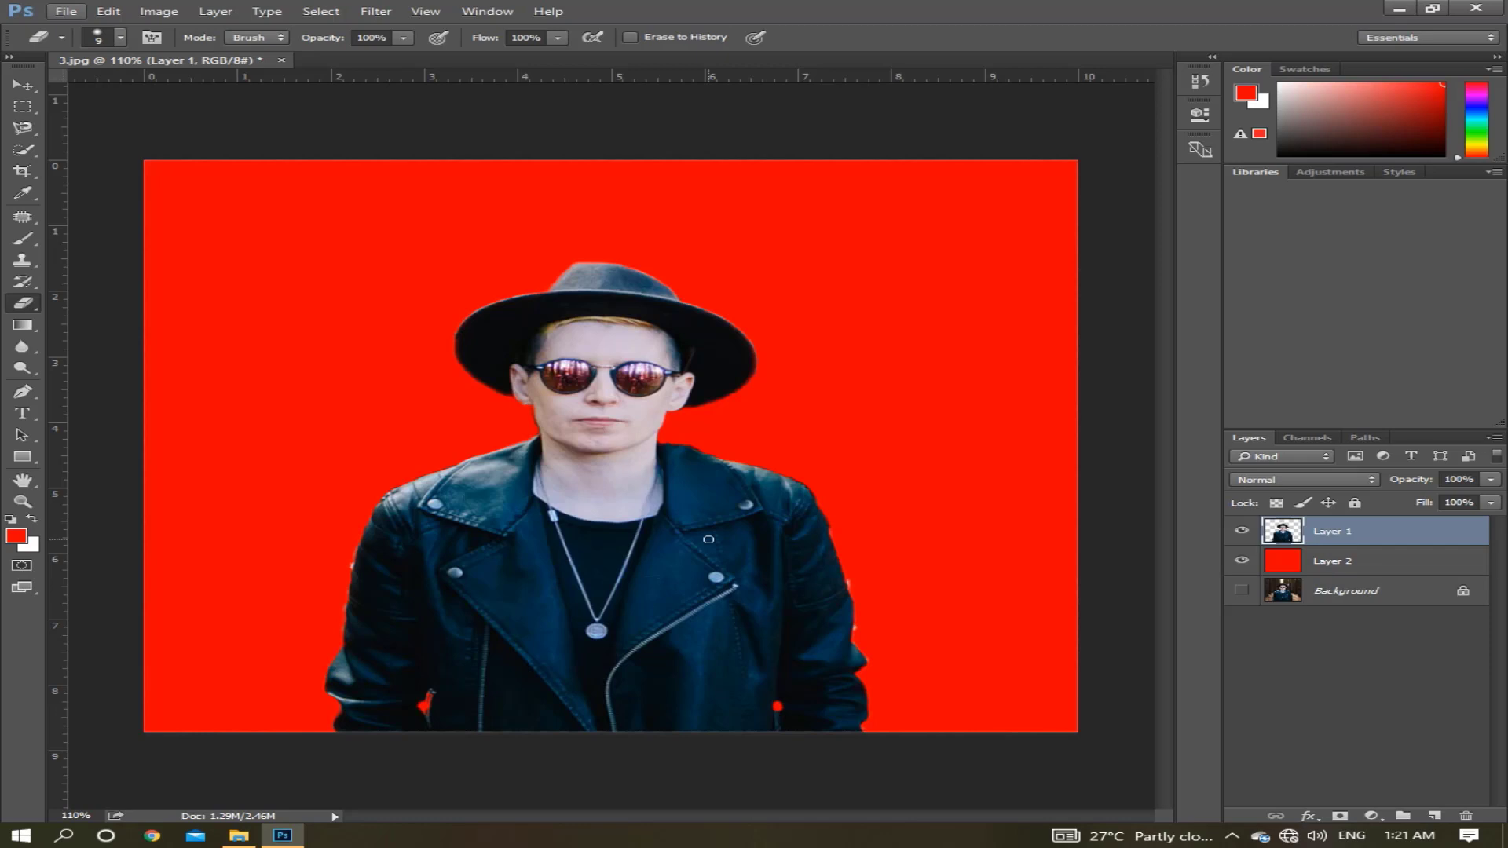
Open the abstract orange sharp-shapes background image from the iconic pic folder and return to 3.jpg.
left_click(68, 13)
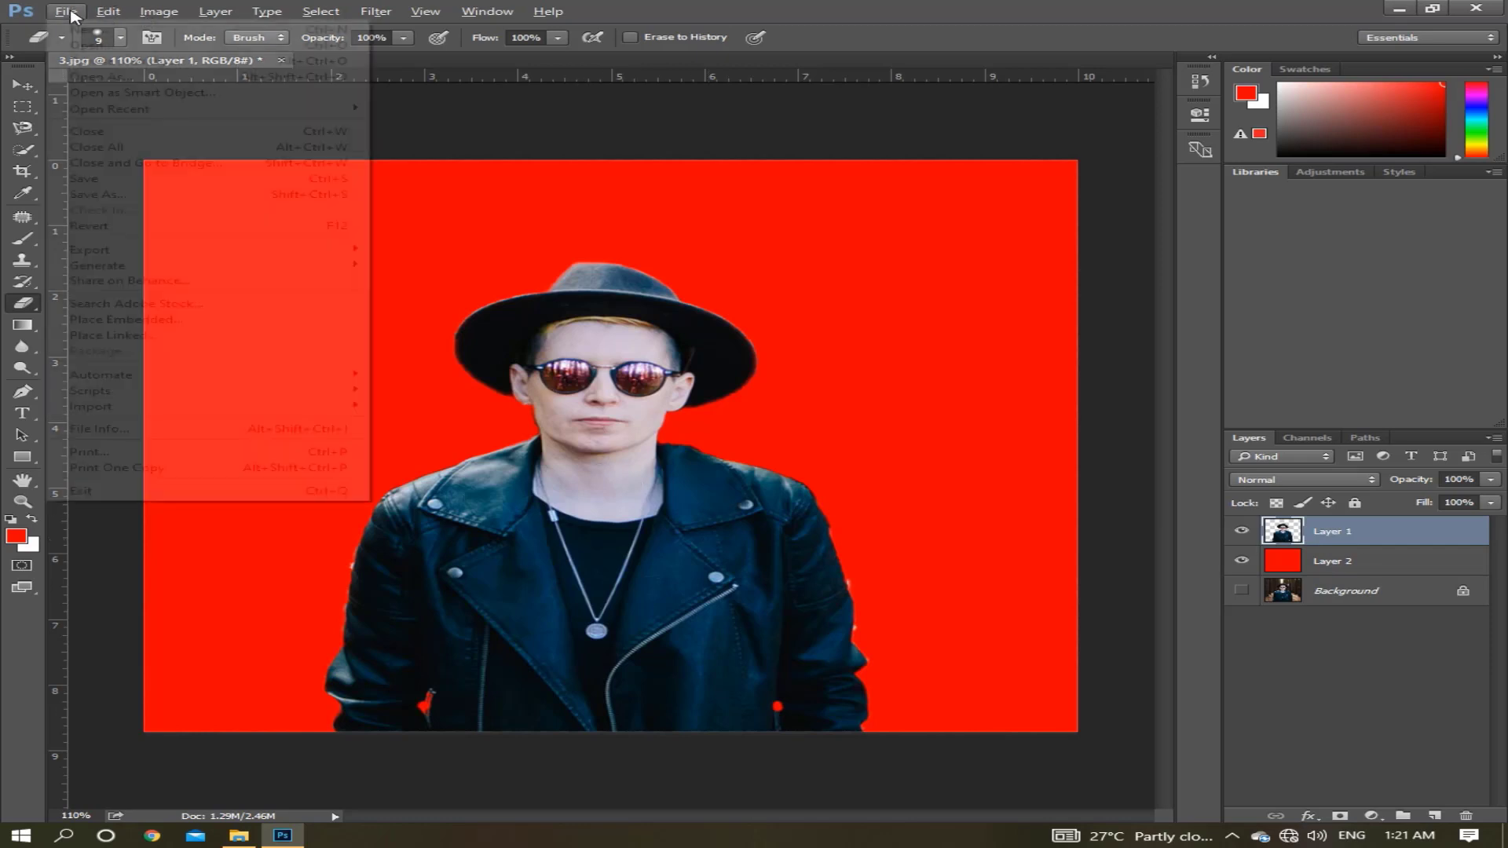
left_click(78, 38)
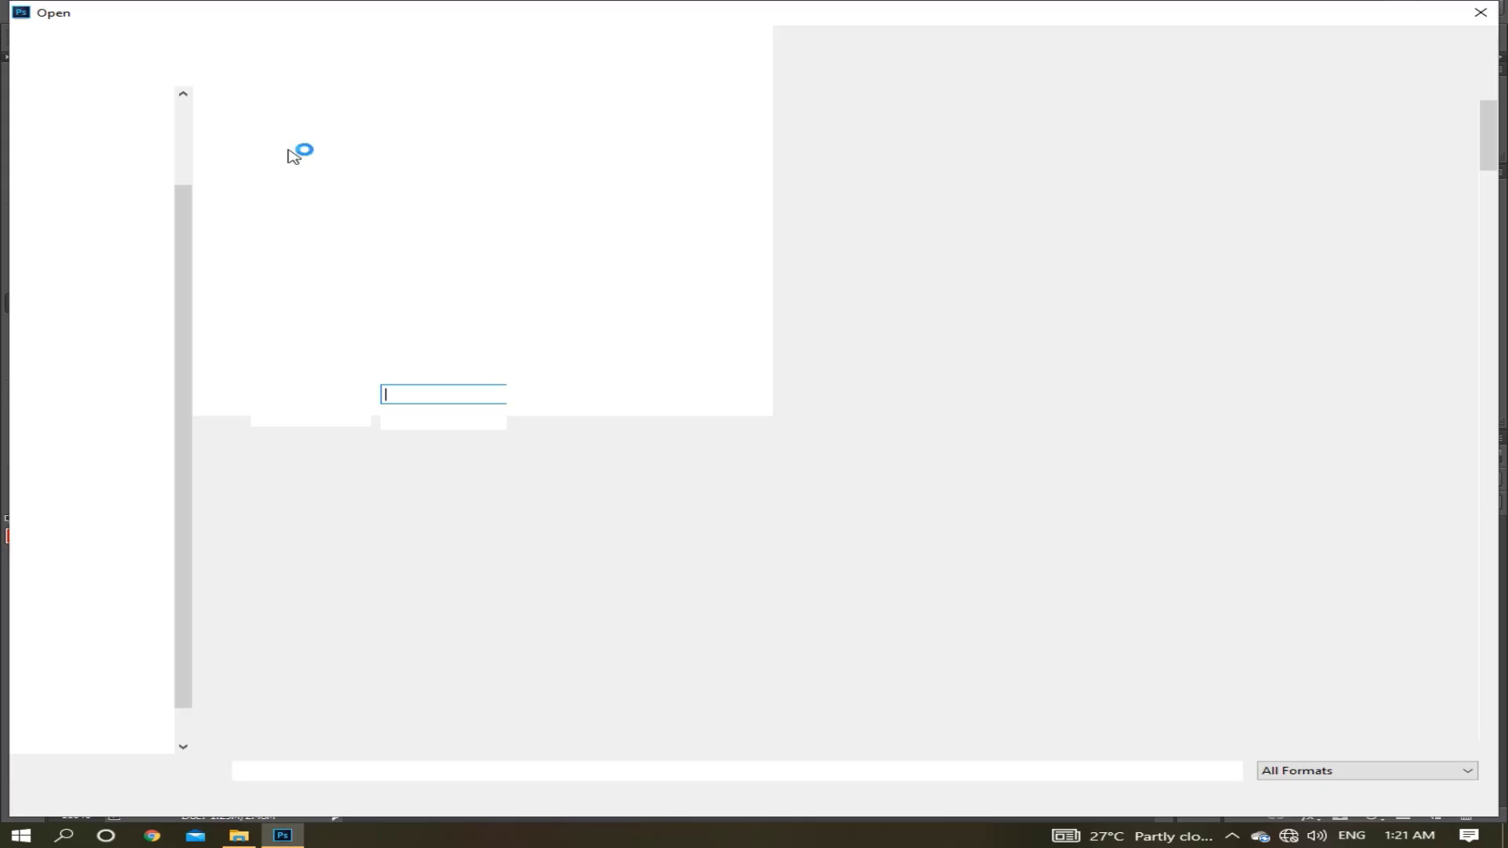
scroll(786, 448, "down", 6)
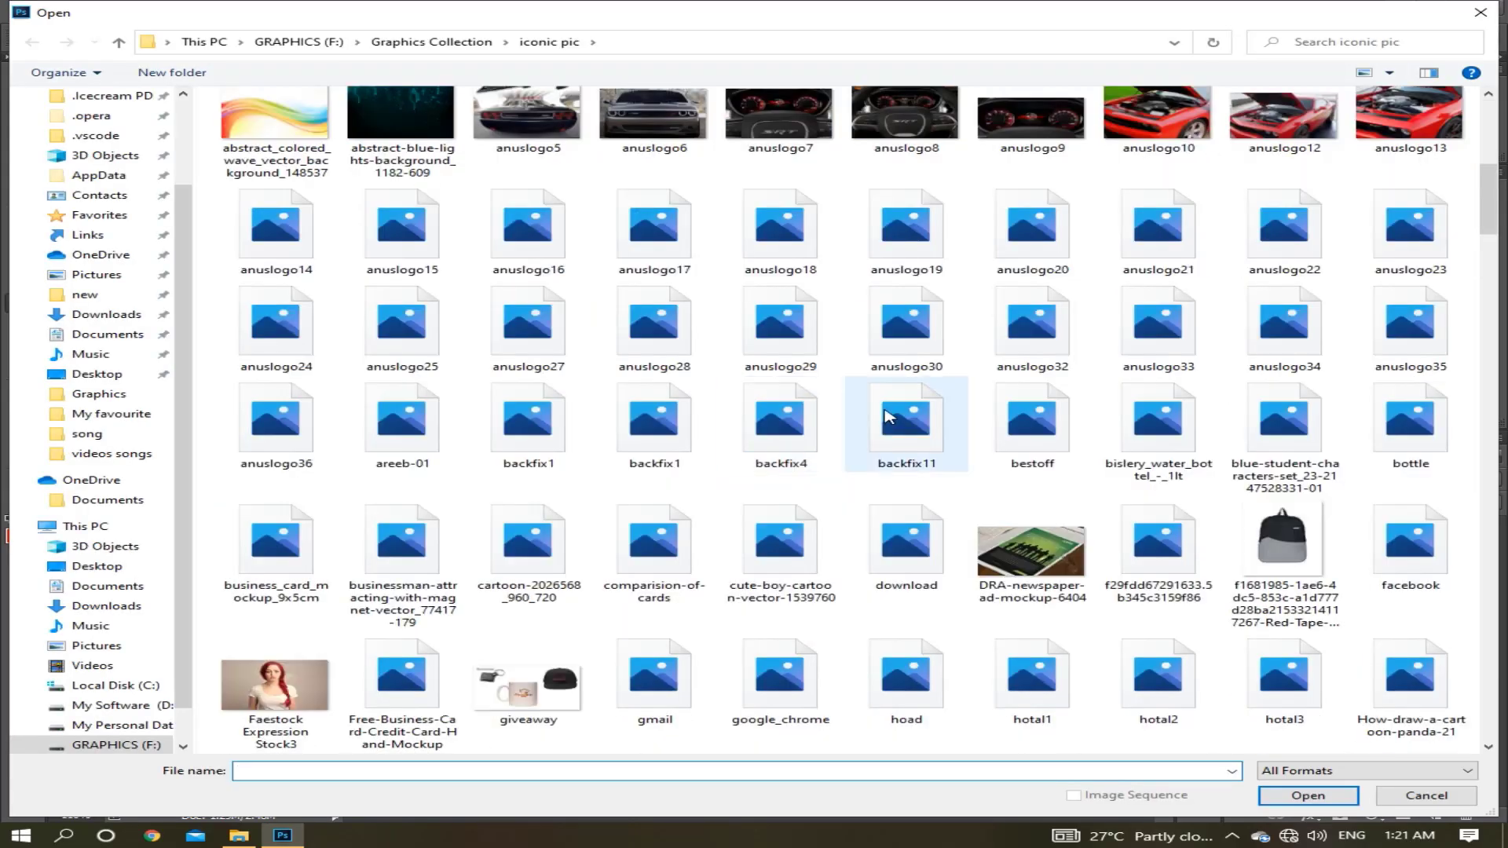
scroll(882, 421, "up", 10)
left_click(904, 566)
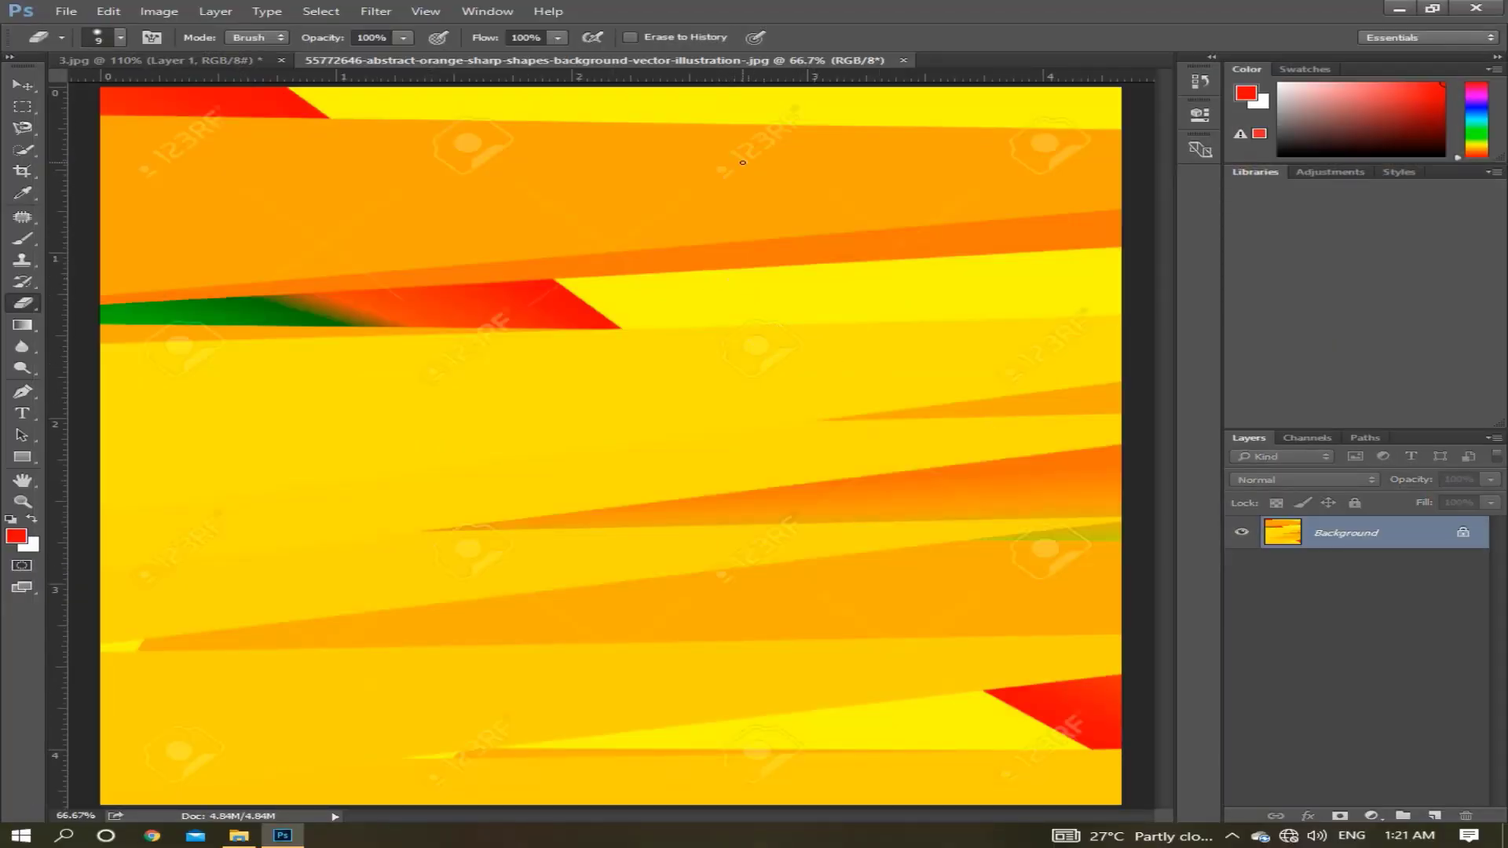
left_click(229, 61)
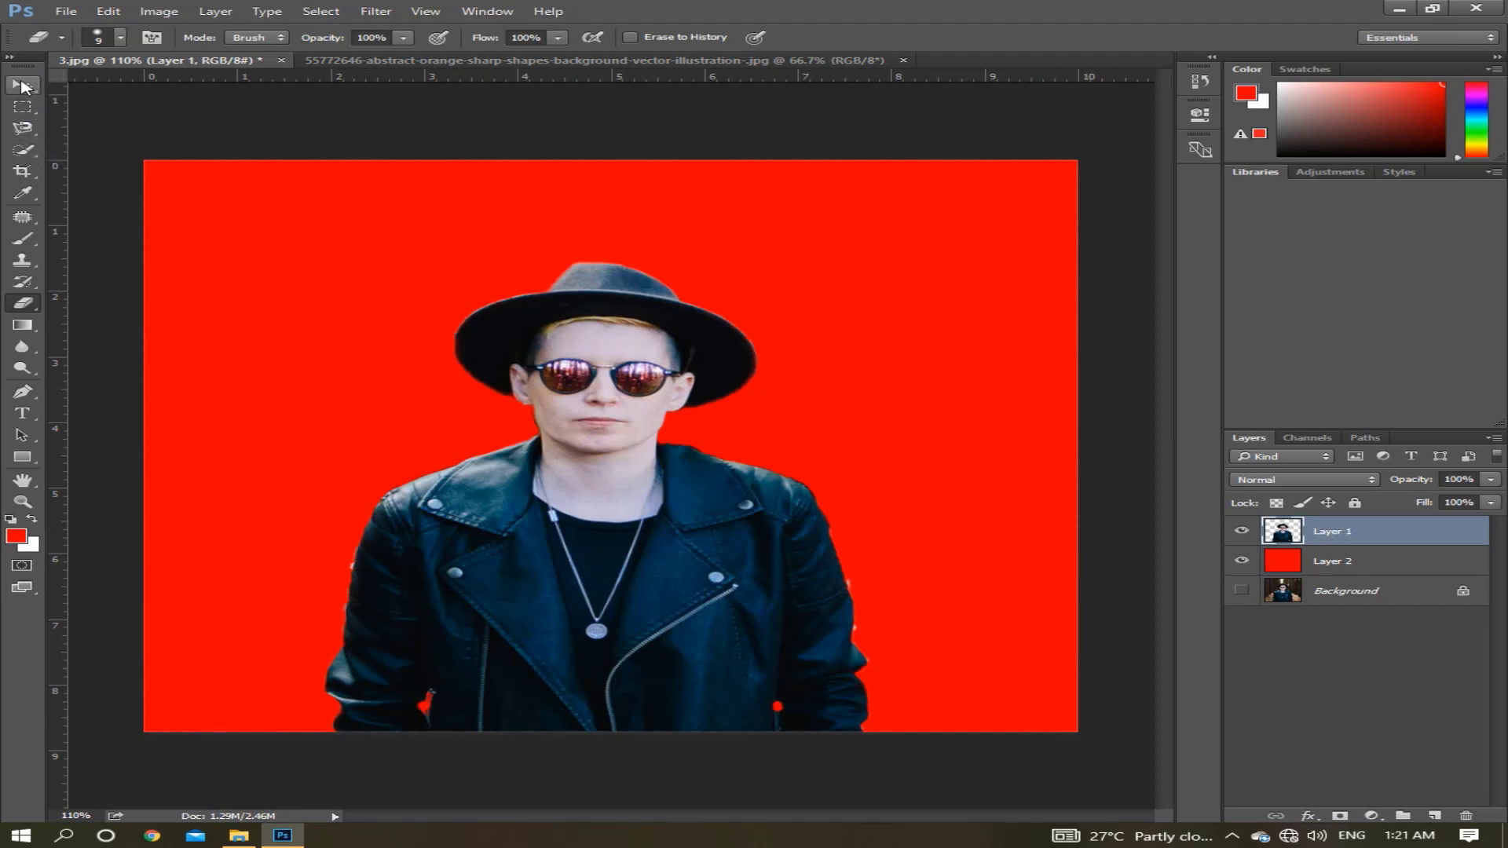
Move the man's cutout from 3.jpg into the abstract orange background document, placing it in the image's lower-right corner.
left_click(24, 85)
left_click_drag(633, 464, 993, 748)
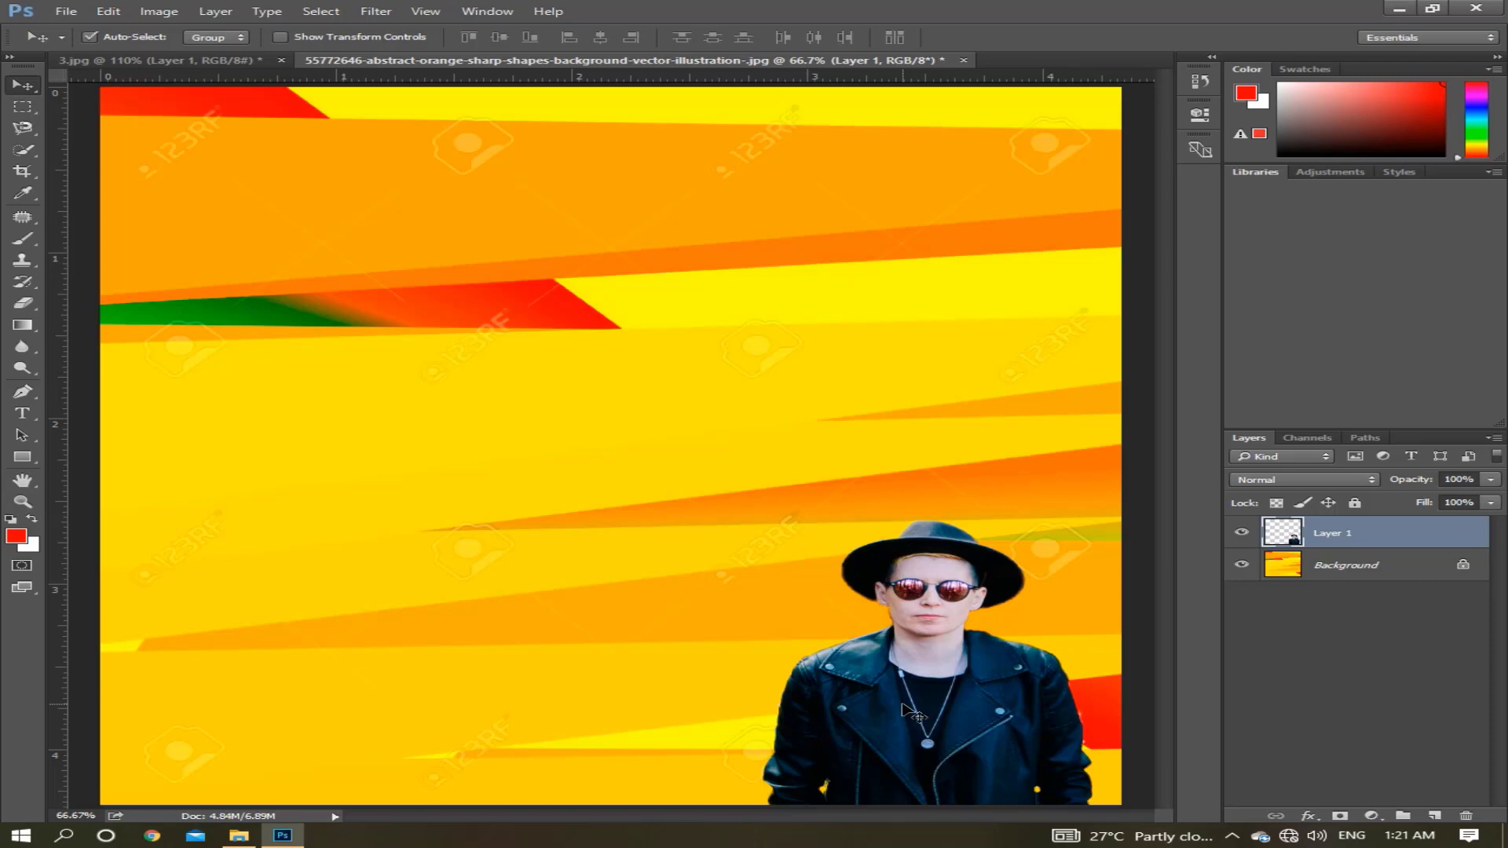
Scale the man's cutout up to about 215%, center it along the bottom edge of the orange background and apply the transformation.
key("ctrl+t")
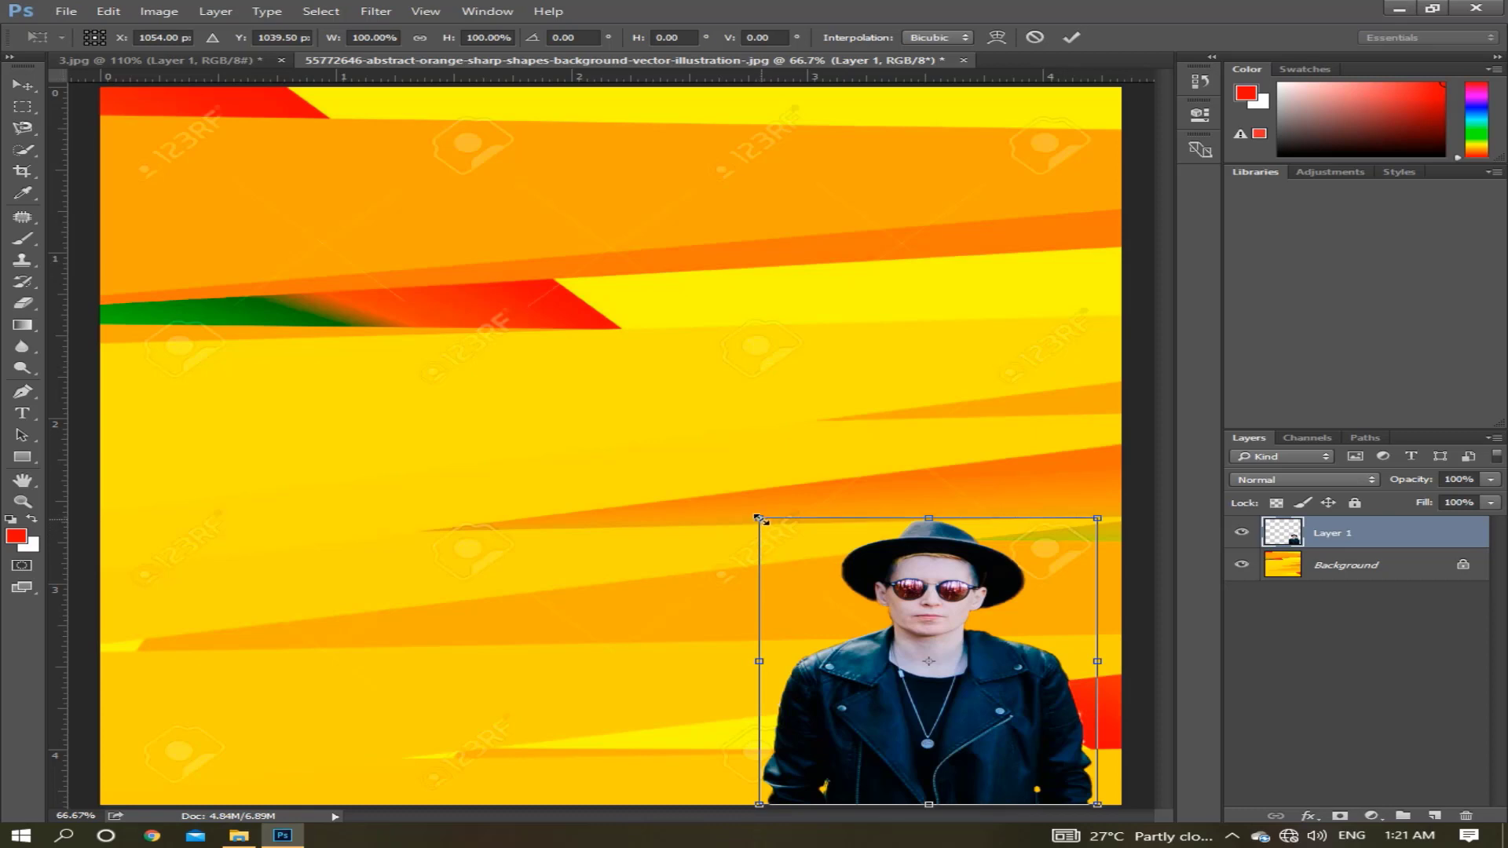
left_click_drag(759, 518, 179, 312)
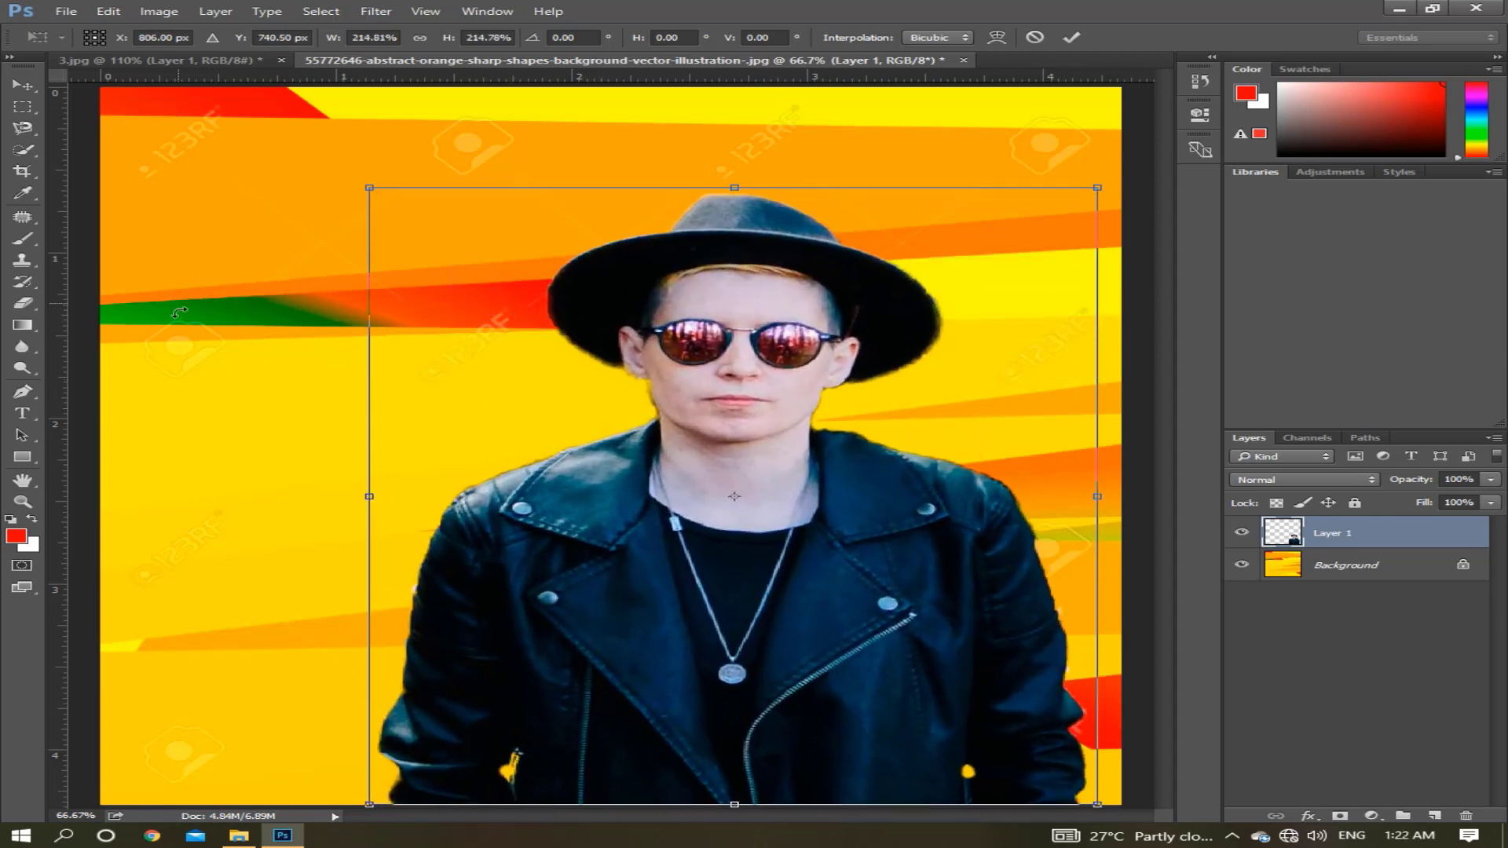
left_click_drag(748, 602, 626, 601)
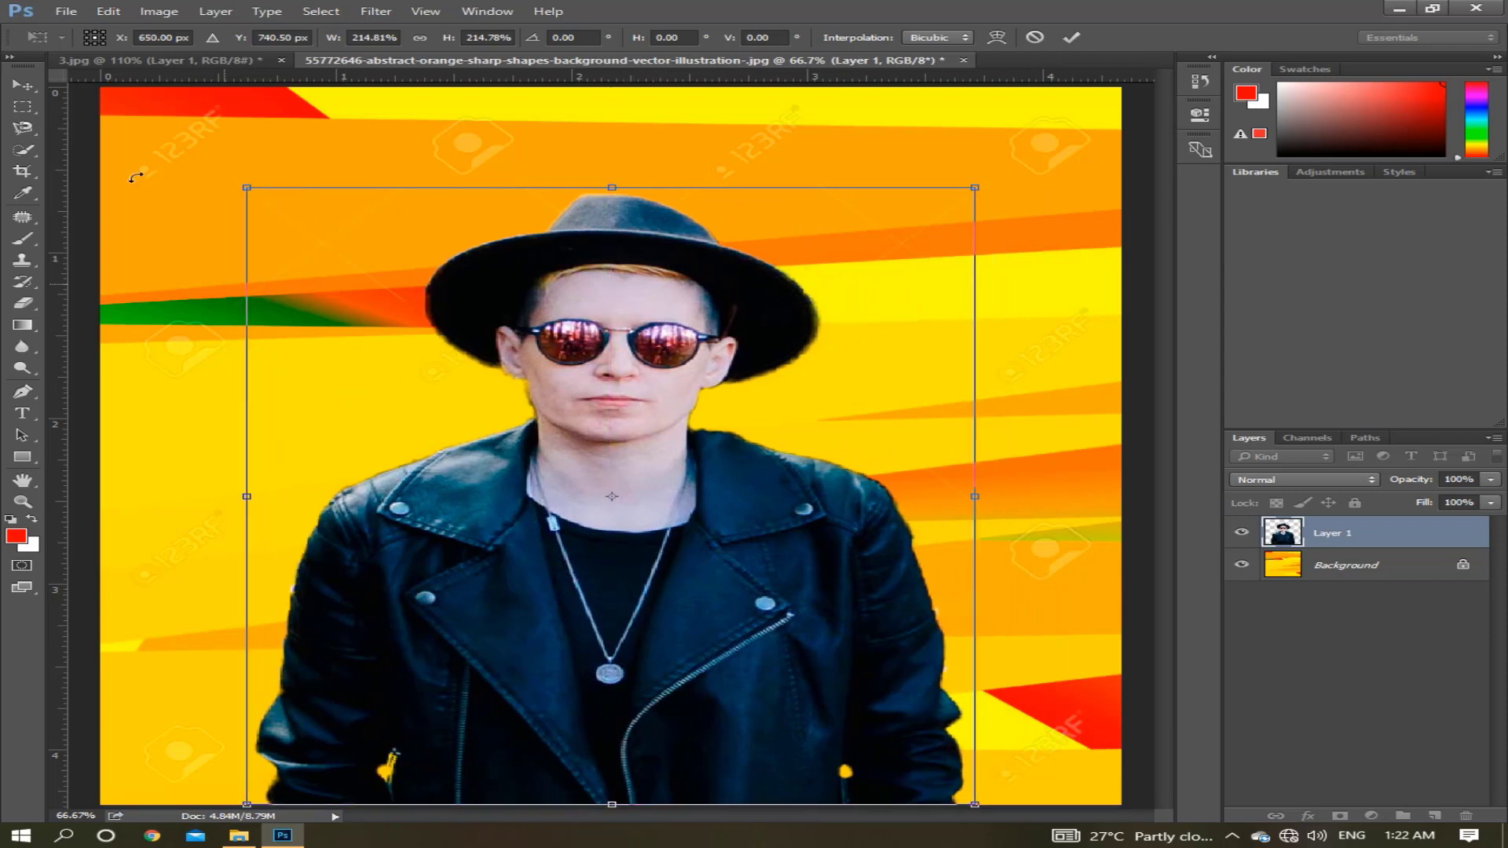
left_click(23, 84)
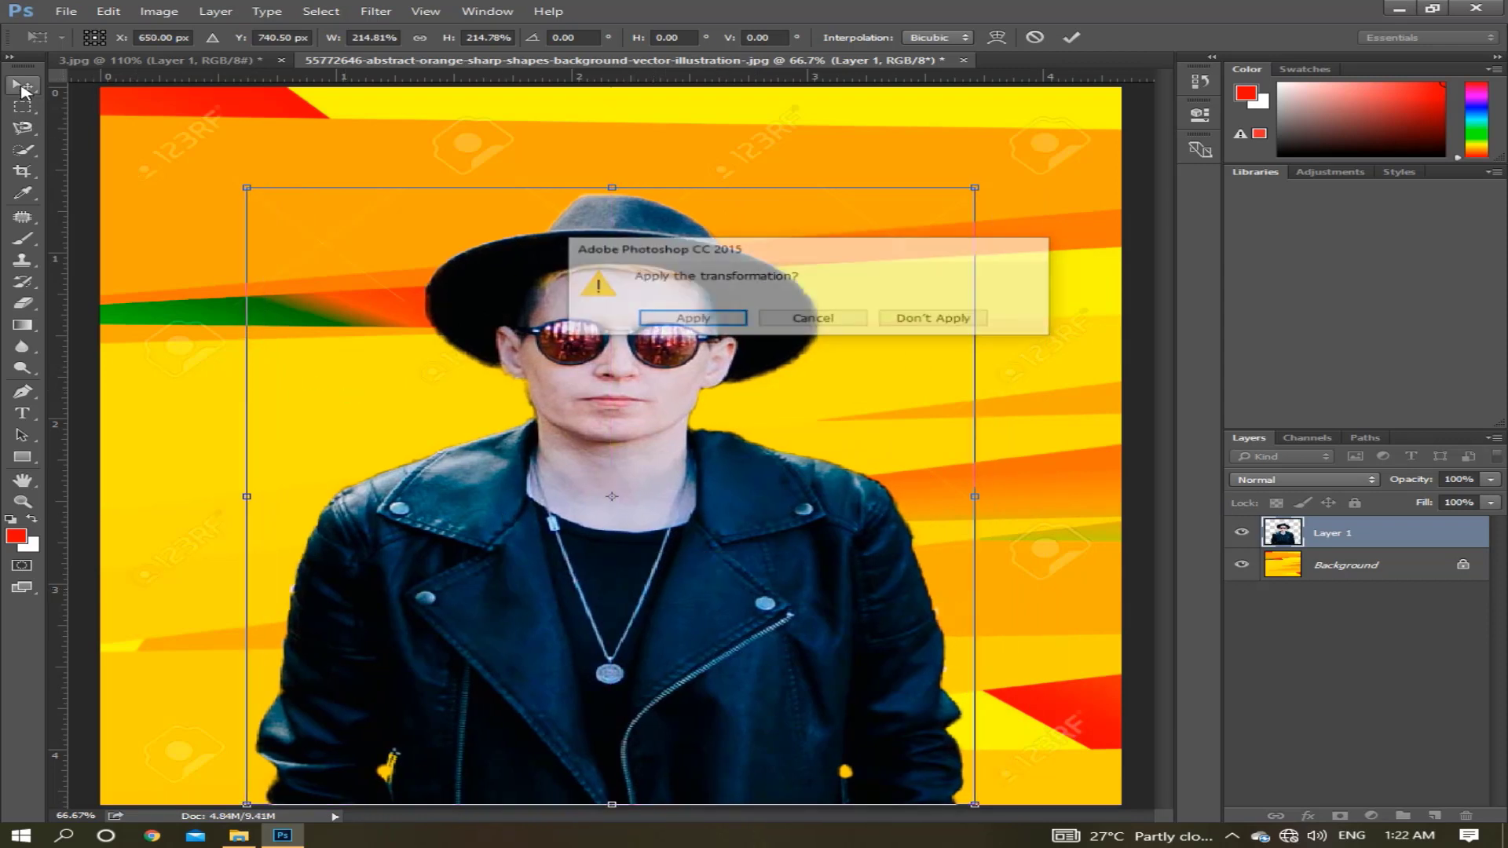
left_click(672, 321)
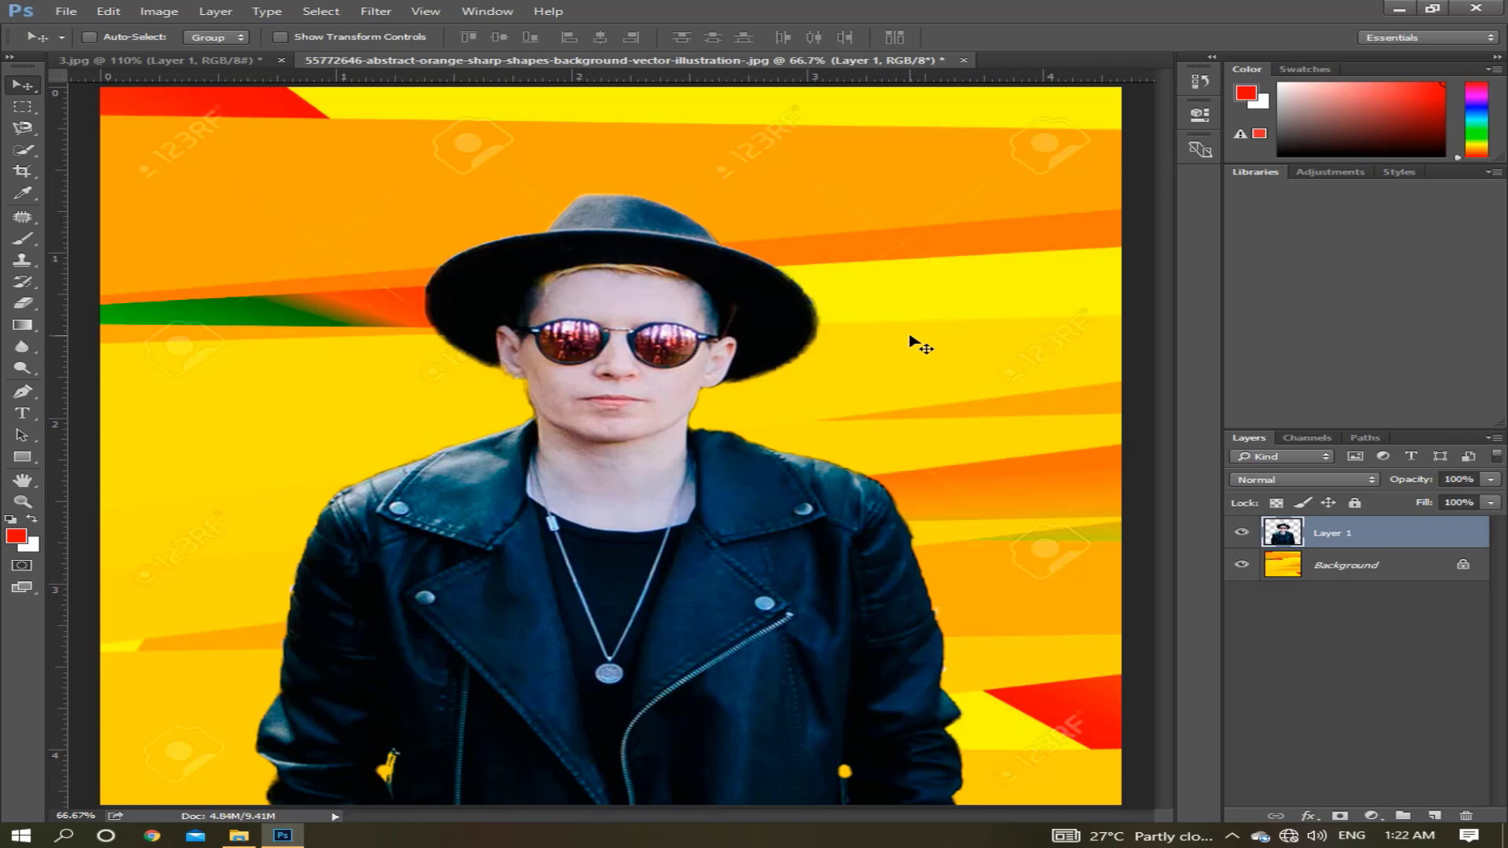
mouse_move(835, 8)
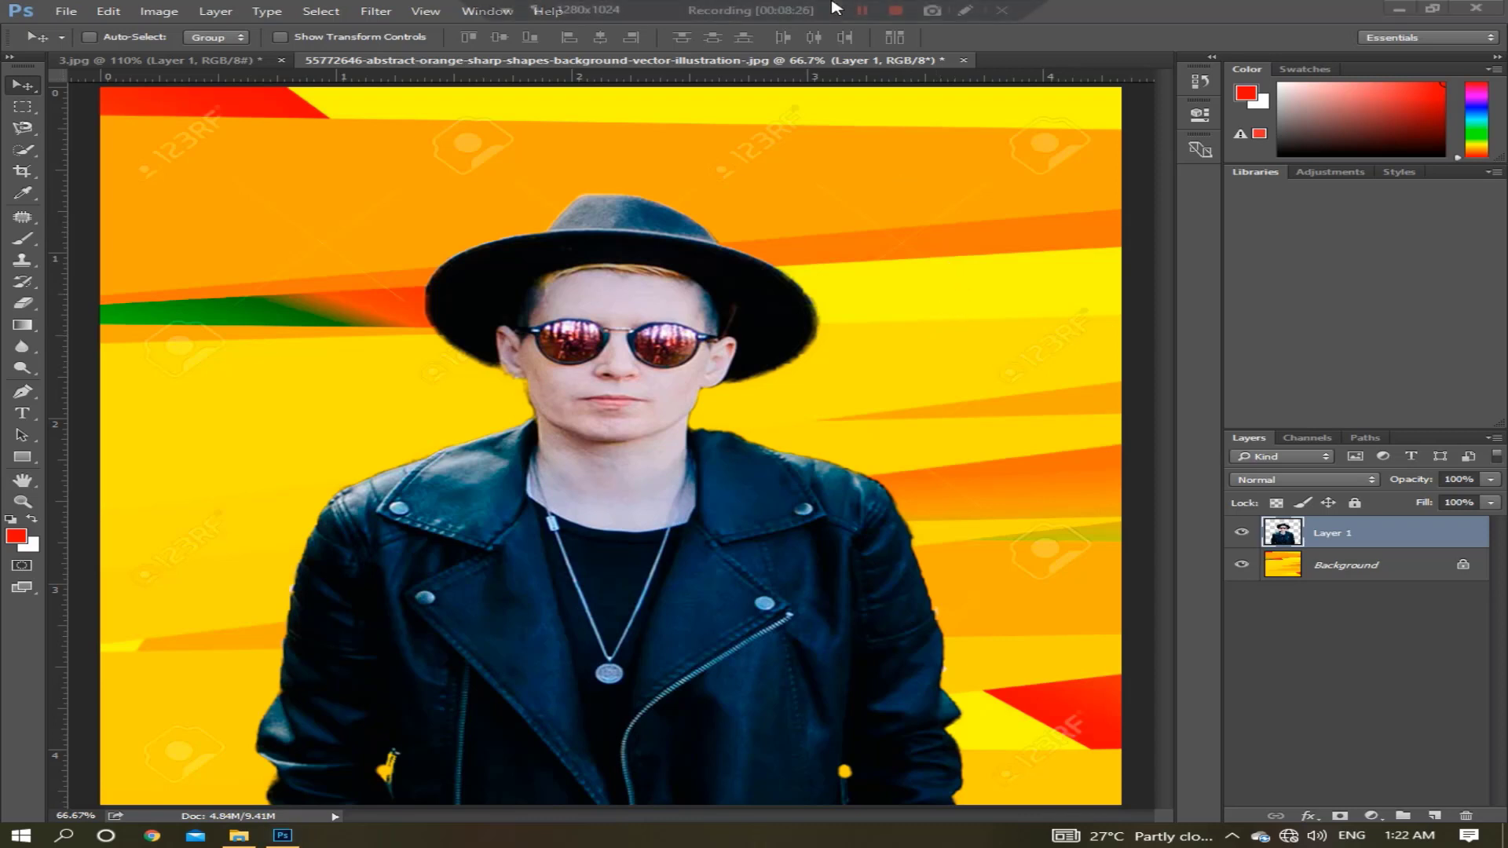